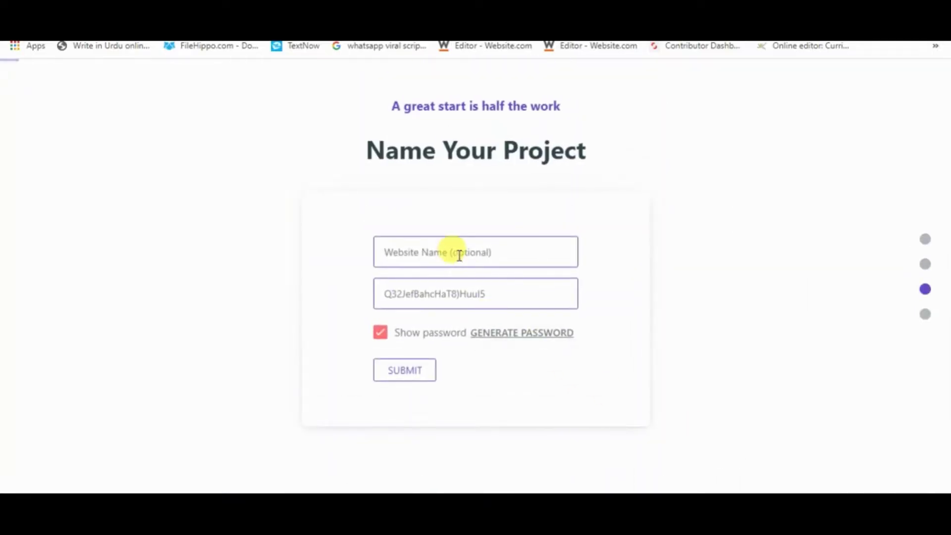
- Enter 'learn to glow' as the website name after two false starts
click(458, 254)
text(mea)
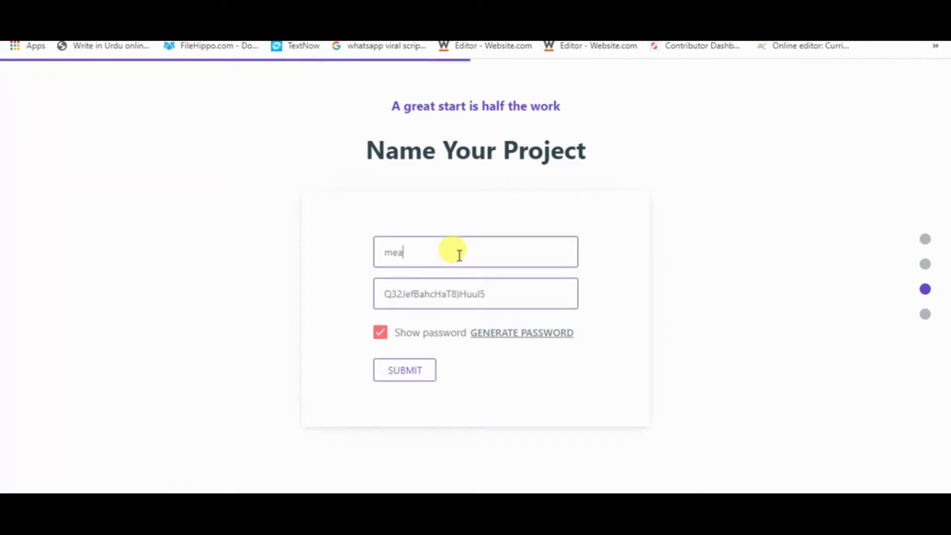
key(BackSpace)
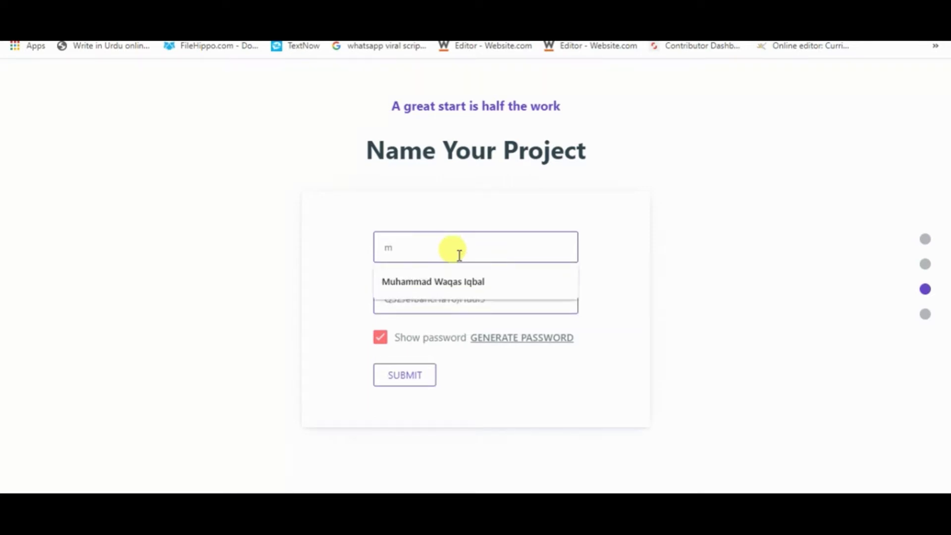
text(alikte)
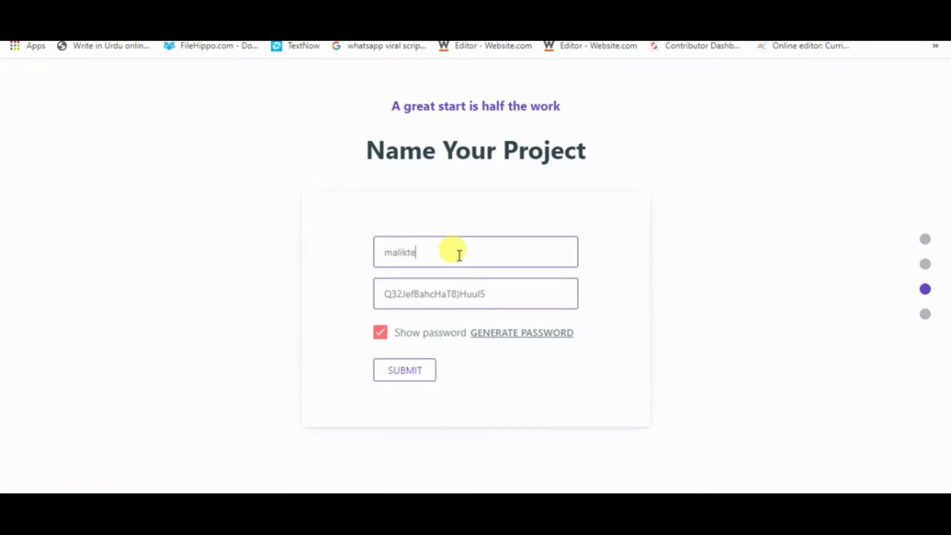
key(BackSpace)
key(BackSpace)
key(BackSpace)
text(le)
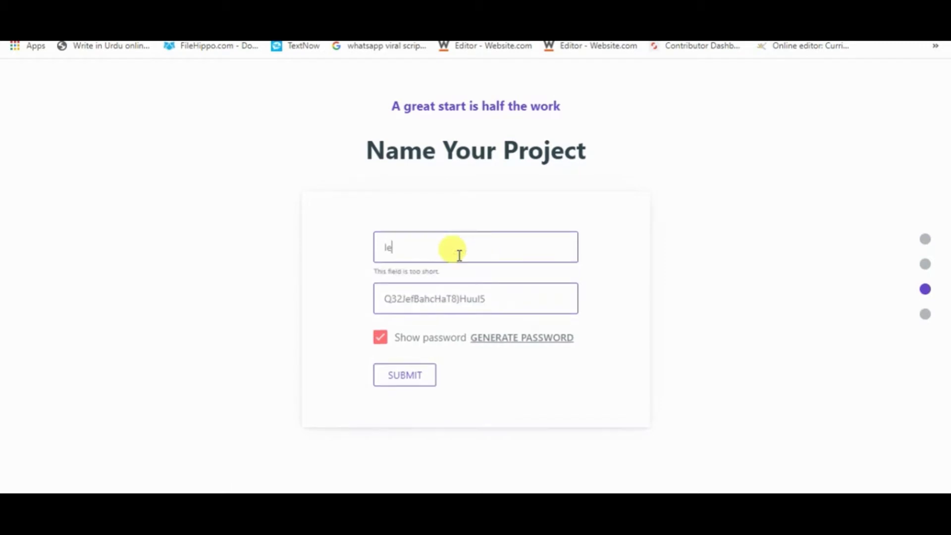
text(arn to glow)
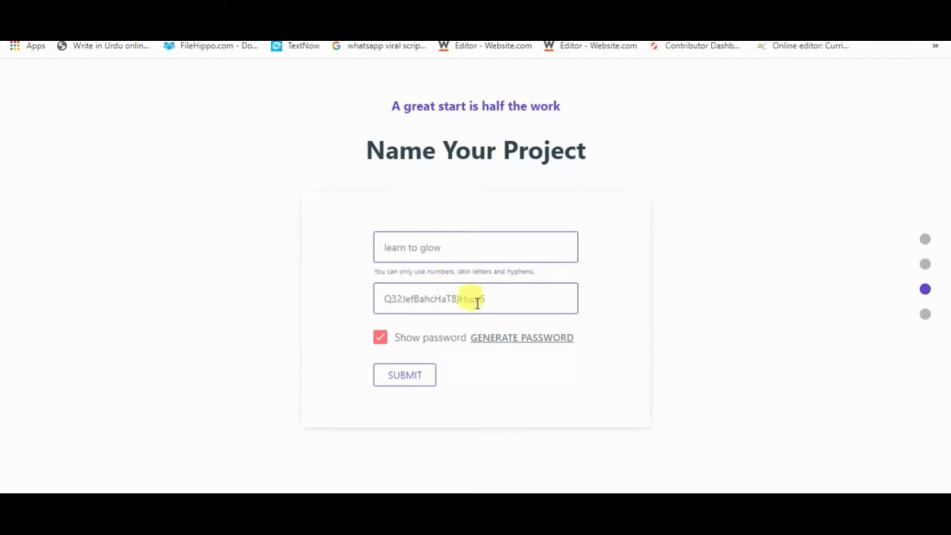
- Generate a random project password, then clear it and type your own password
click(391, 351)
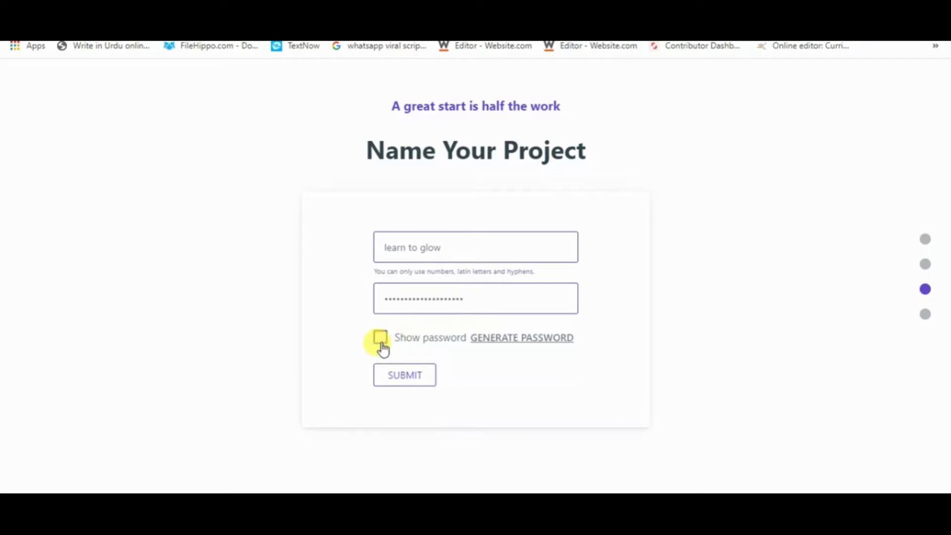
click(483, 337)
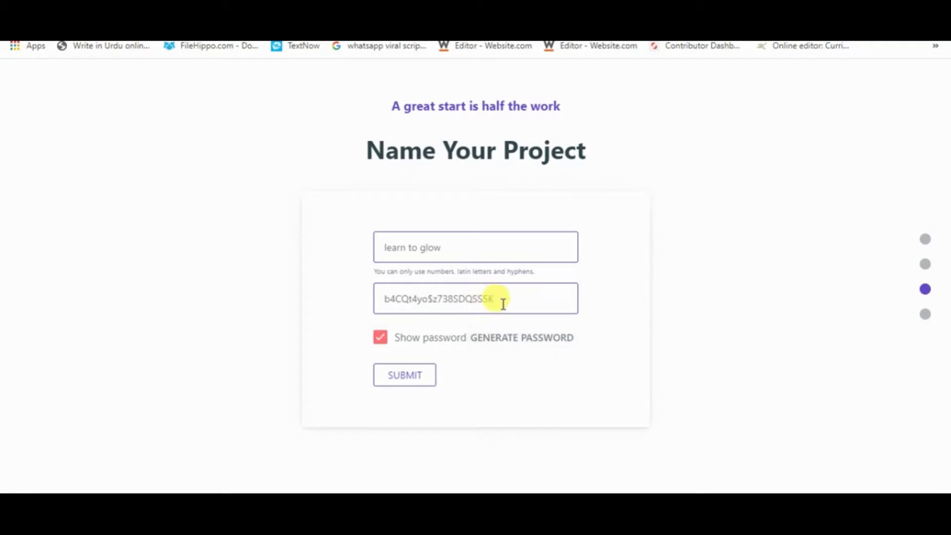
drag(497, 299, 368, 310)
key(BackSpace)
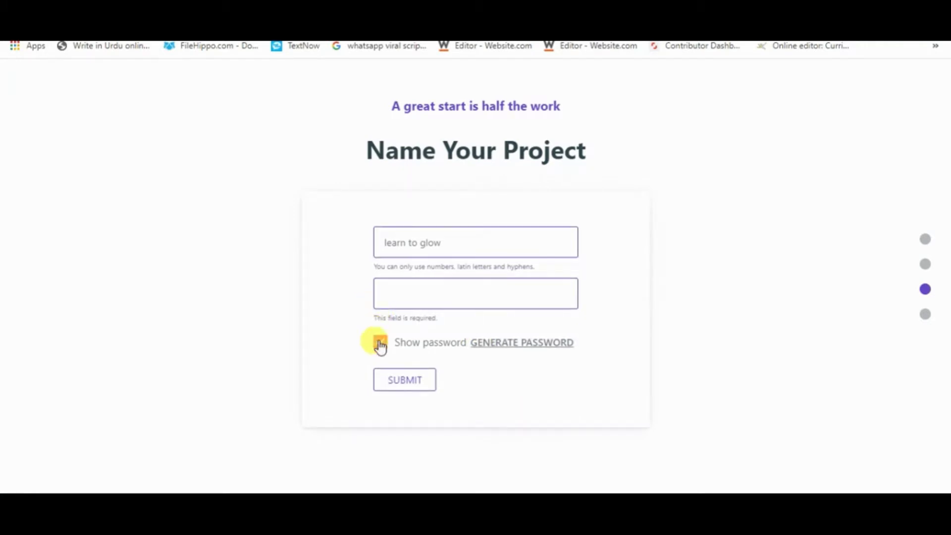
click(380, 342)
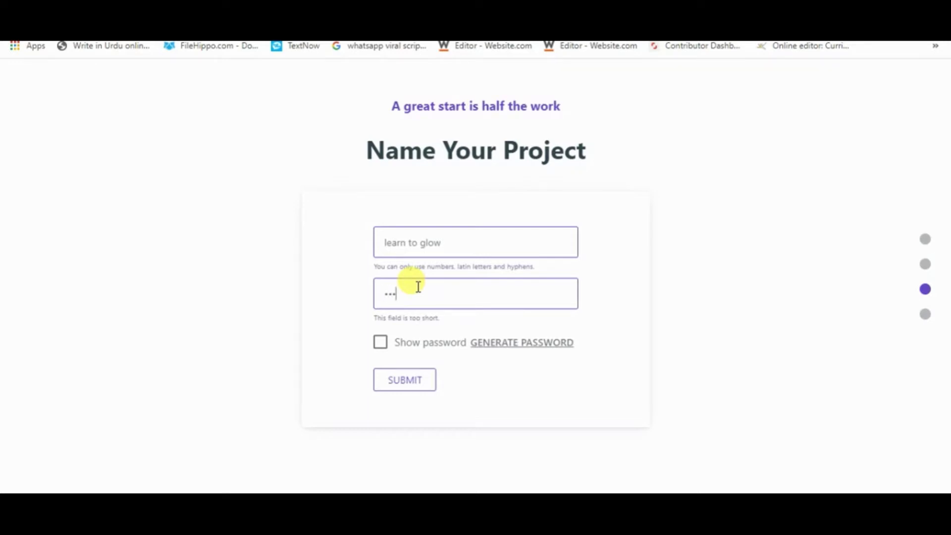
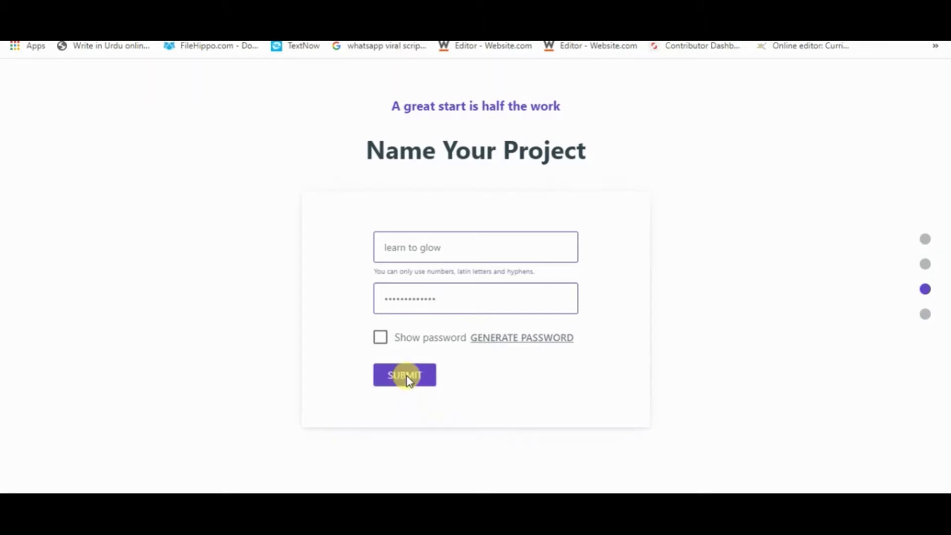
- Submit the learntoGlow project with its new password to create the website
click(406, 376)
key(alt+q)
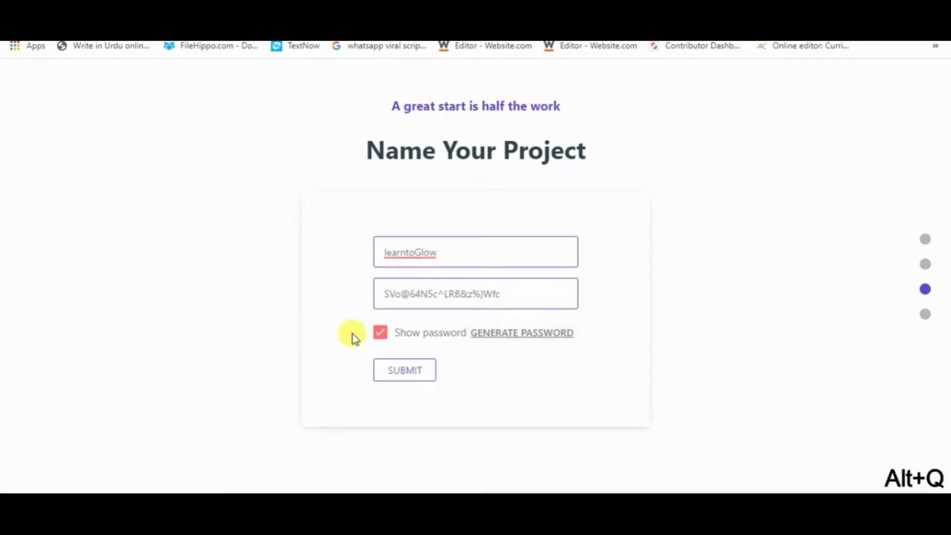
click(404, 372)
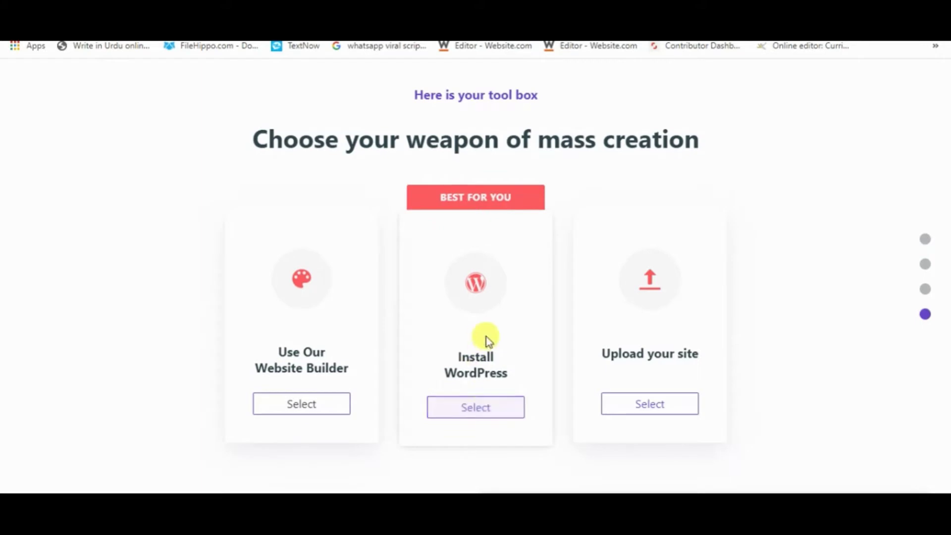
- Choose Install WordPress and mark its learning outcome in the exercise PDF
click(484, 411)
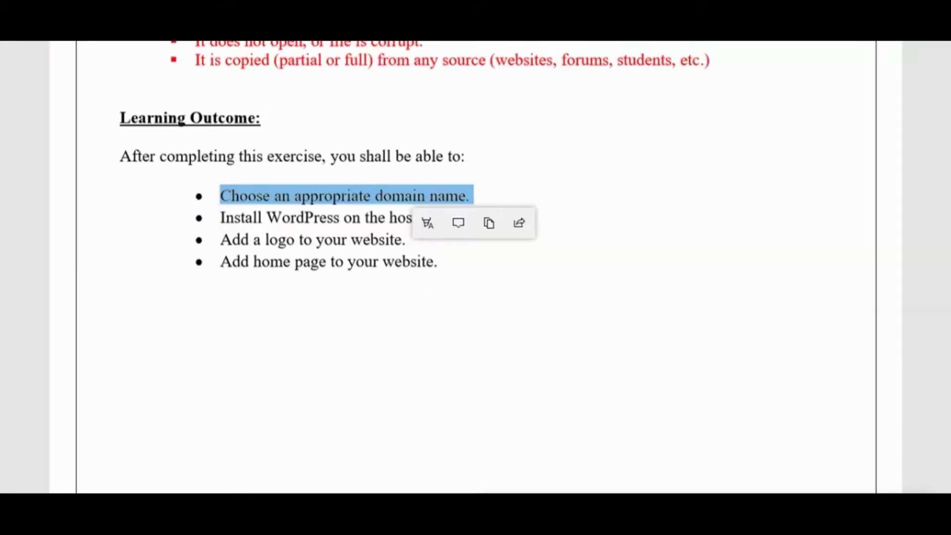
click(489, 229)
mouse_move(497, 222)
mouse_down()
mouse_move(233, 221)
mouse_move(508, 223)
mouse_up()
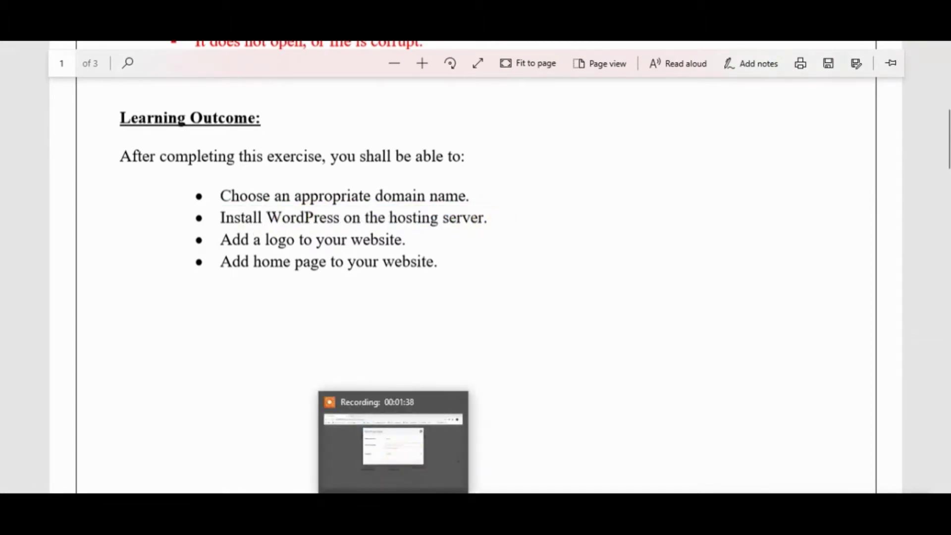
click(401, 465)
- Add a new line 'step 2:' at the end of the Notepad note
click(402, 293)
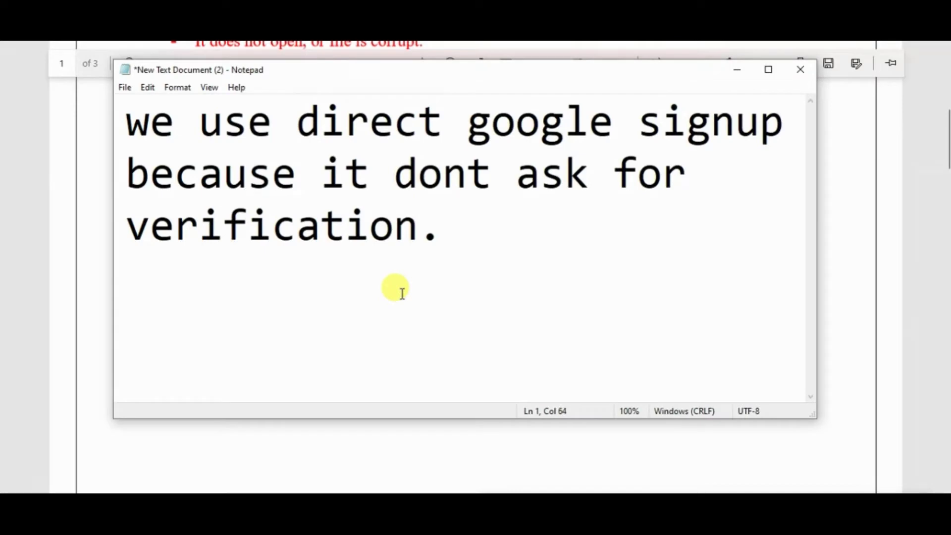
key(End)
key(Return)
text(ste)
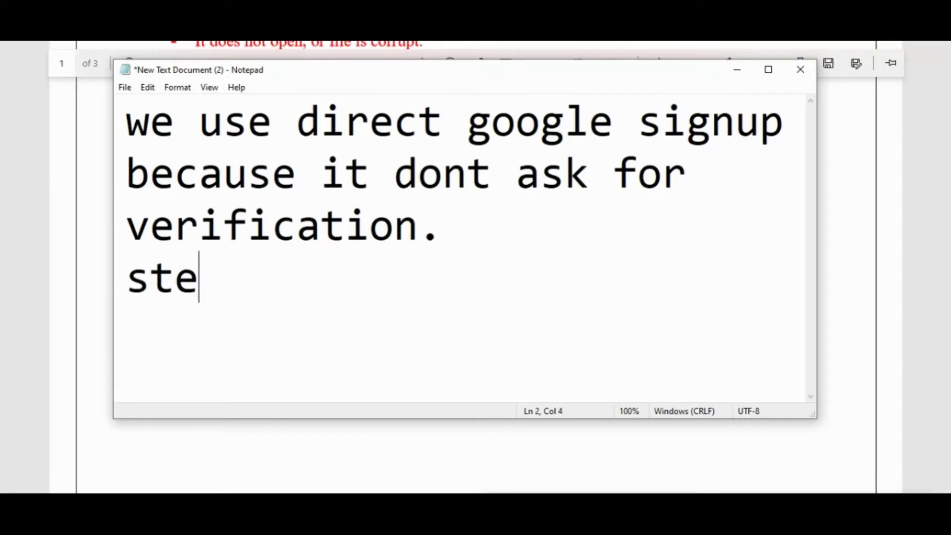
text(p 2)
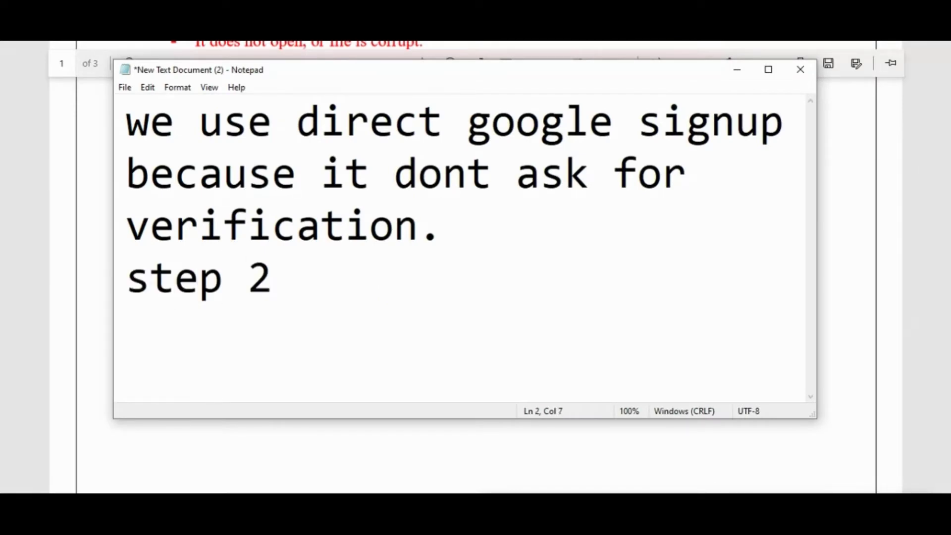
text(:)
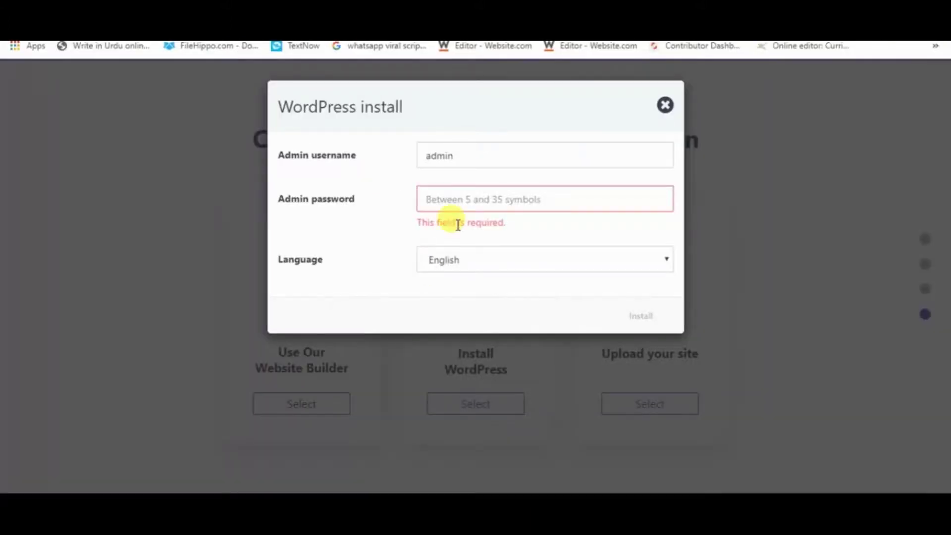
- Replace the default WordPress admin username and enter an admin password, then return to Notepad
click(463, 160)
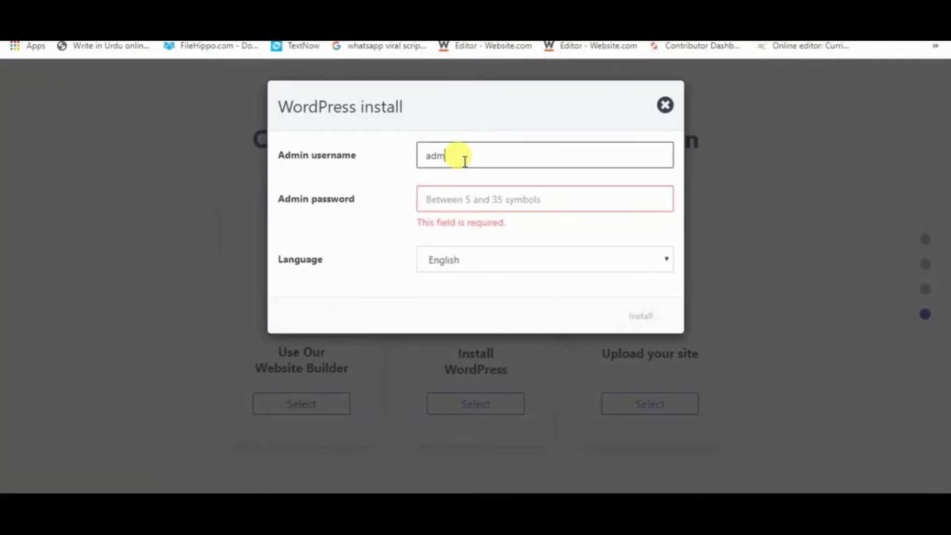
key(BackSpace)
key(BackSpace)
key(BackSpace)
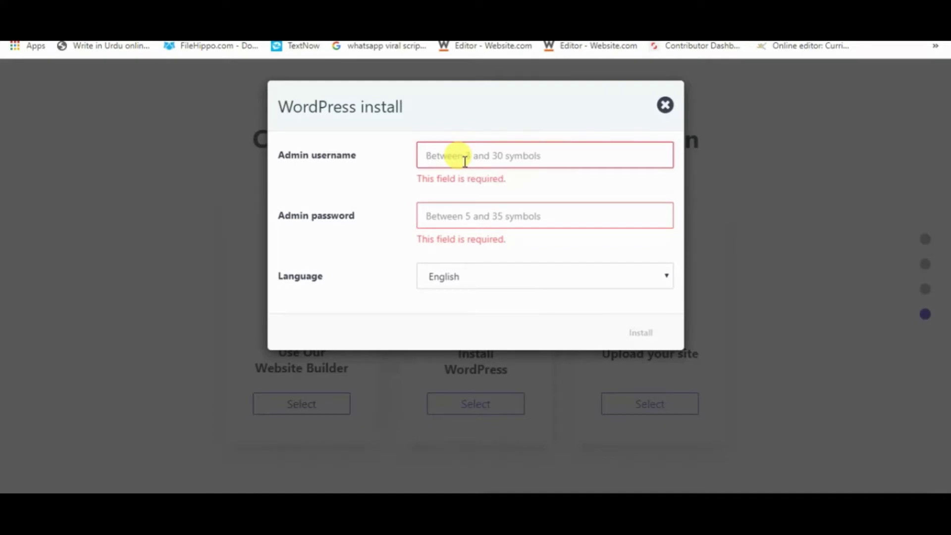
text(waqas)
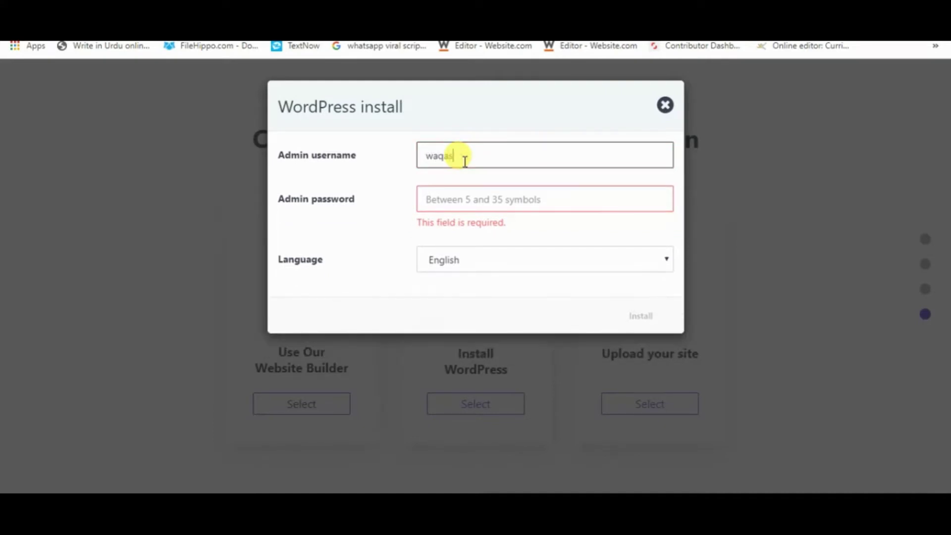
click(497, 204)
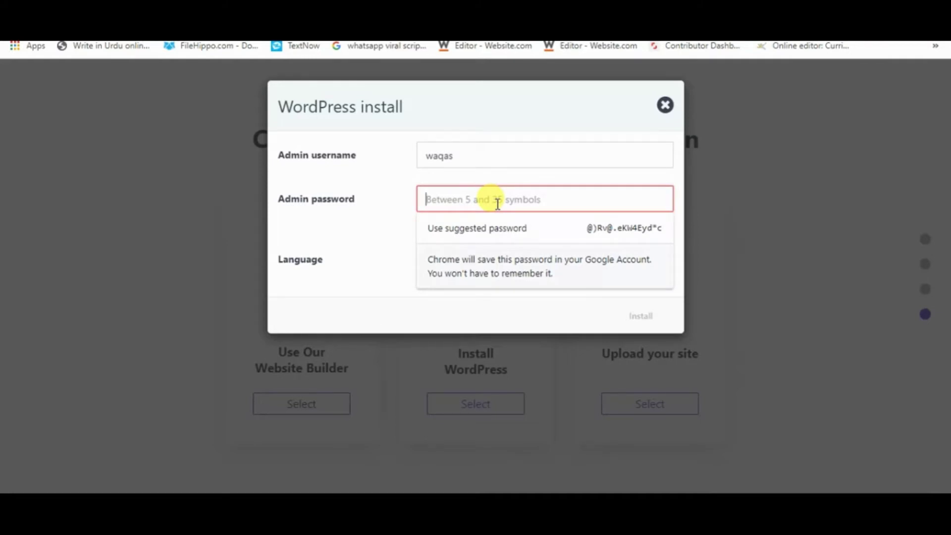
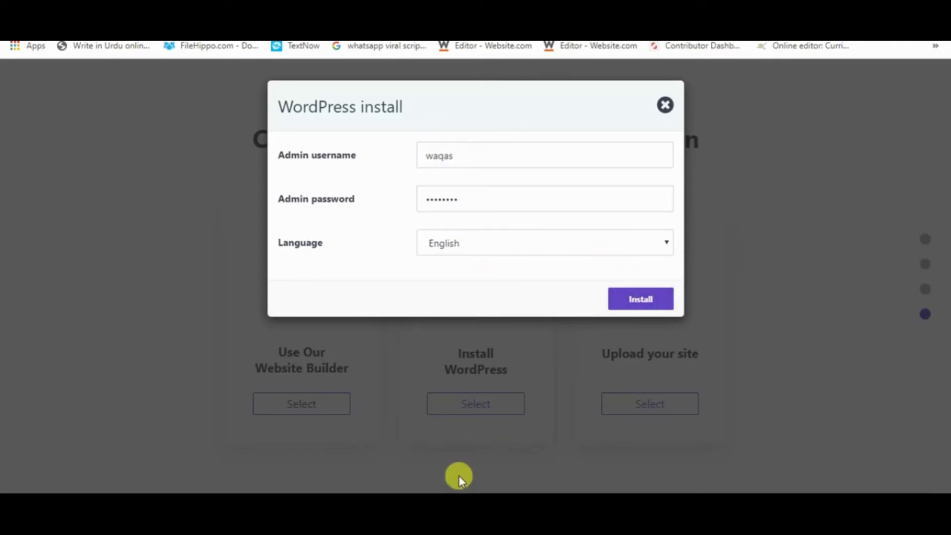
key(alt+Tab)
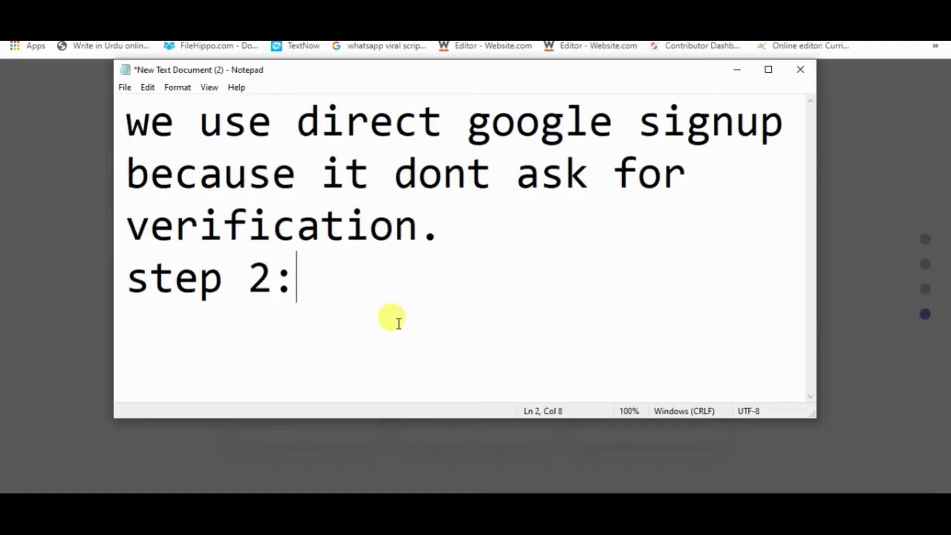
- Finish step 2: 'choose your name and password for login into wordpress portal'
text(choose )
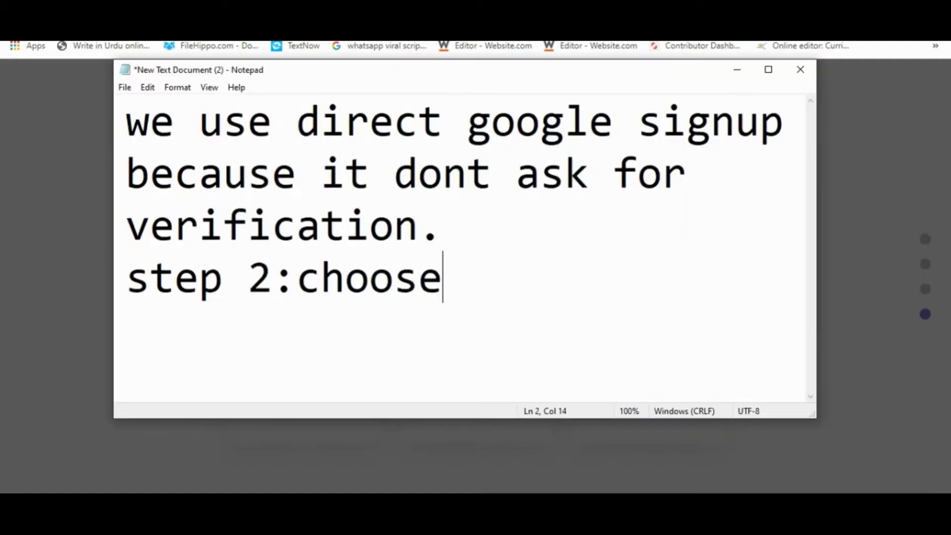
text(y)
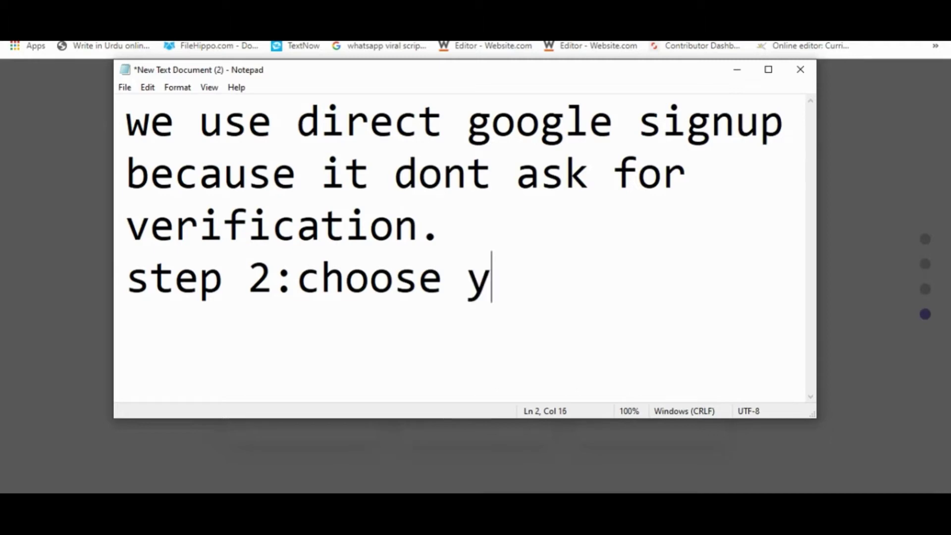
text(oue)
key(BackSpace)
text(r )
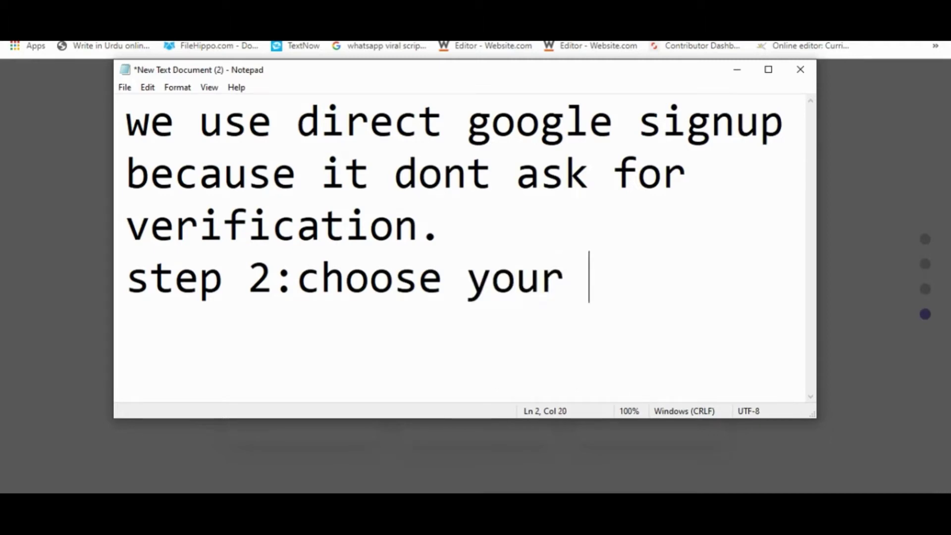
text(name and )
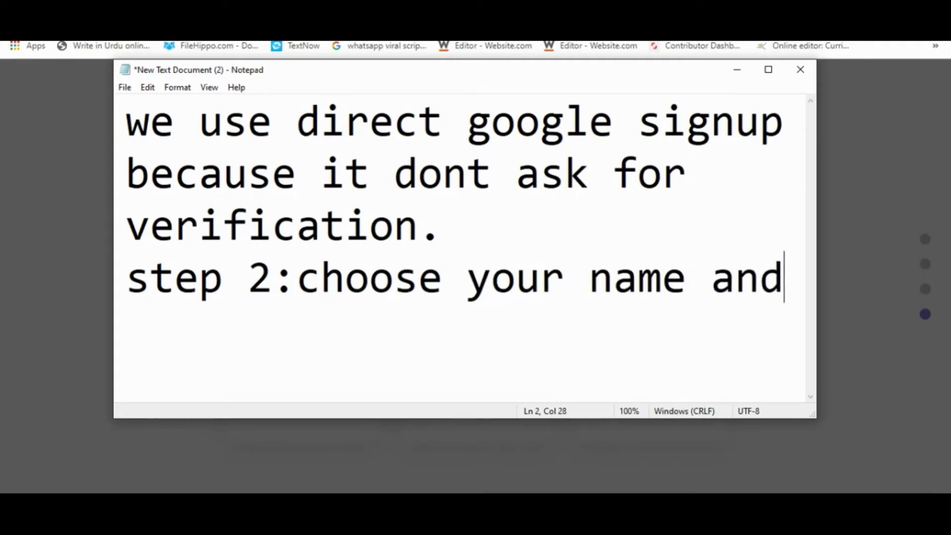
text(pass)
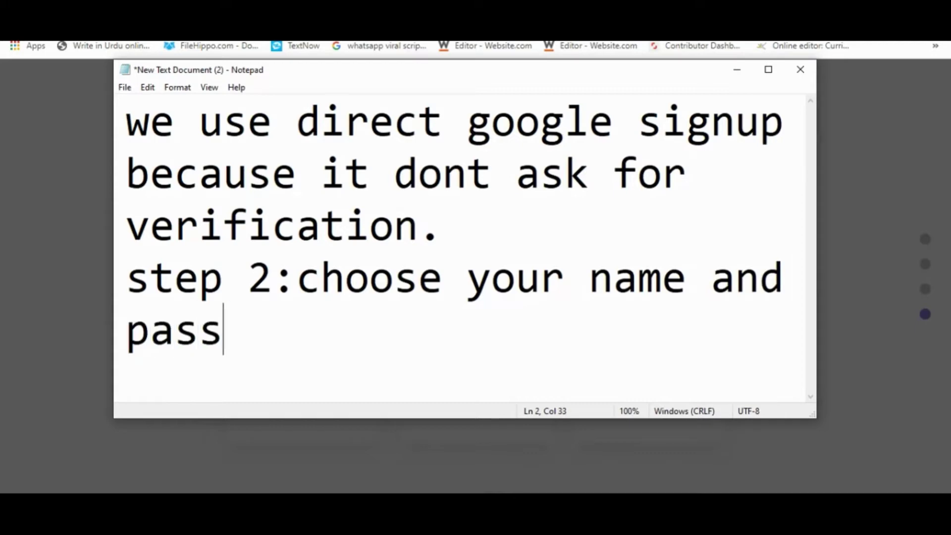
text(word f)
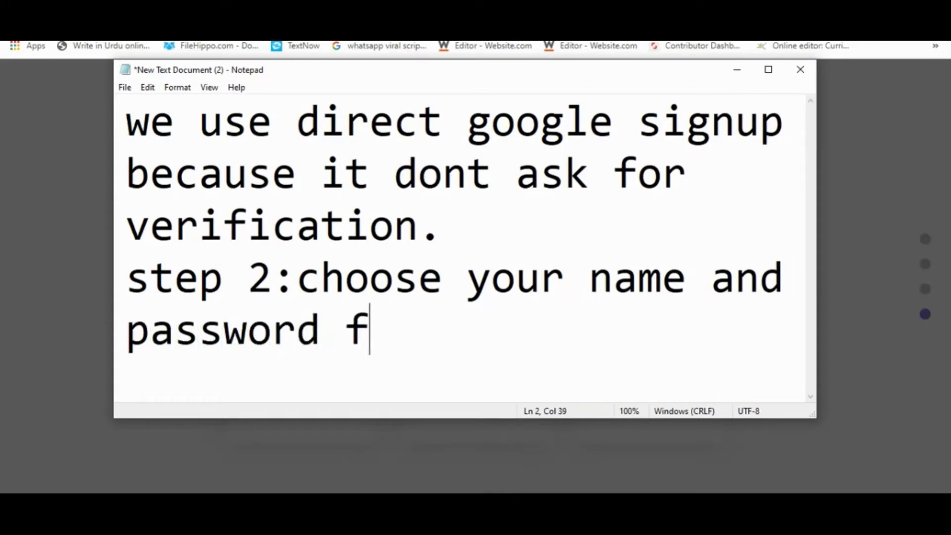
text(or )
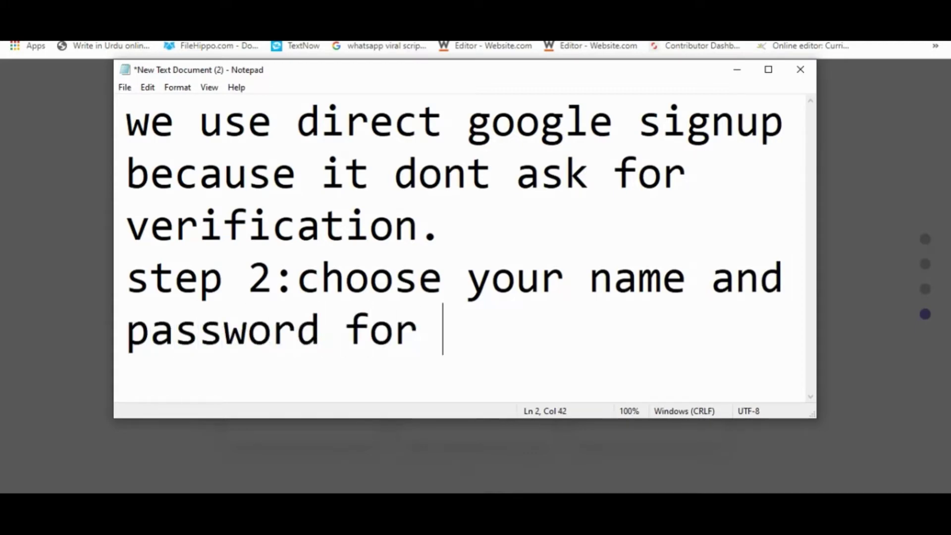
text(login)
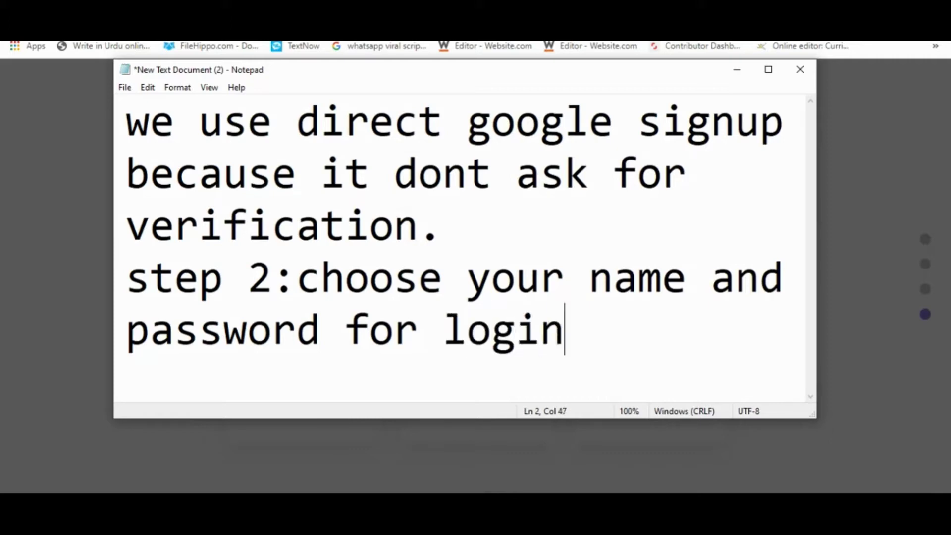
text( into )
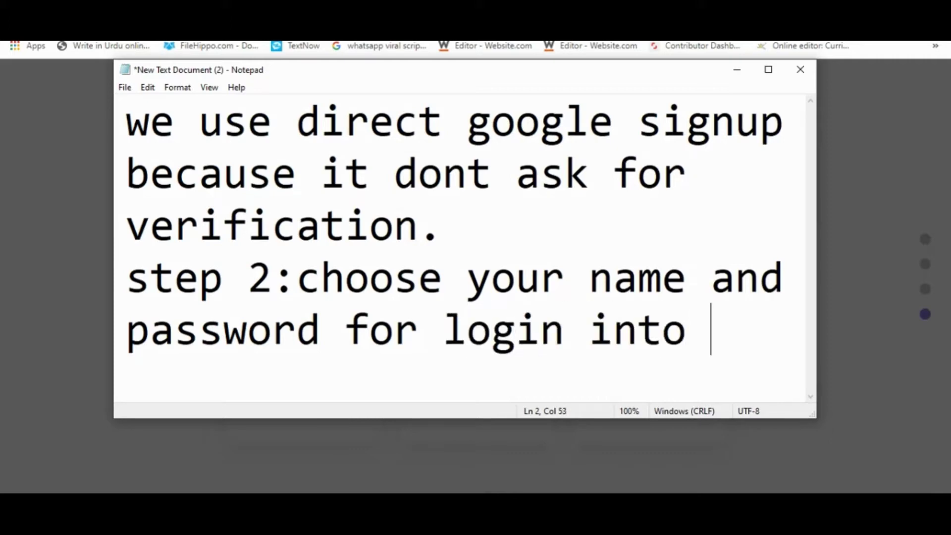
text(wordp)
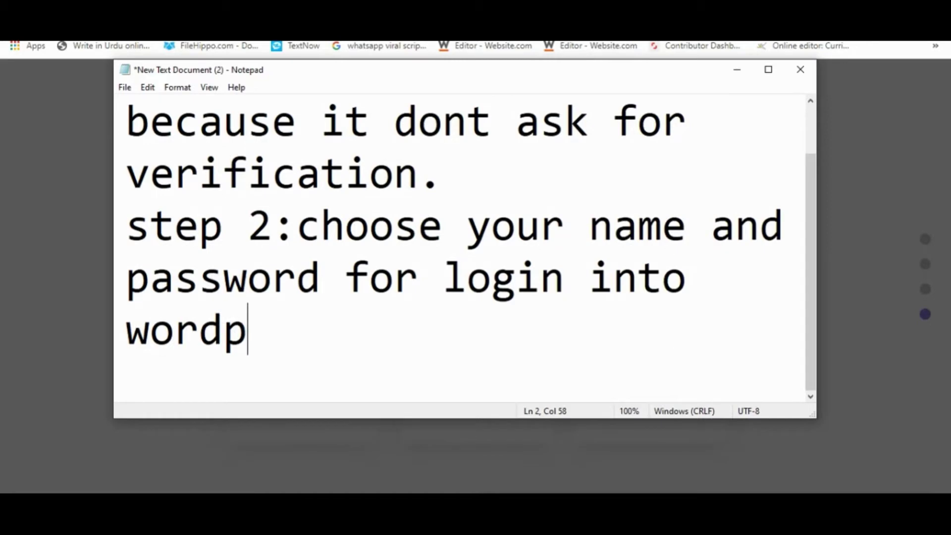
text(ress )
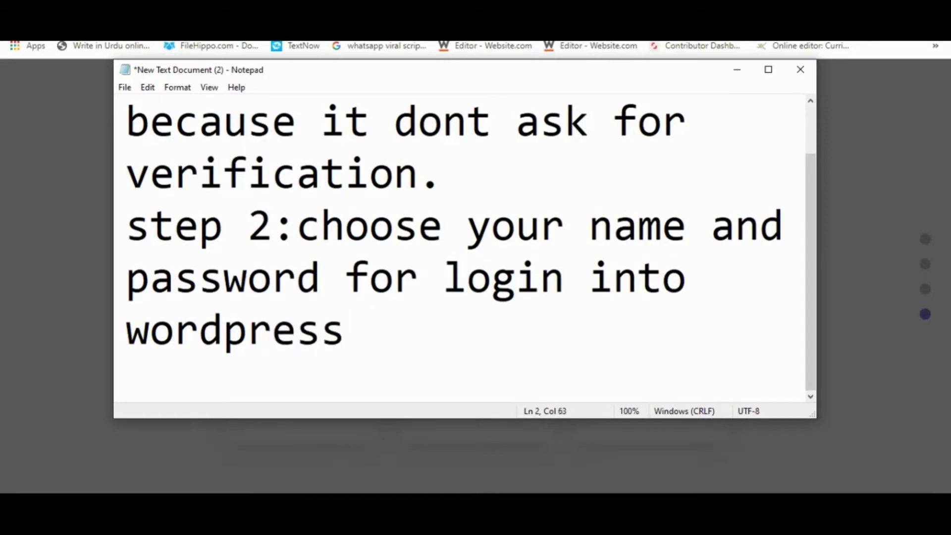
text(portal)
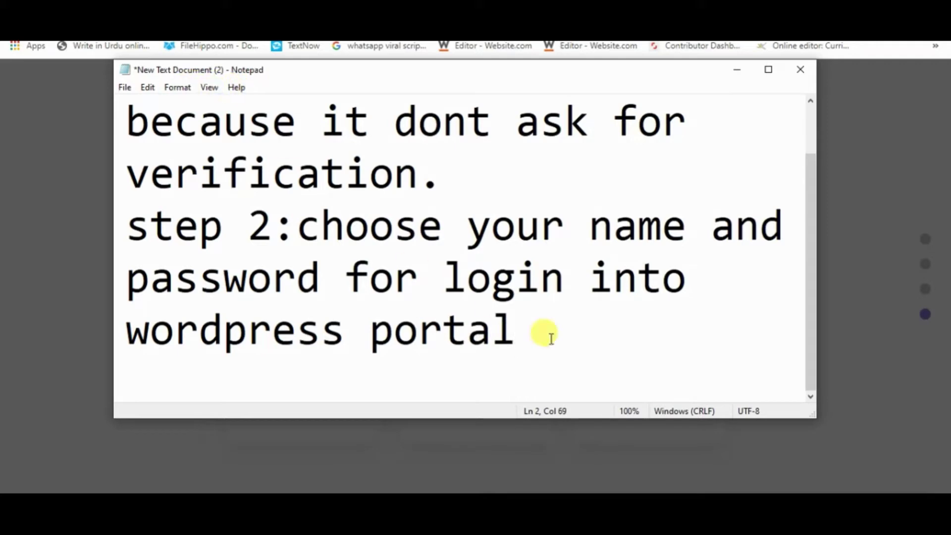
- Zoom the Notepad text out to 80%
drag(551, 339, 124, 126)
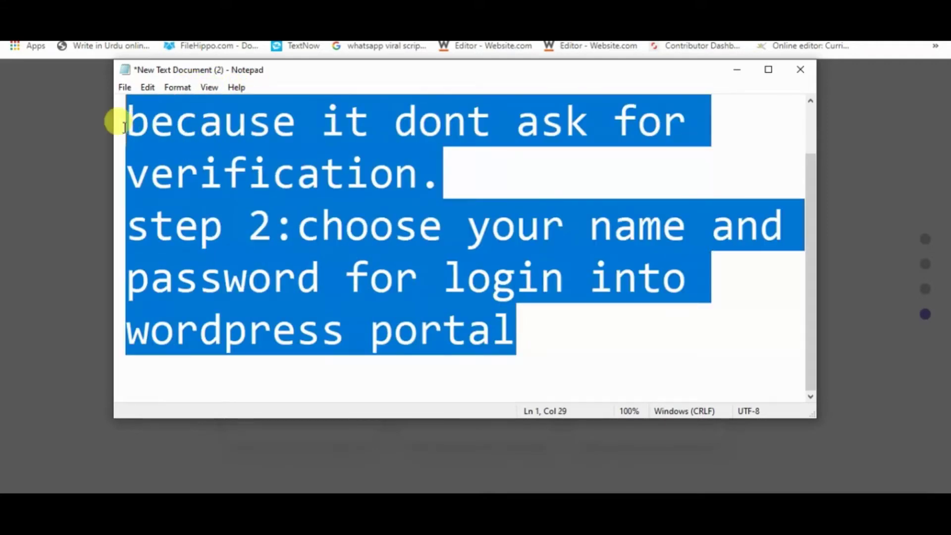
click(147, 89)
click(144, 89)
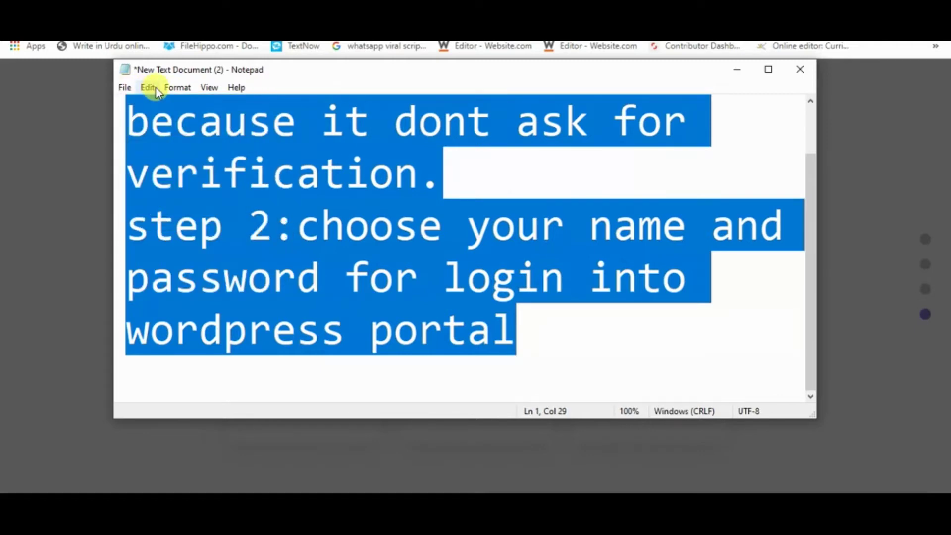
click(209, 88)
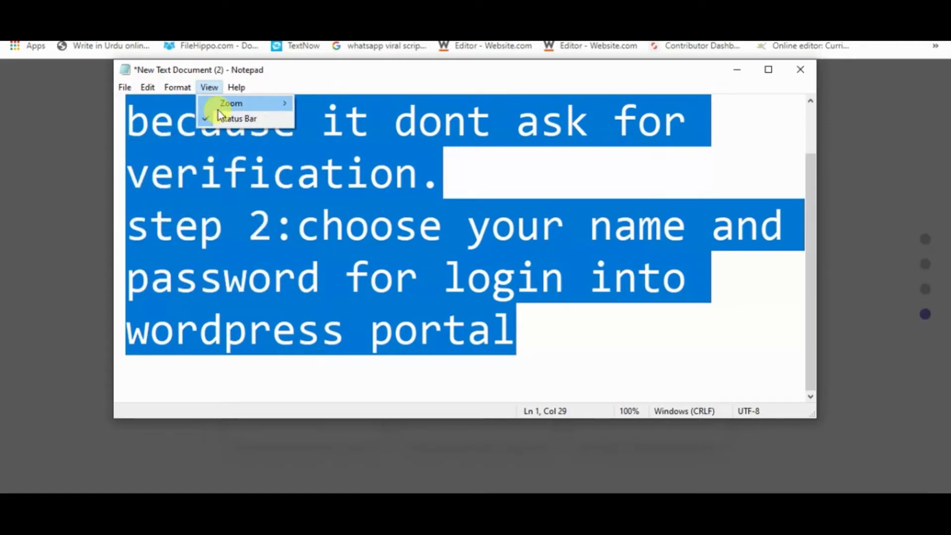
click(313, 118)
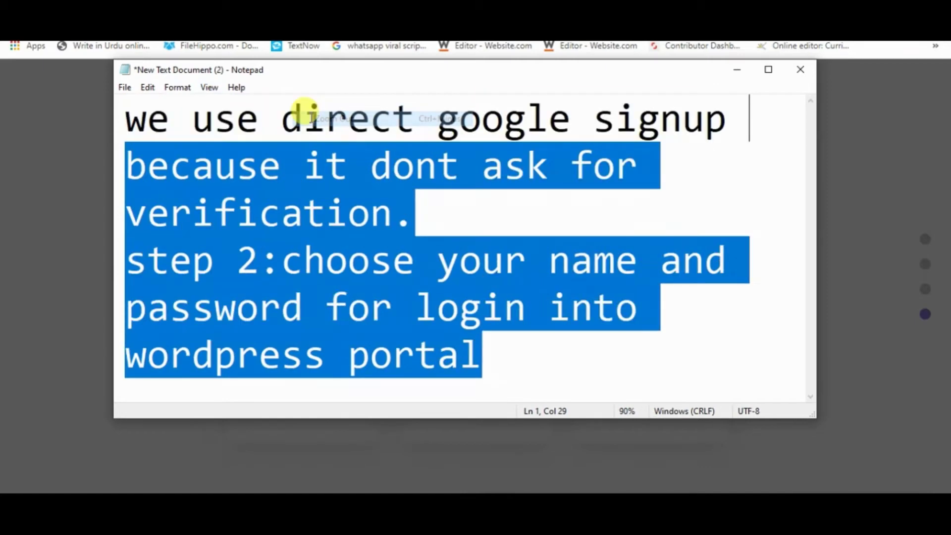
click(218, 89)
mouse_move(231, 103)
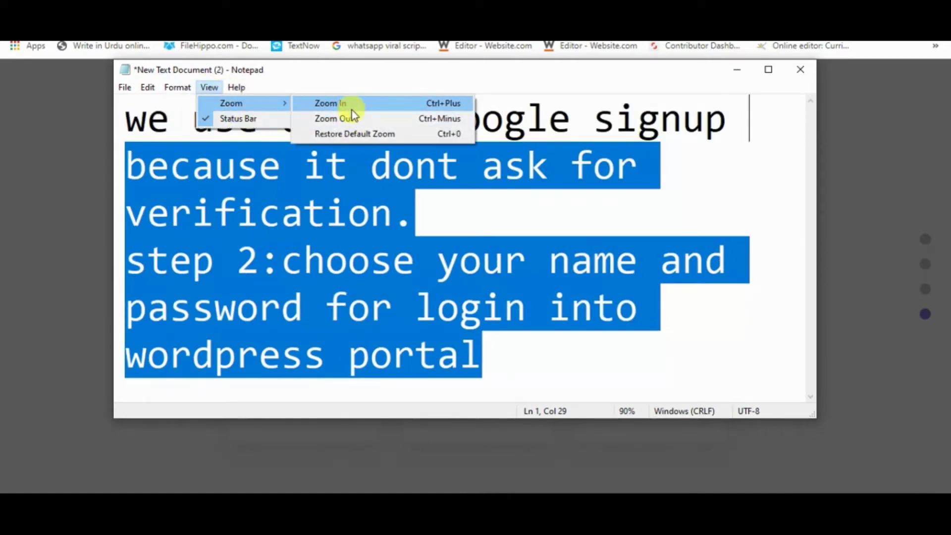
click(346, 119)
click(342, 369)
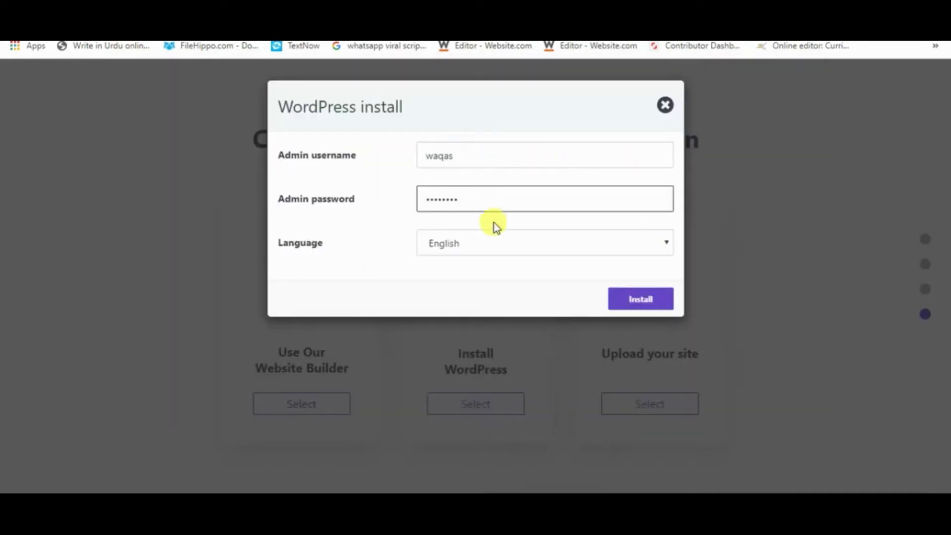
- Install WordPress, save the admin password in the browser, and dismiss the Hostinger banner
click(640, 297)
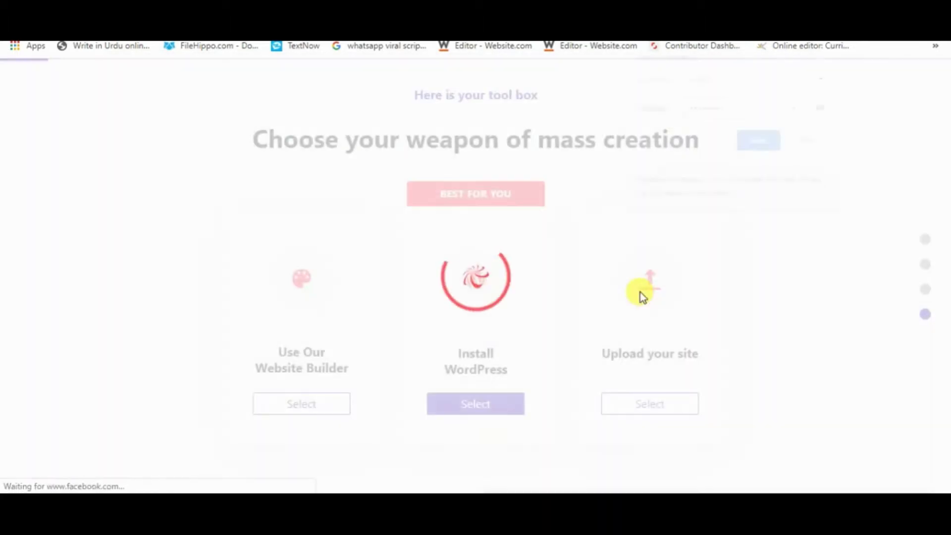
click(759, 143)
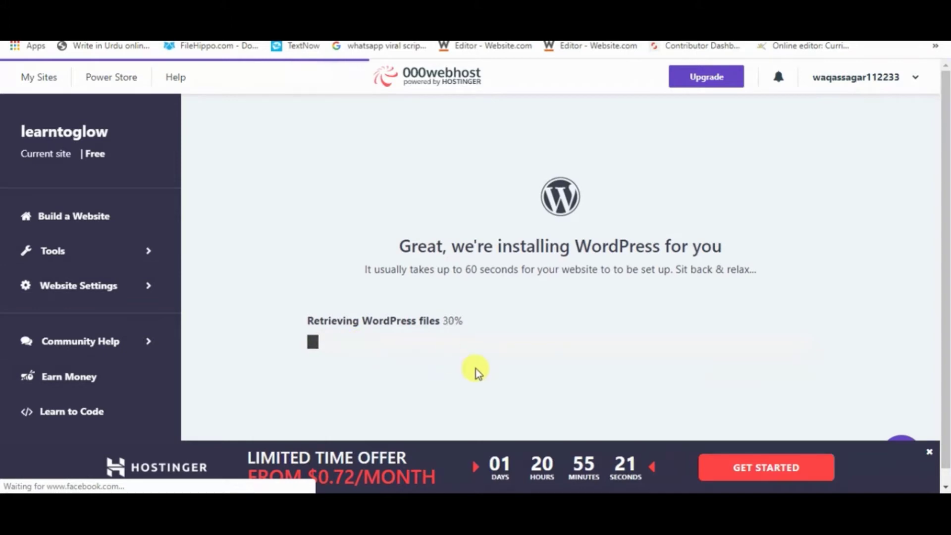
click(929, 452)
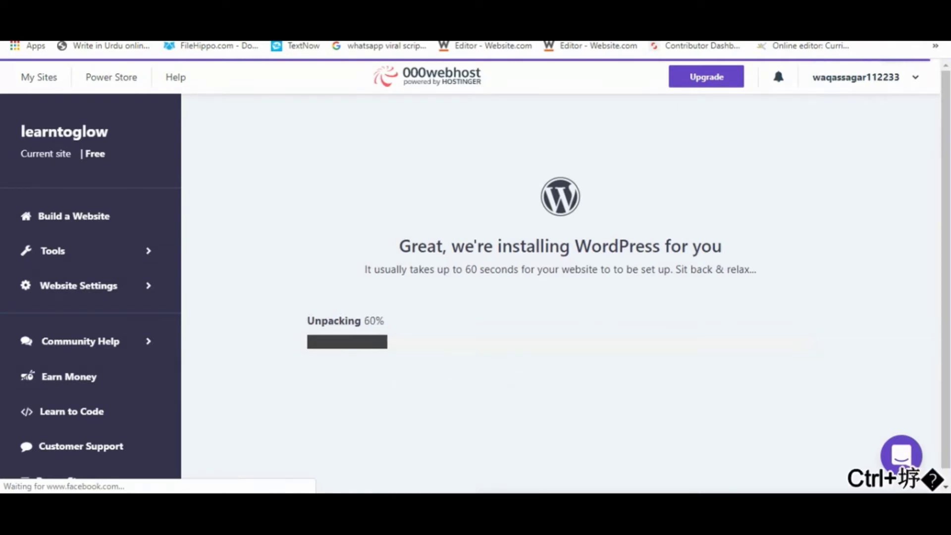
key(alt+q)
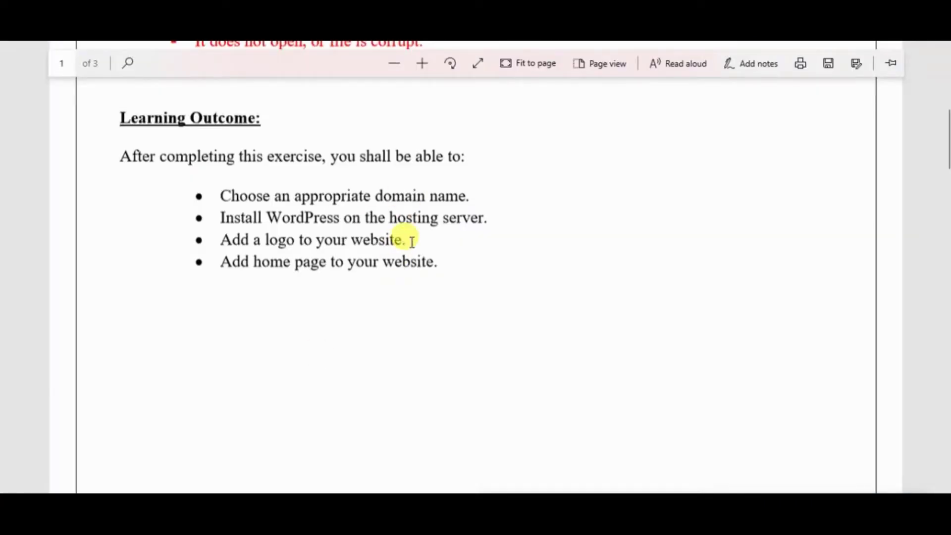
- Search Google for 'free logo maker' and open the FreeLogoDesign result
drag(408, 240, 222, 240)
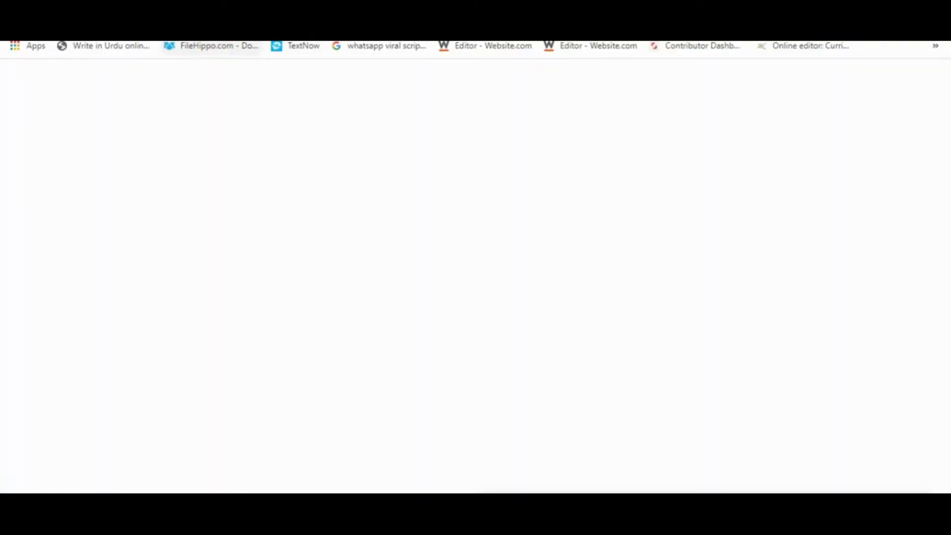
text(free)
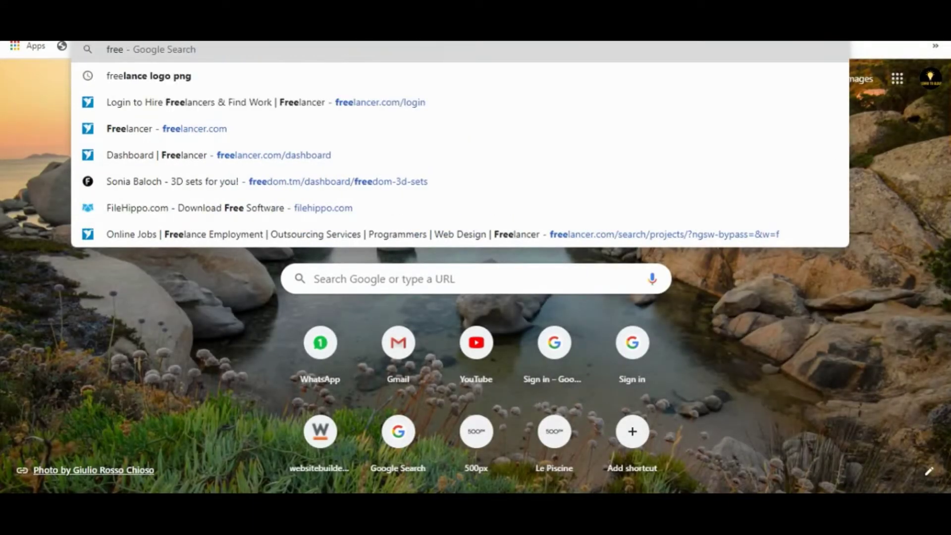
text( logo)
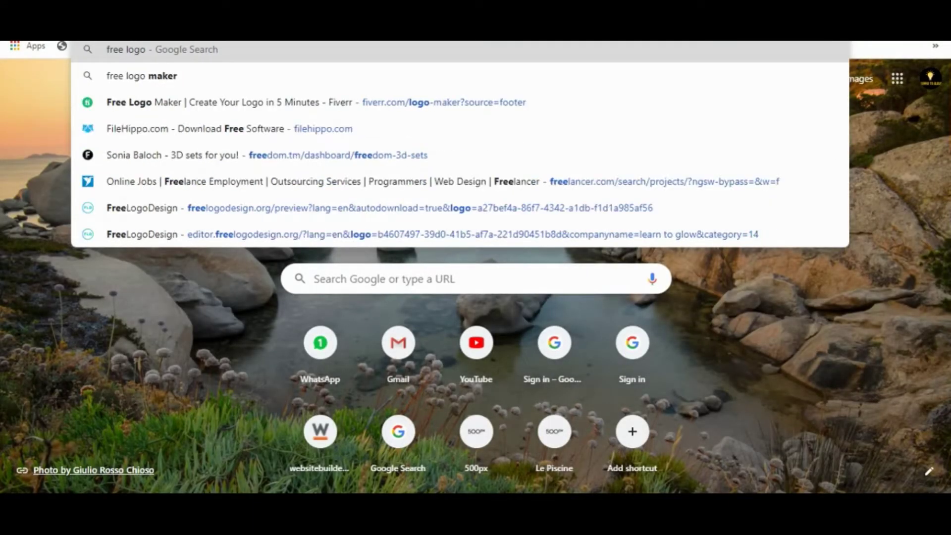
text( maker)
key(Return)
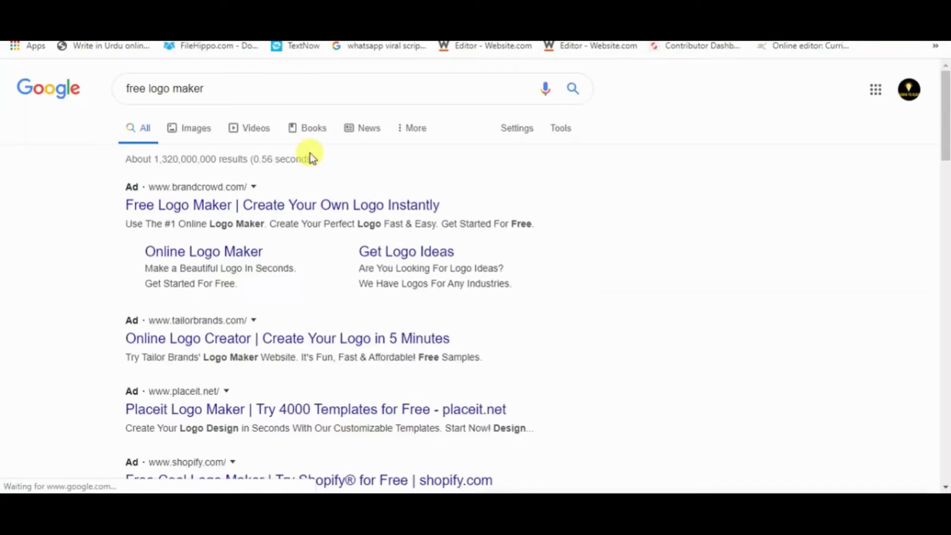
drag(946, 117, 945, 180)
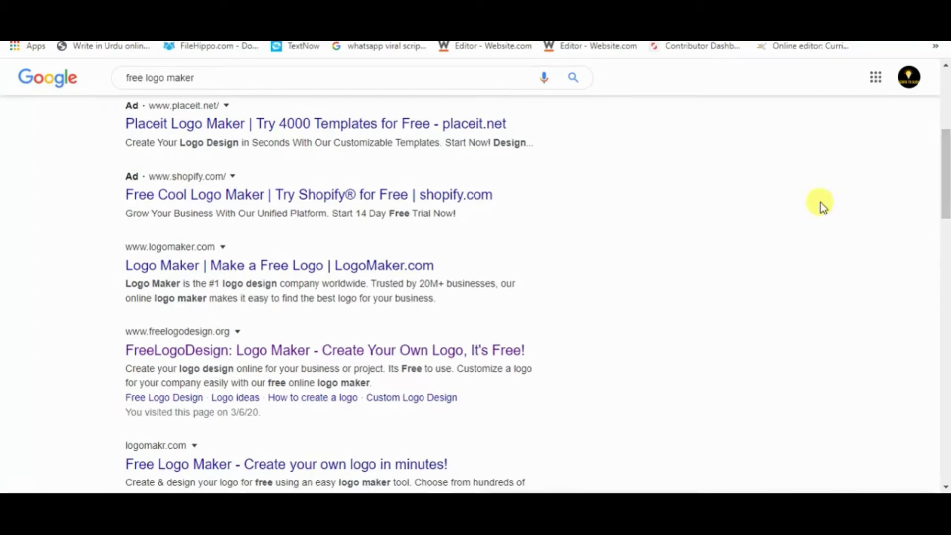
drag(259, 330, 166, 331)
click(258, 330)
mouse_move(259, 331)
mouse_down()
mouse_move(136, 331)
mouse_move(246, 336)
mouse_up()
click(246, 337)
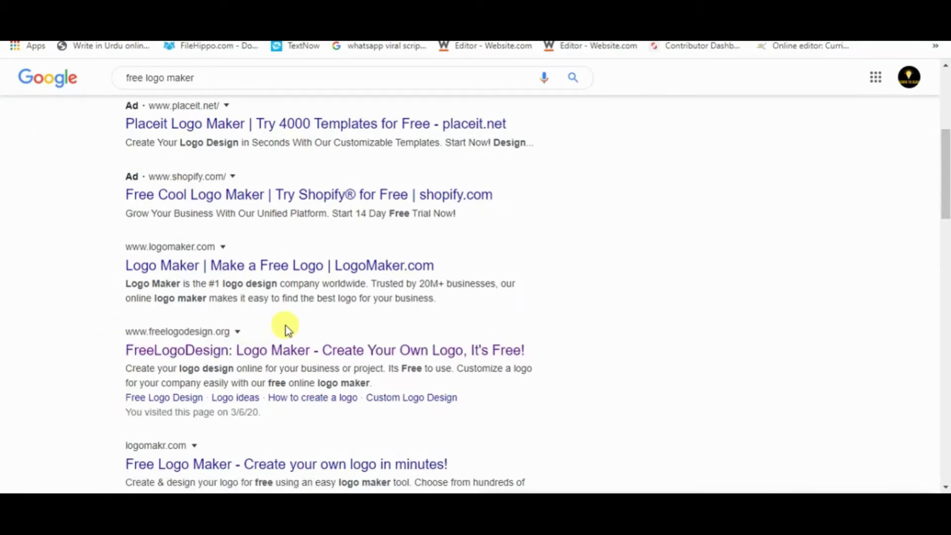
click(196, 337)
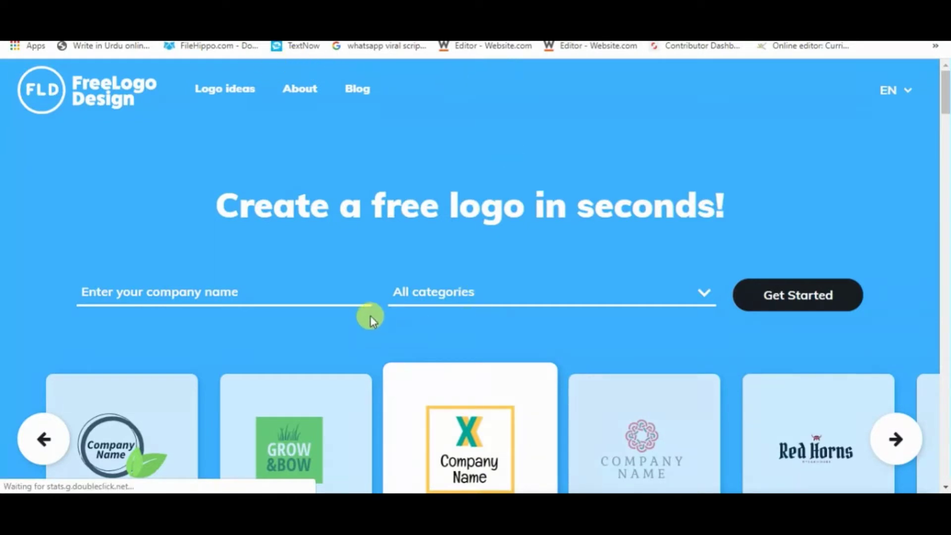
- Generate Education-category logos for the company name 'learn to glow'
click(248, 290)
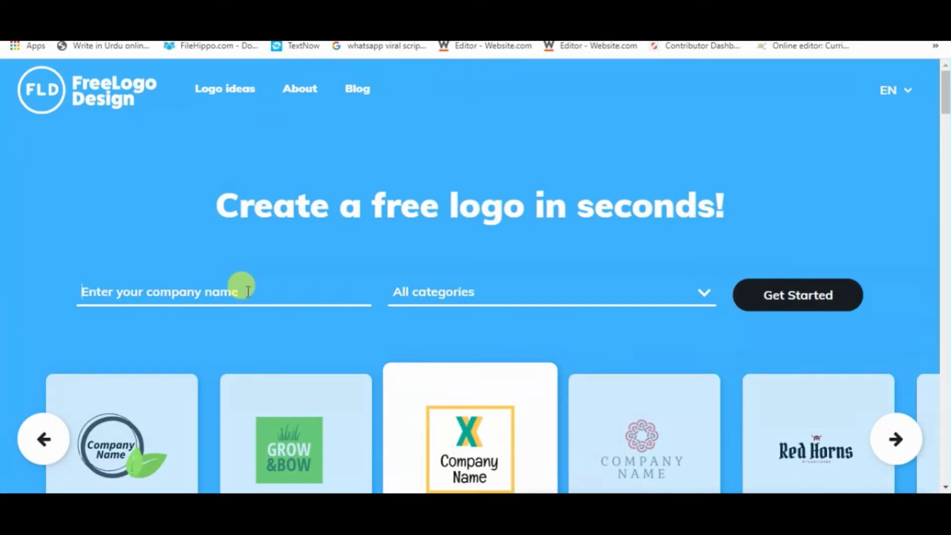
text(learn)
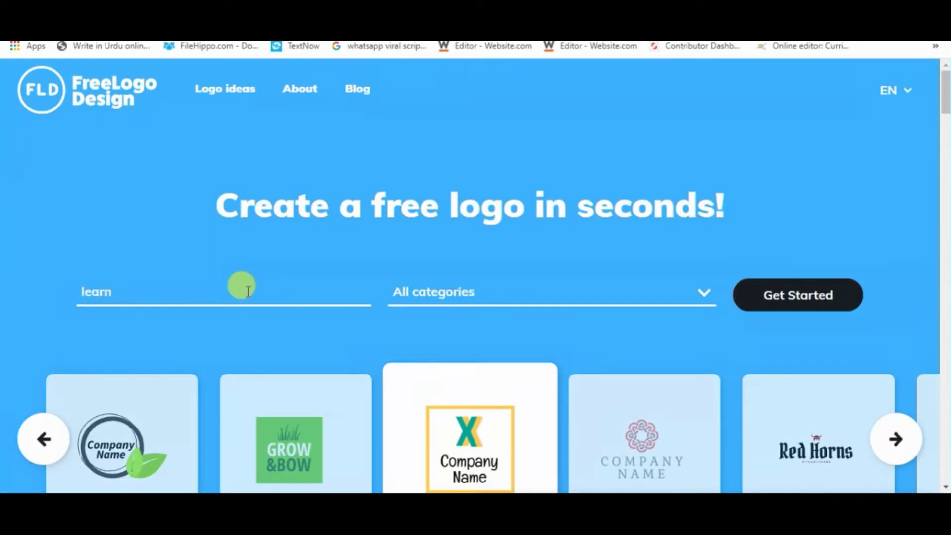
text( to glow)
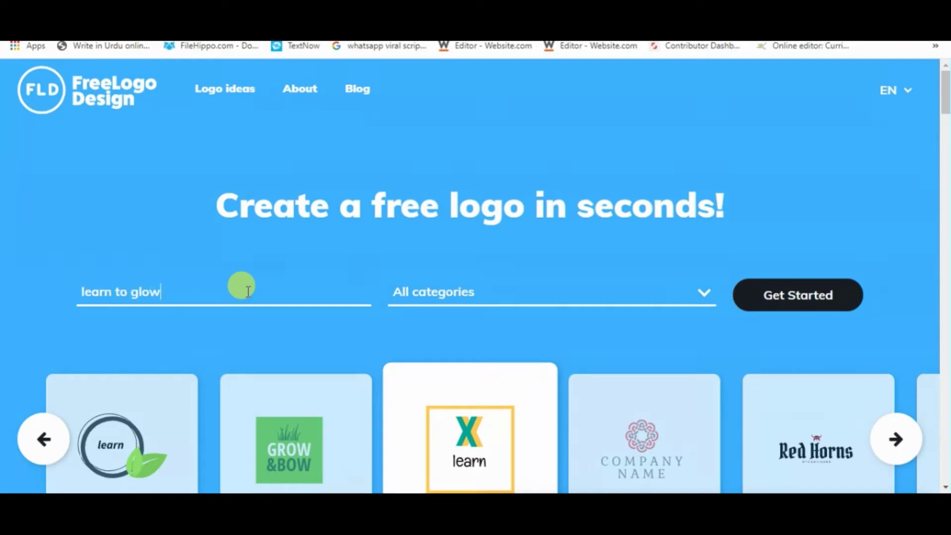
click(519, 292)
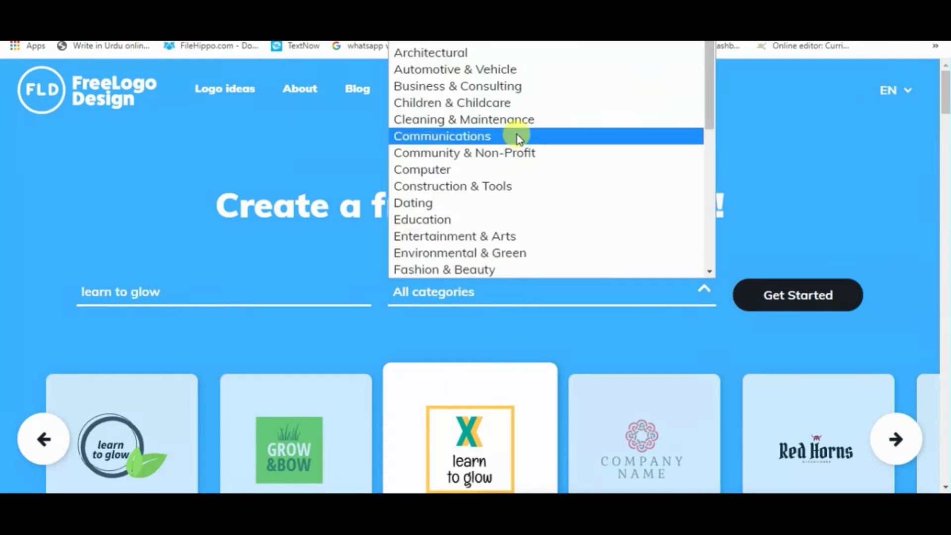
click(548, 217)
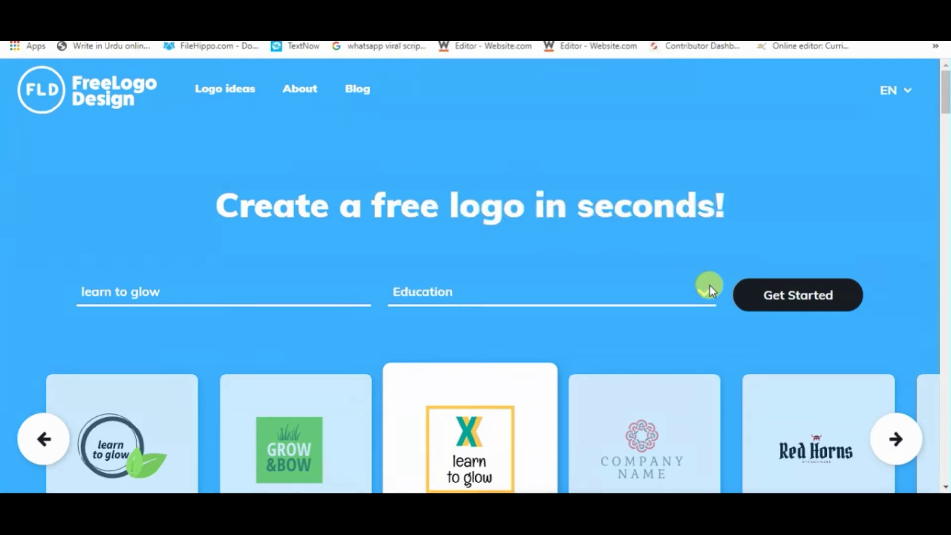
click(782, 295)
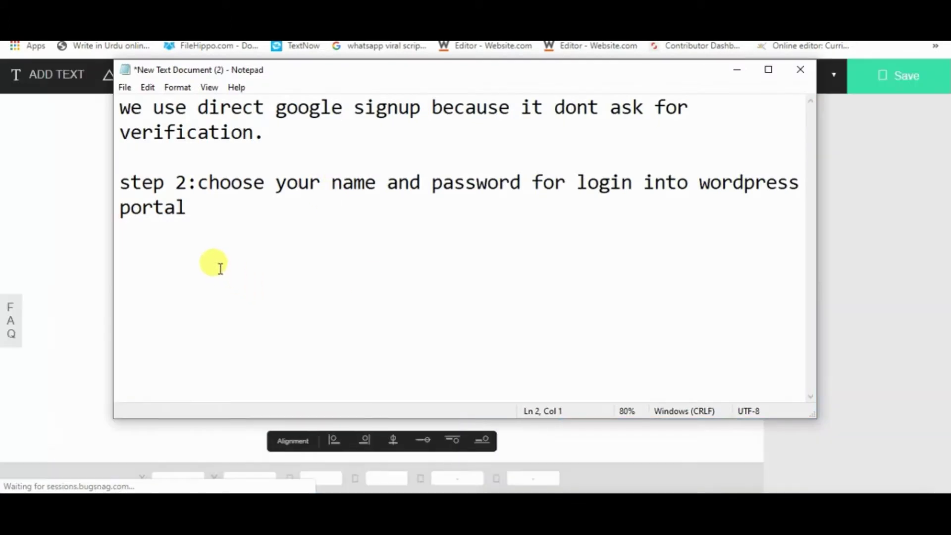
- Add 'step 3: make a simple logo for your practice website.' and return to the logo gallery
click(217, 244)
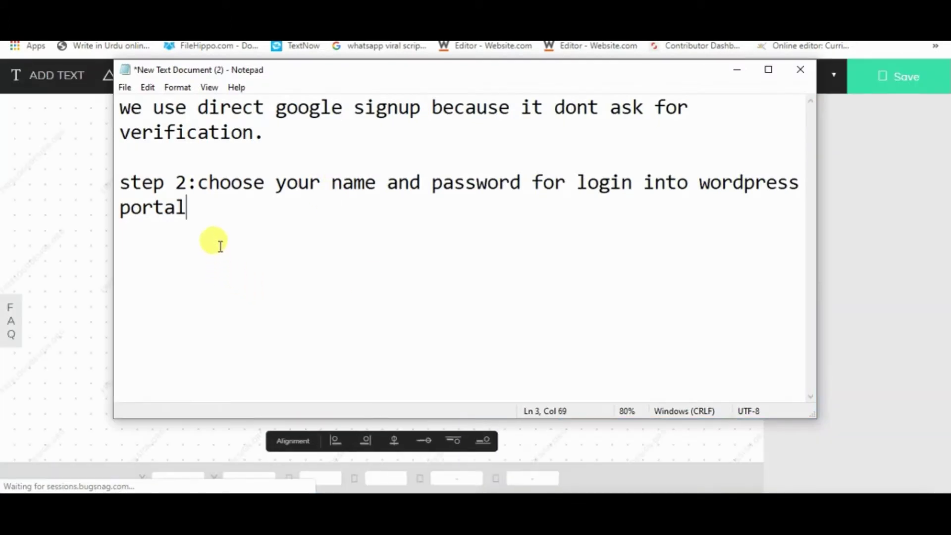
key(Return)
key(Return)
text(ste)
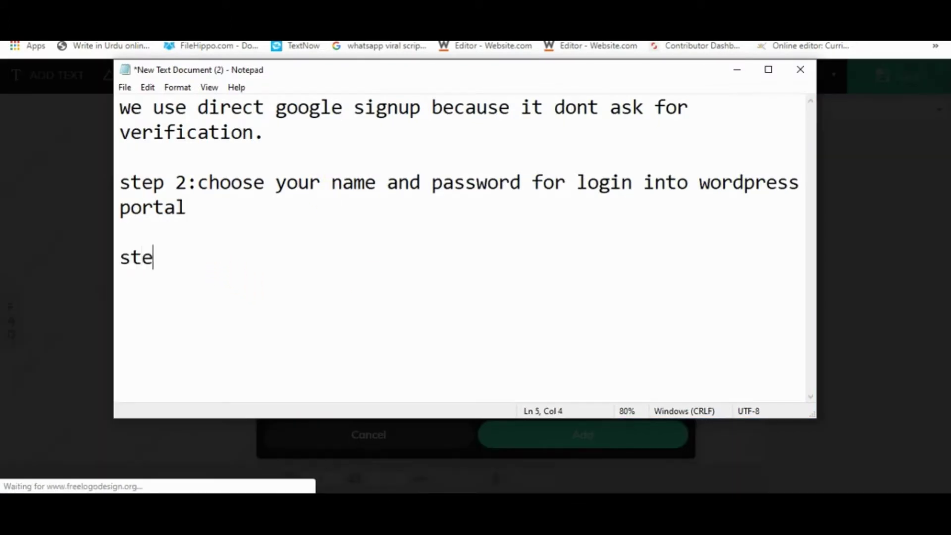
text(p 3: )
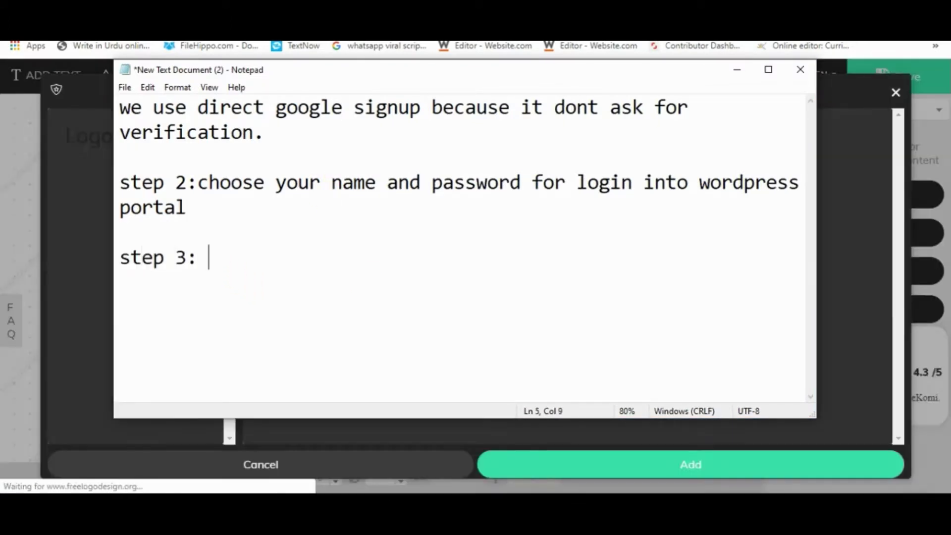
text(make a simple logo for your practice webbsite)
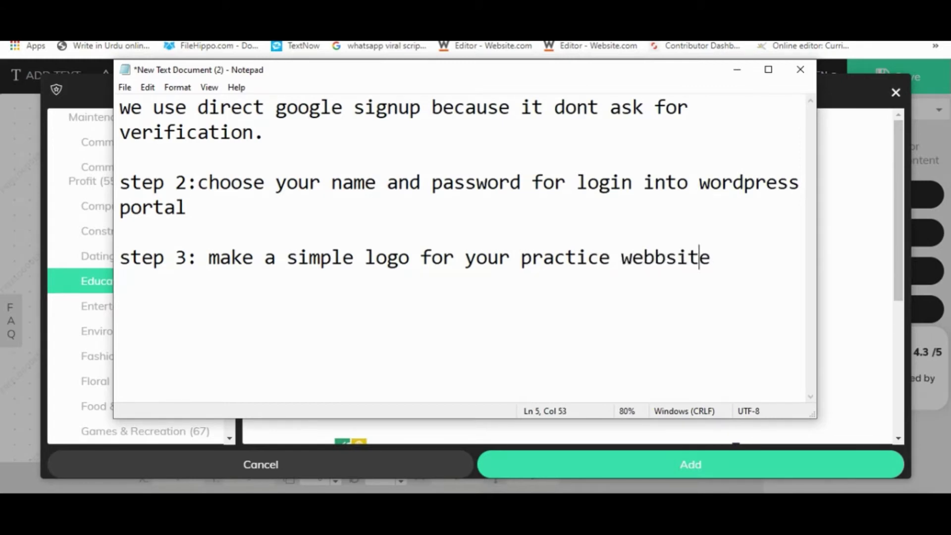
key(BackSpace)
text(.)
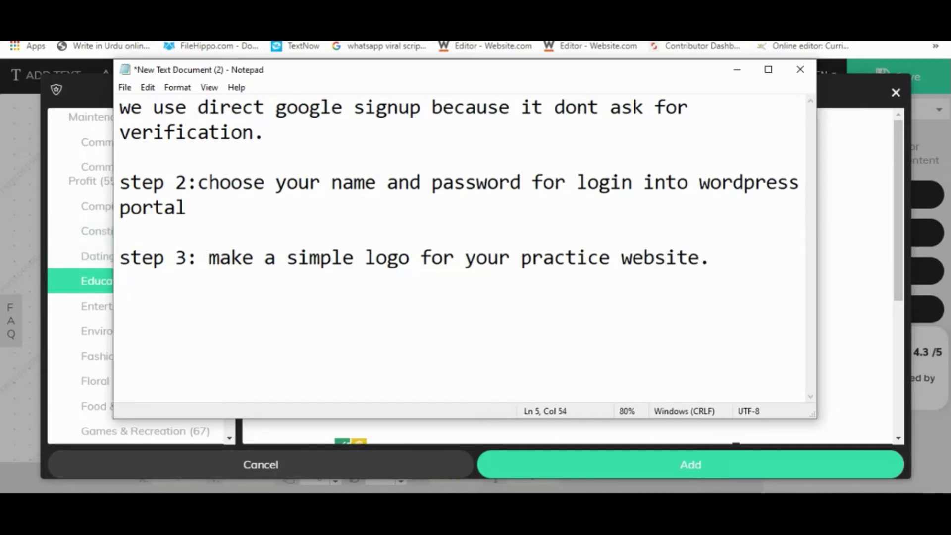
click(364, 483)
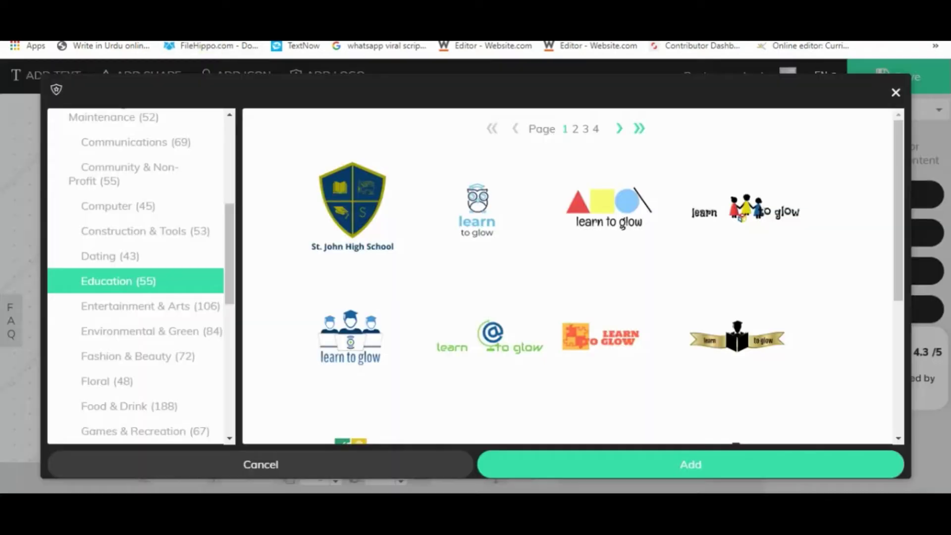
- Browse the Education logos and place the school Learn to Glow logo on the canvas
click(519, 378)
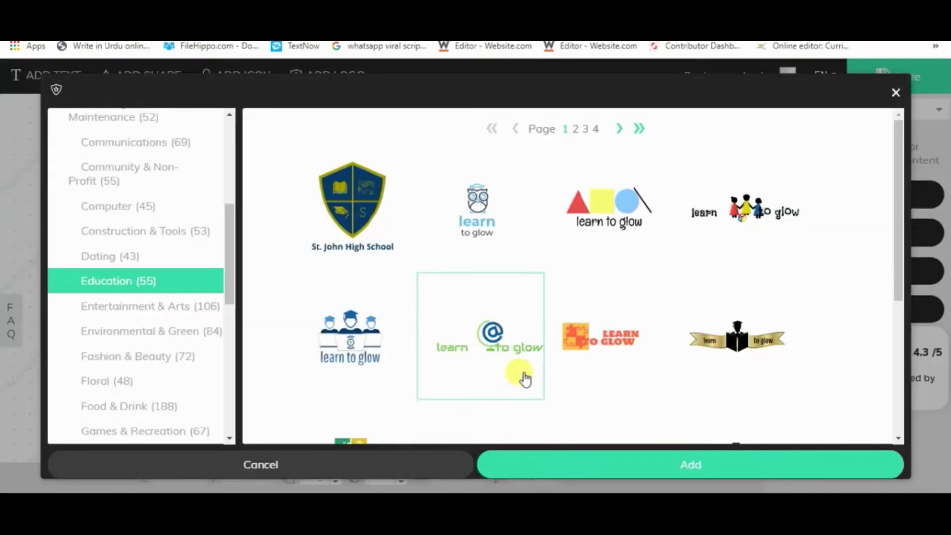
click(600, 337)
click(460, 364)
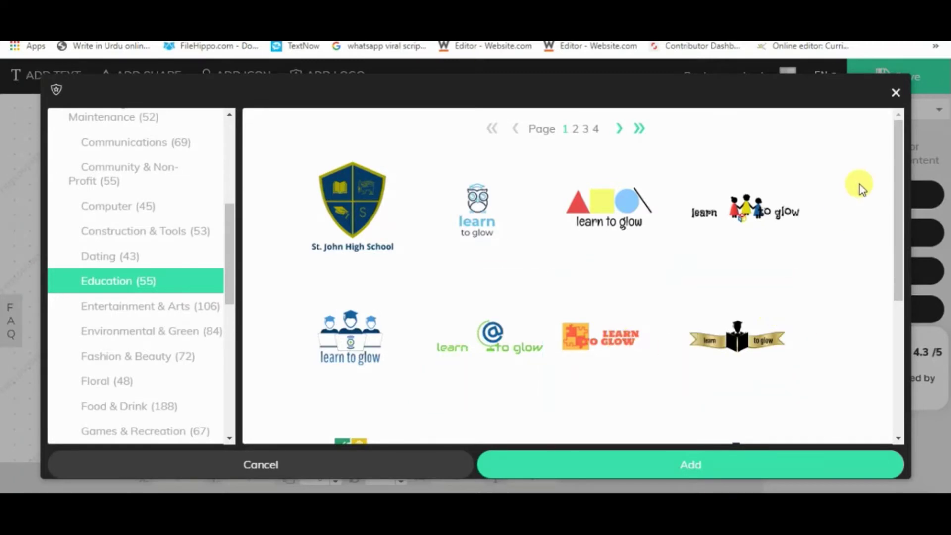
drag(896, 180, 881, 261)
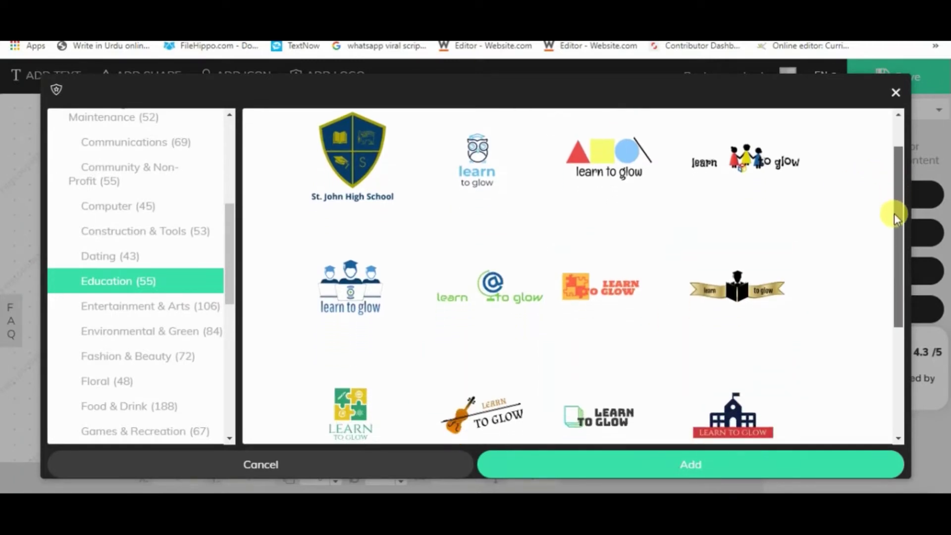
scroll(842, 277, down, 1)
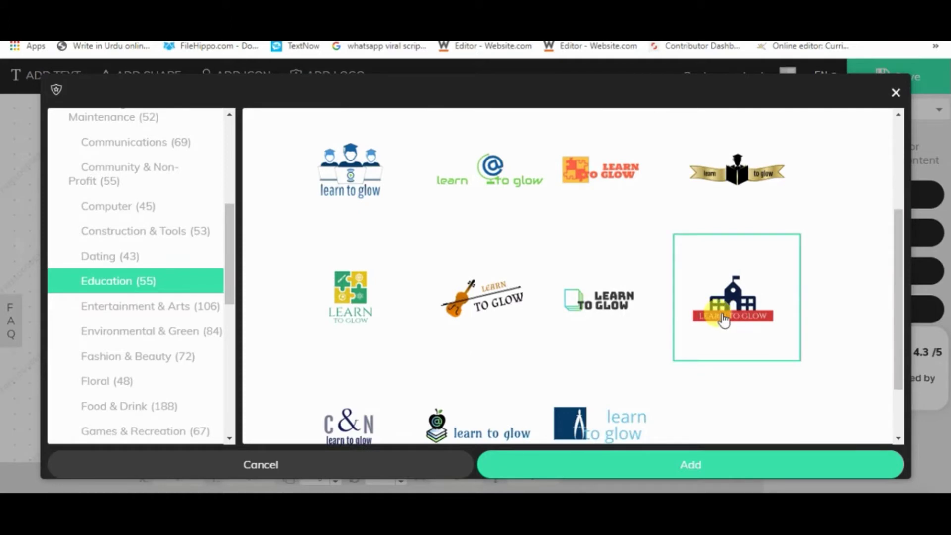
double_click(725, 311)
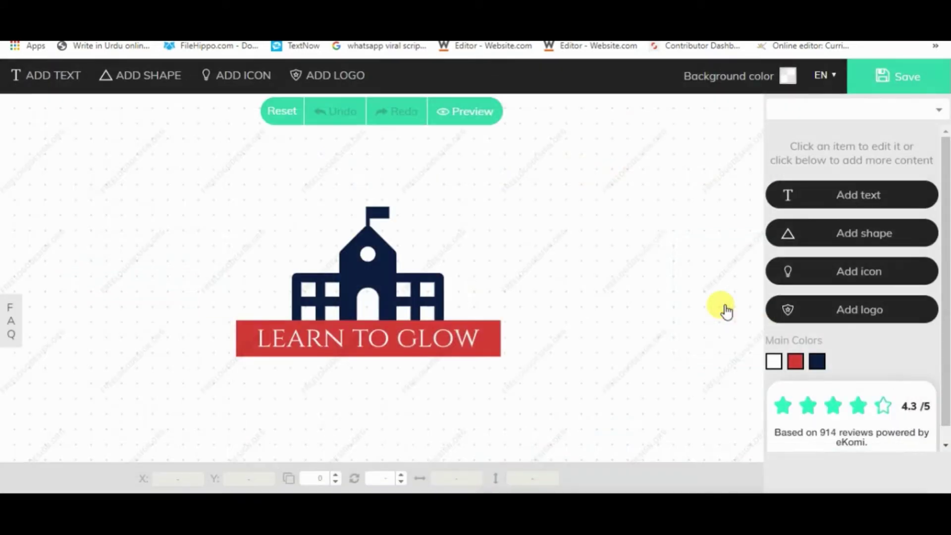
click(194, 106)
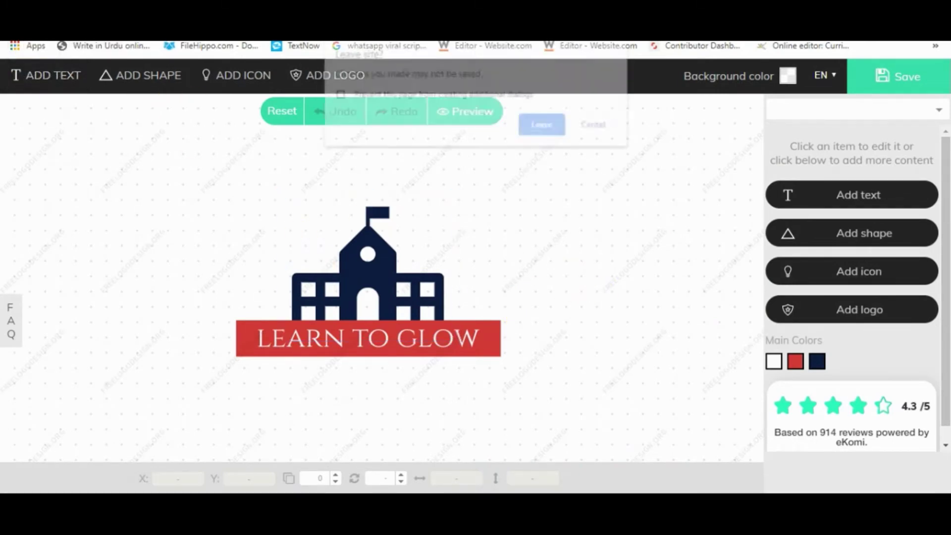
- Leave the editor, restart with 'learn to glow' in Education, and load the orange puzzle-piece logo
click(527, 126)
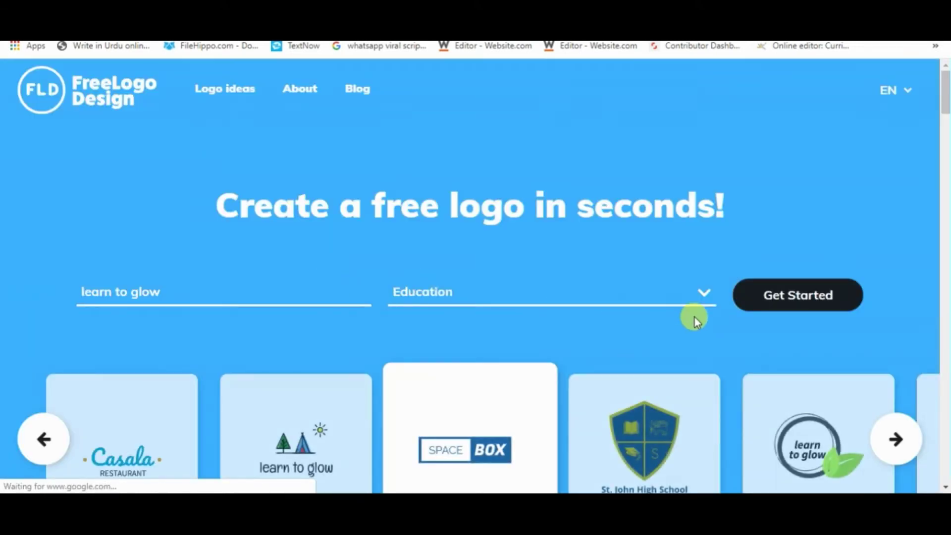
click(783, 298)
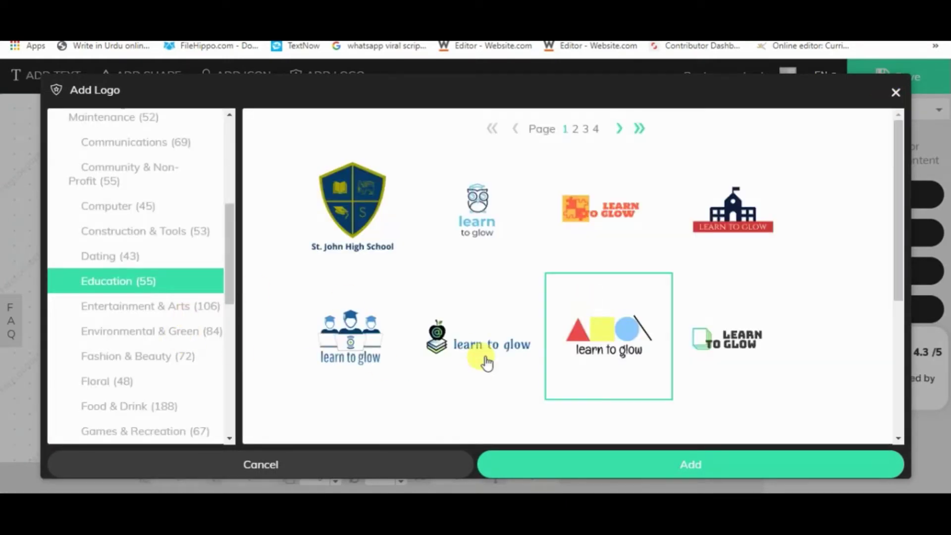
mouse_move(897, 200)
mouse_down()
mouse_move(886, 346)
mouse_move(895, 197)
mouse_up()
click(732, 223)
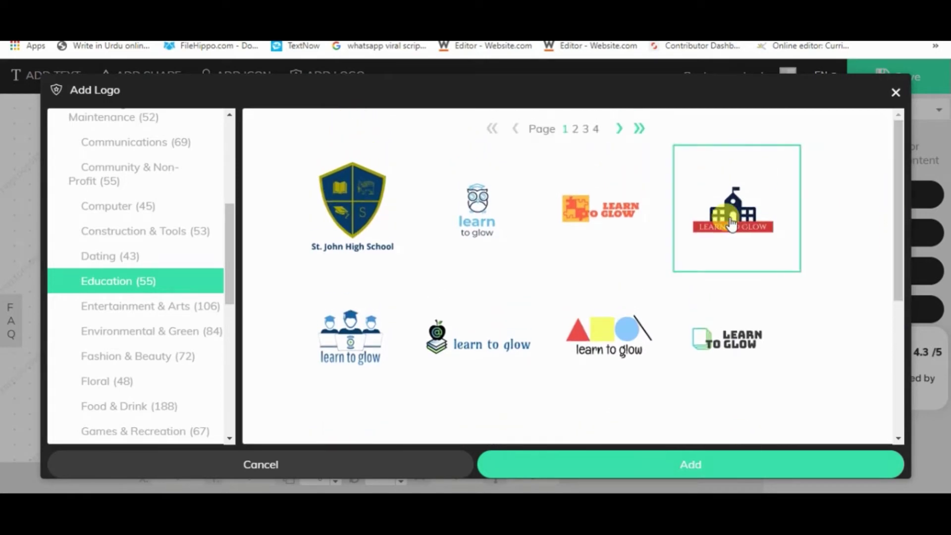
double_click(612, 226)
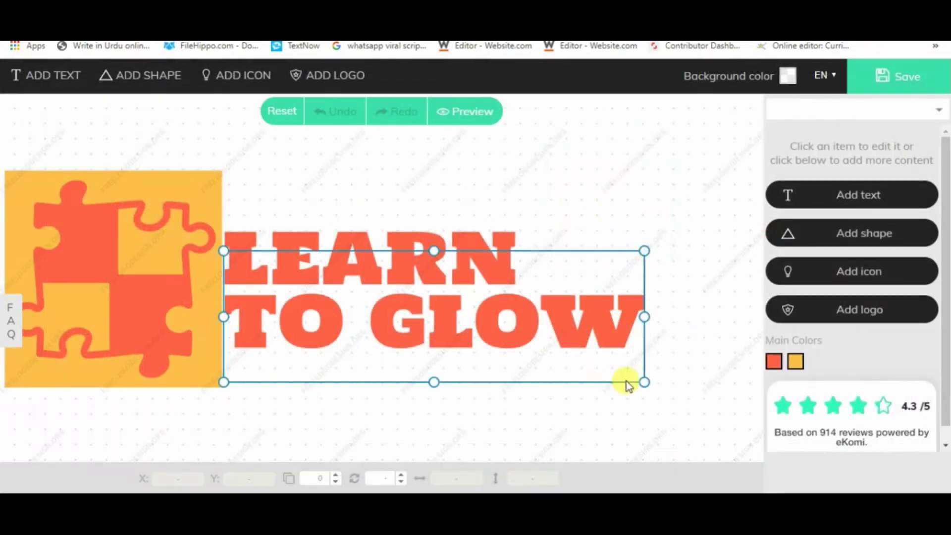
- Check the LEARN and TO GLOW text and the puzzle shape, then save the logo
click(383, 273)
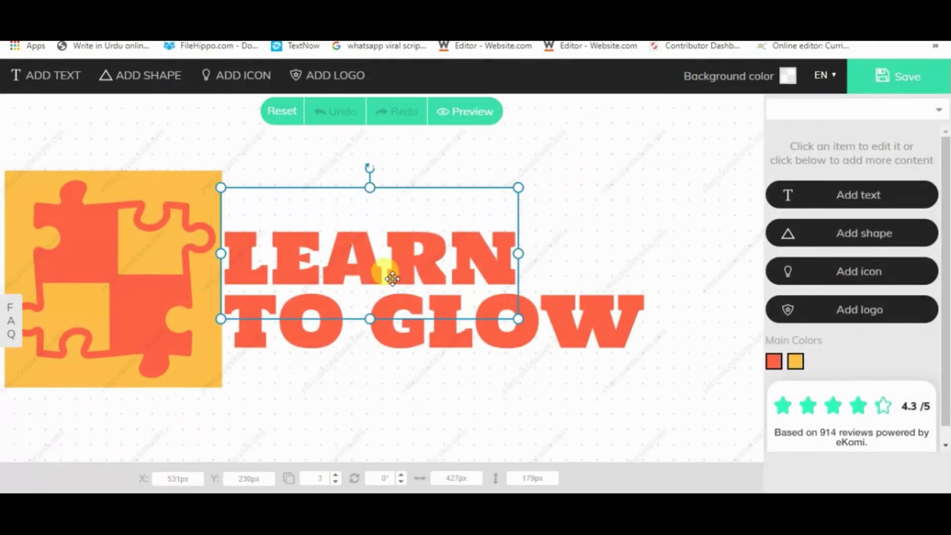
click(510, 322)
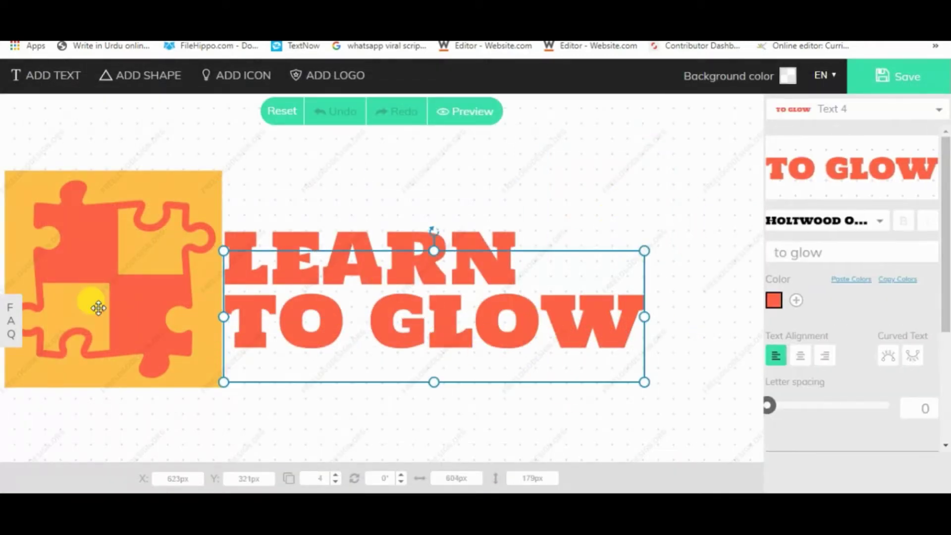
click(94, 305)
click(569, 193)
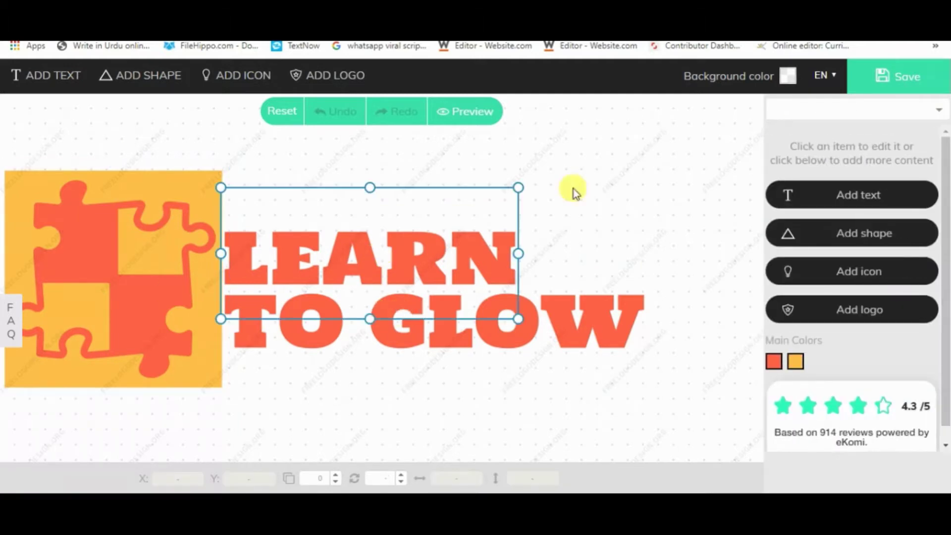
click(902, 84)
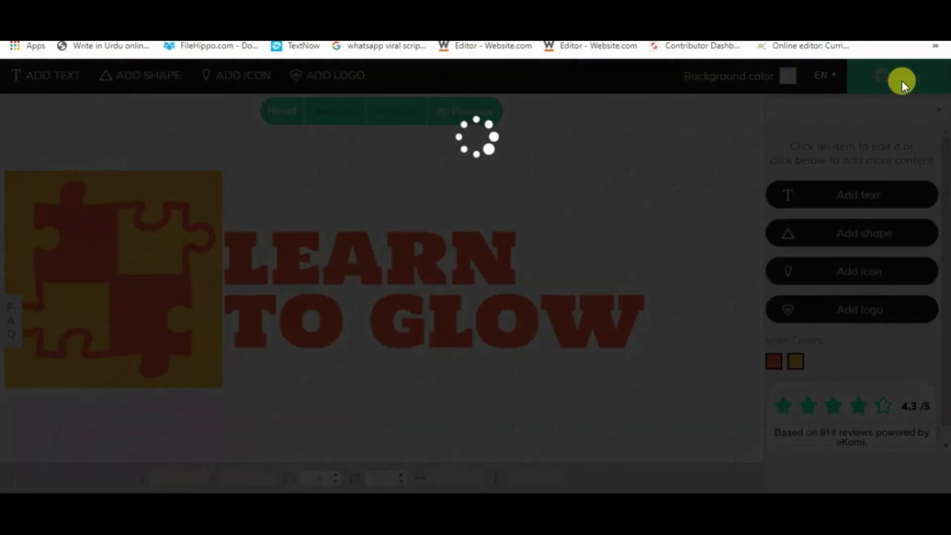
key(alt+q)
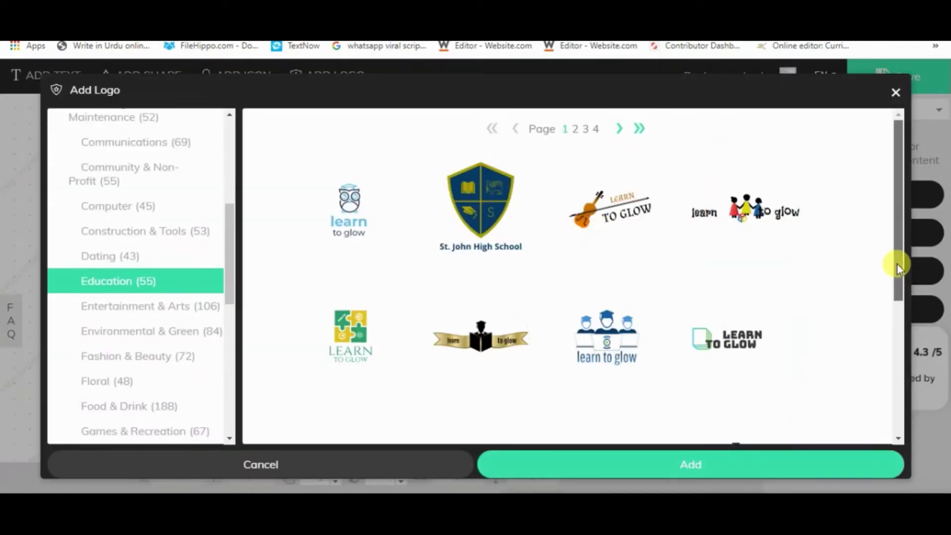
- Reload the puzzle-piece logo, recheck its text and icon, and save it again
drag(897, 221, 898, 364)
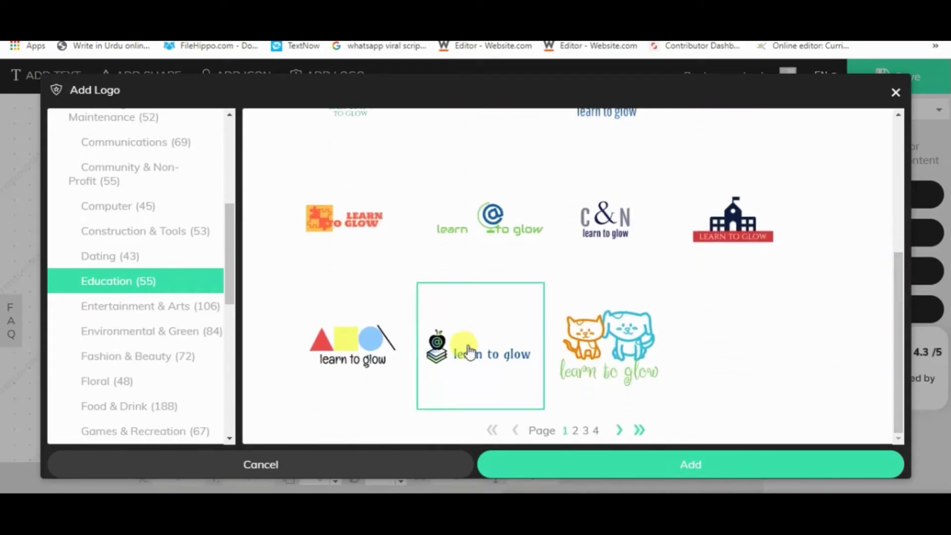
double_click(367, 238)
click(361, 233)
click(179, 304)
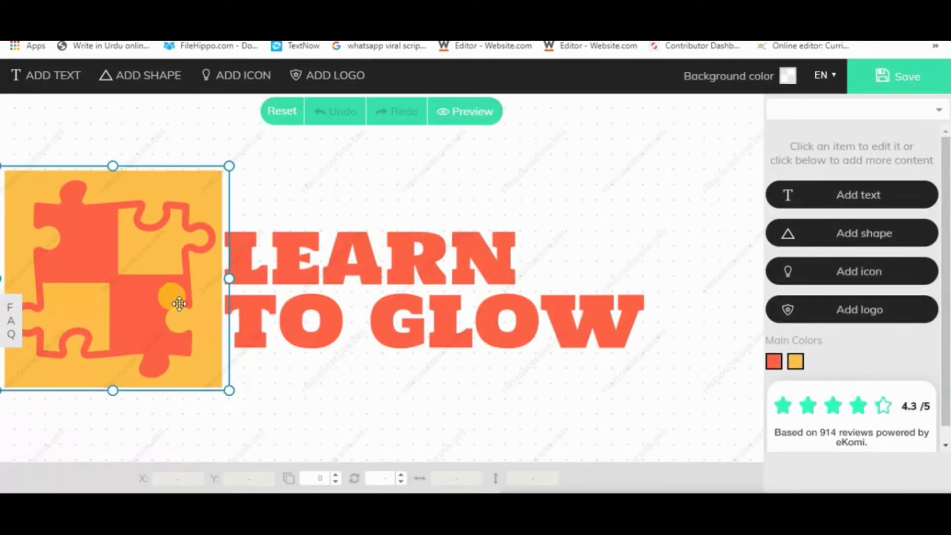
click(639, 311)
click(897, 75)
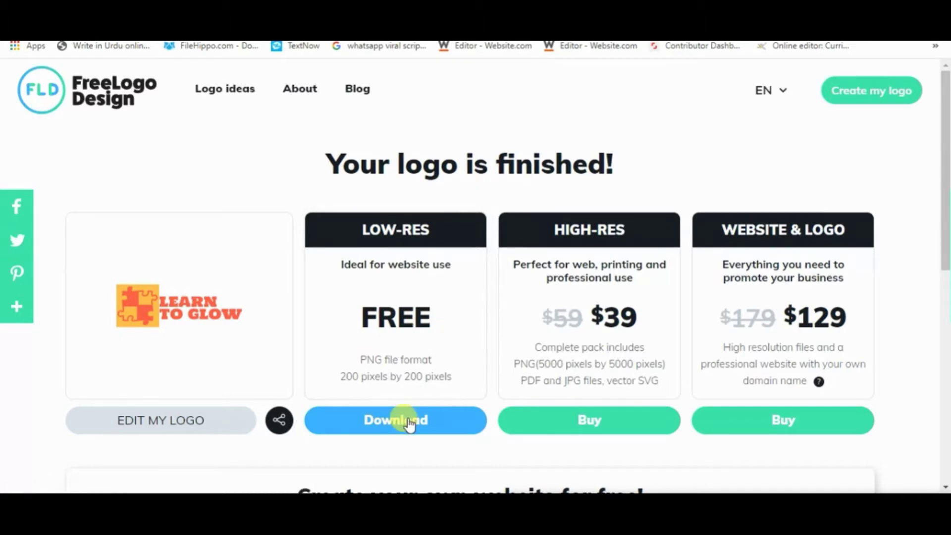
- Request the free low-res PNG, submit a first name and e-mail, and accept the download
click(408, 421)
click(341, 258)
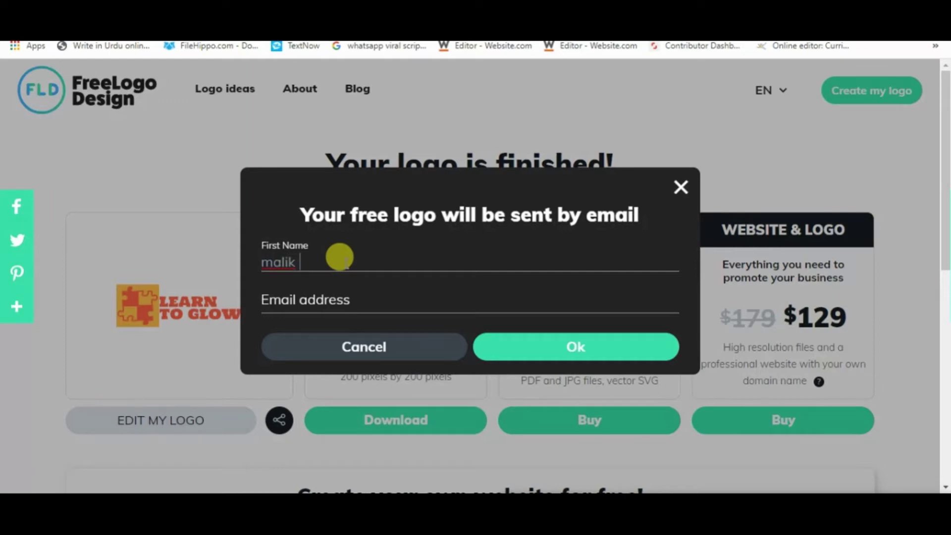
click(348, 297)
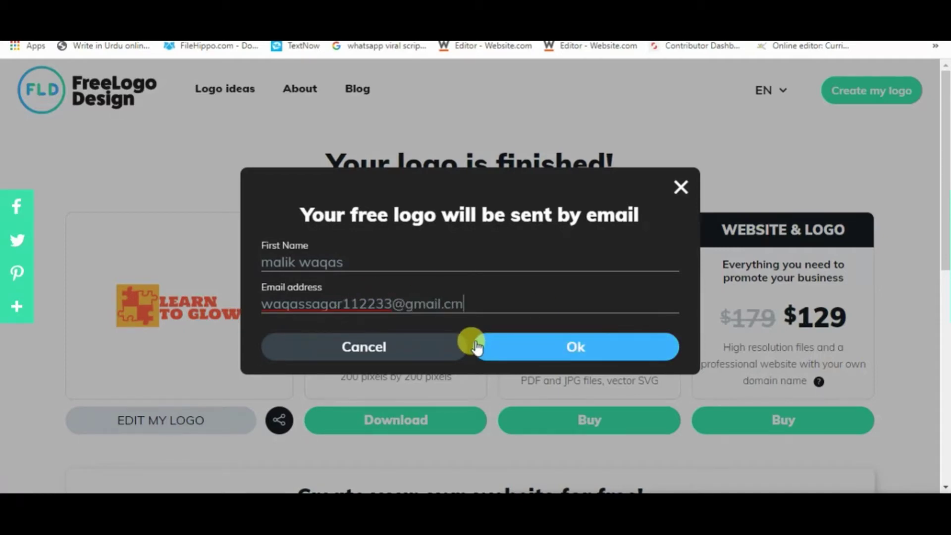
click(562, 354)
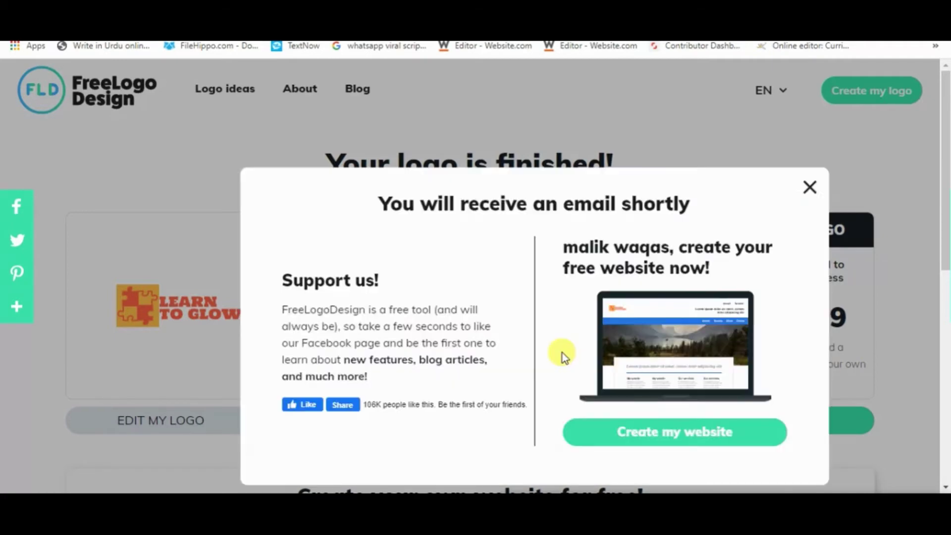
key(alt+q)
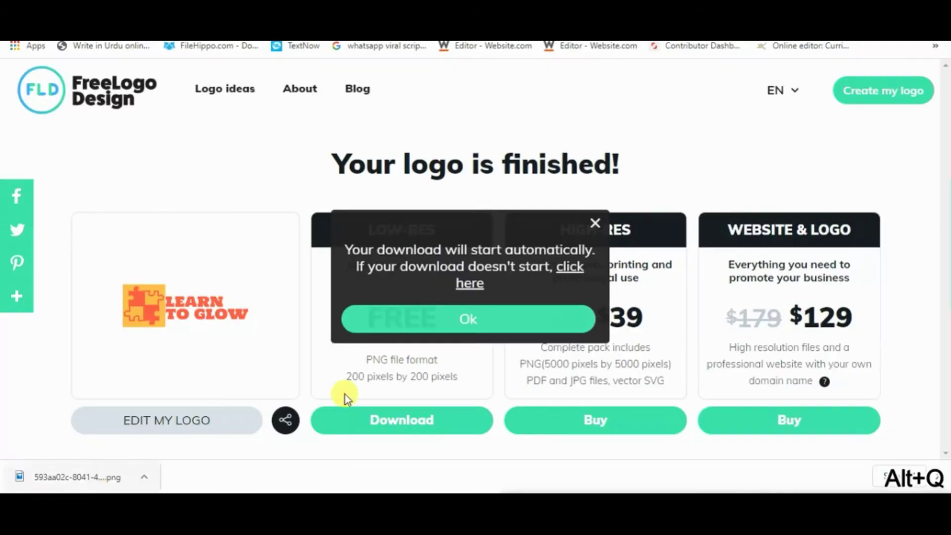
- Complete step 3 as 'after verification its download on your pc or may be in the mail.'
click(438, 500)
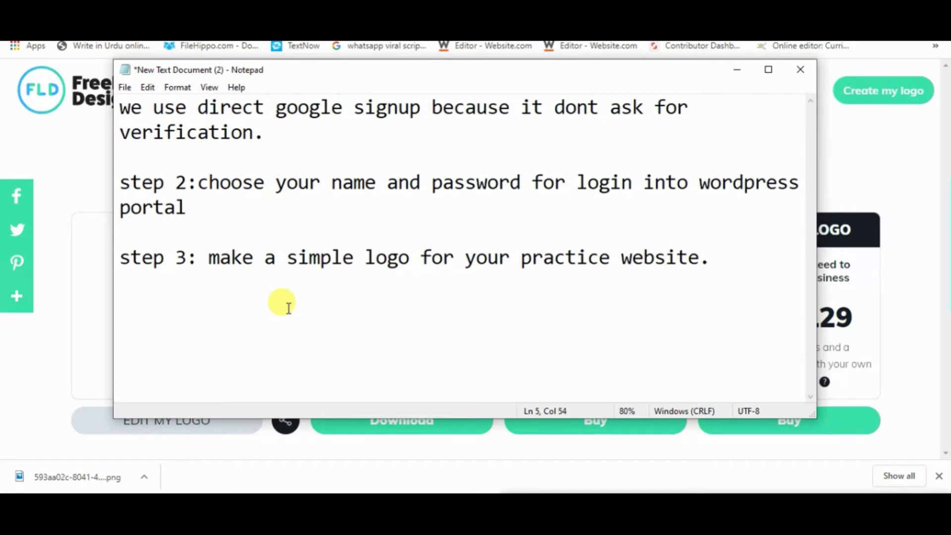
text(after)
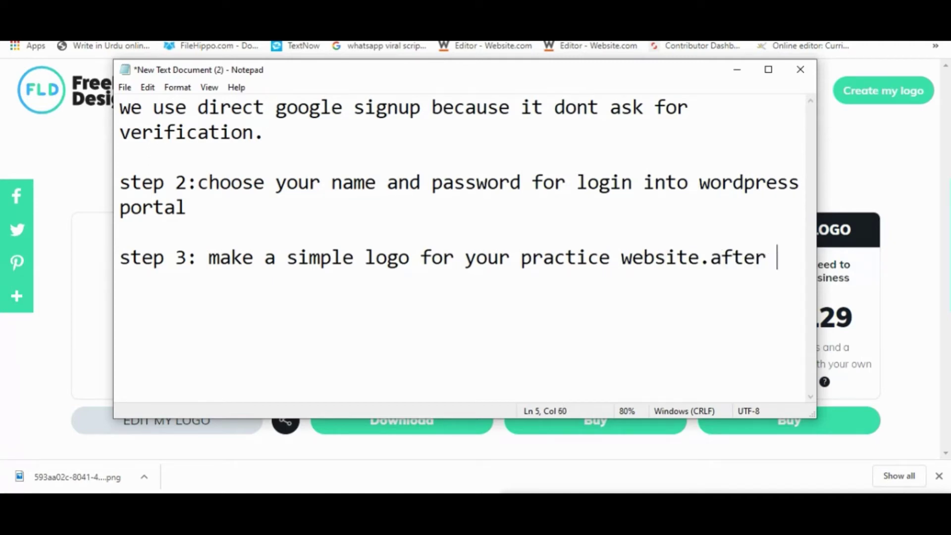
text(erif)
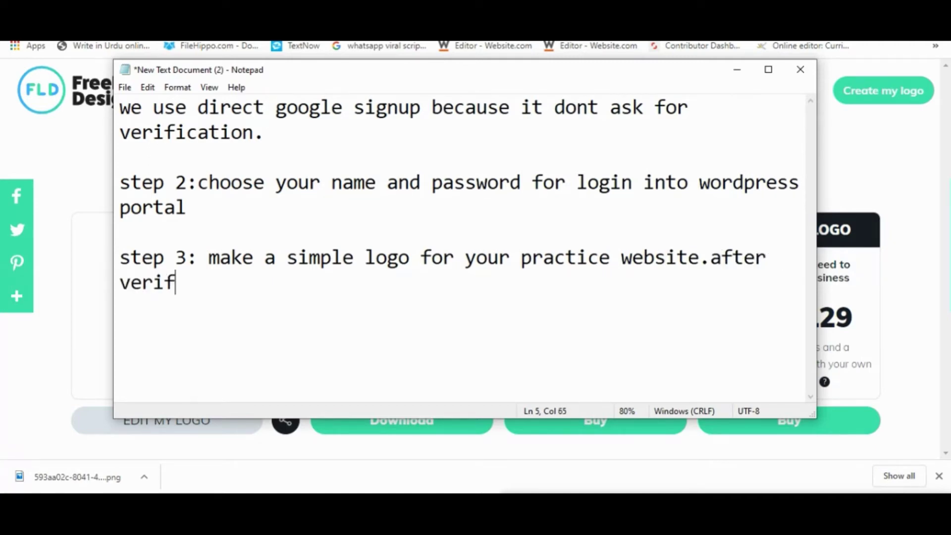
text(ication )
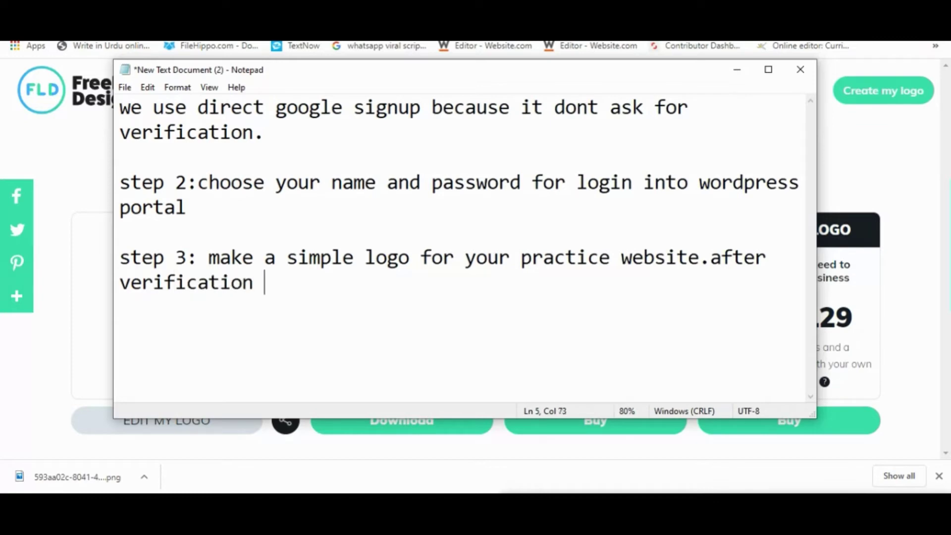
text(its)
text(downlo)
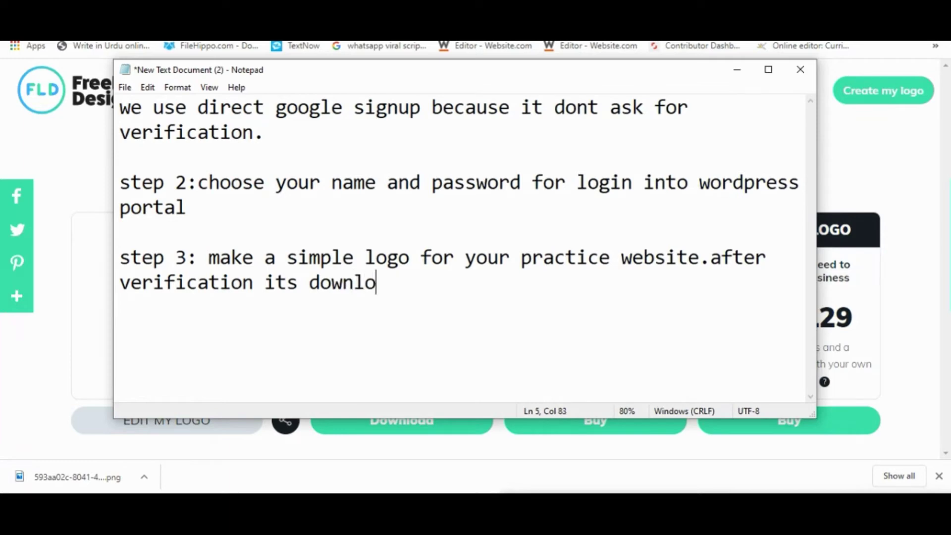
text(ad on your)
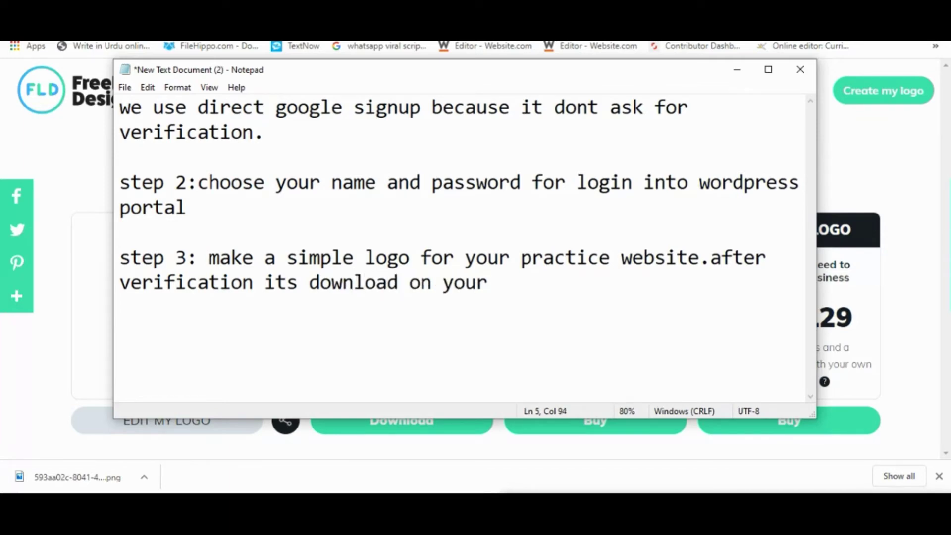
text(laptop)
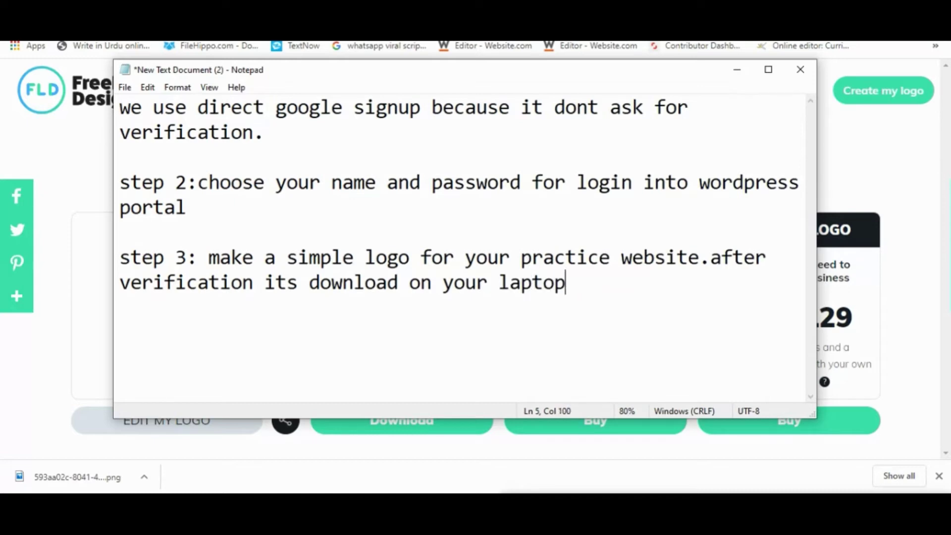
key(BackSpace)
key(BackSpace)
key(BackSpace)
key(BackSpace)
key(BackSpace)
text(pc)
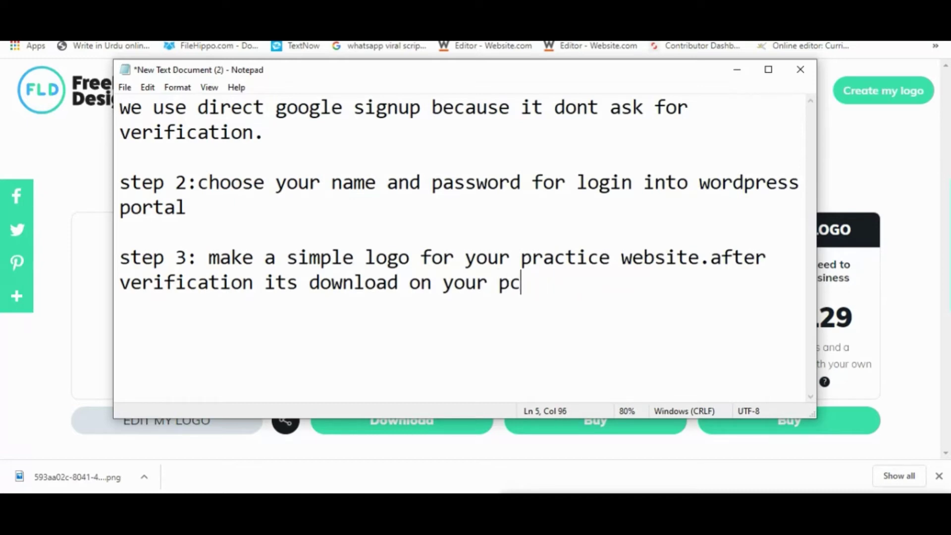
text(or)
text(i)
key(BackSpace)
text(here)
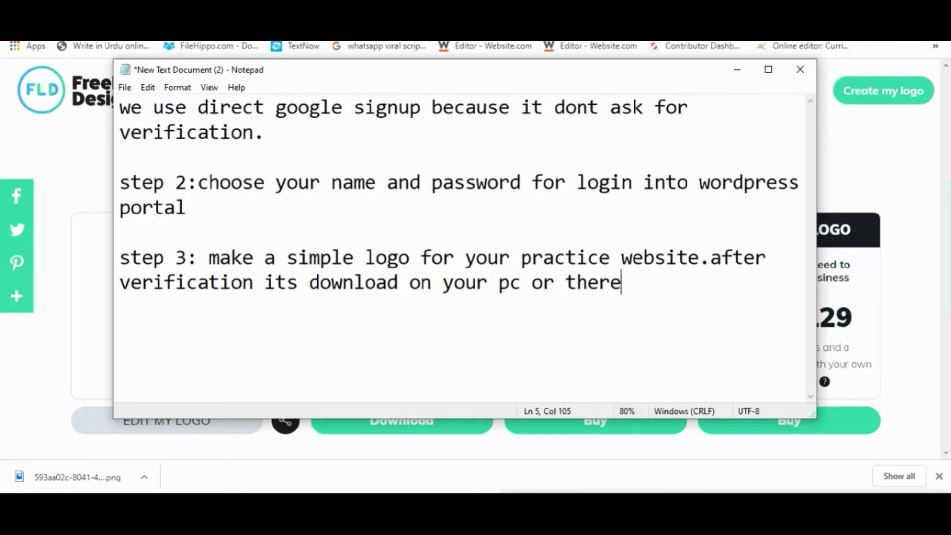
key(BackSpace)
key(BackSpace)
key(BackSpace)
key(BackSpace)
key(BackSpace)
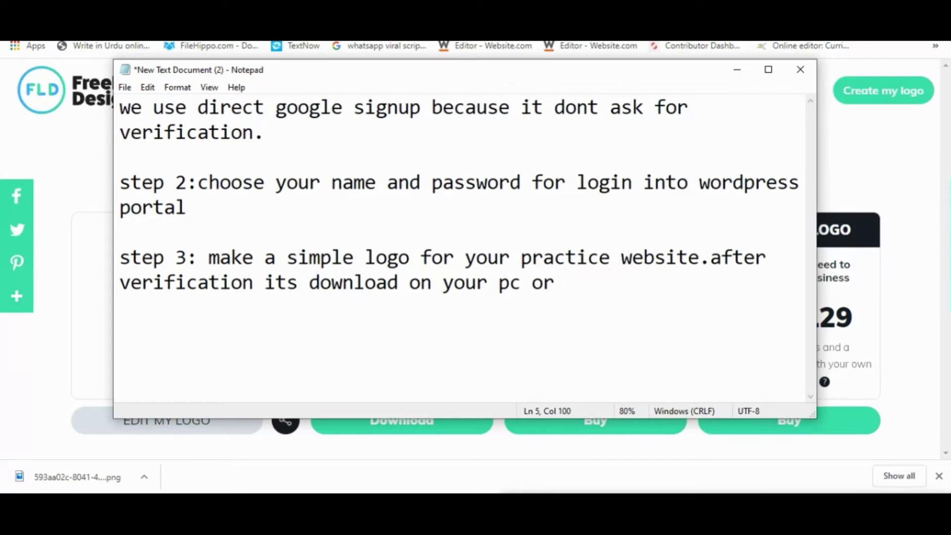
text(in)
key(BackSpace)
key(BackSpace)
text(may)
text( be  in)
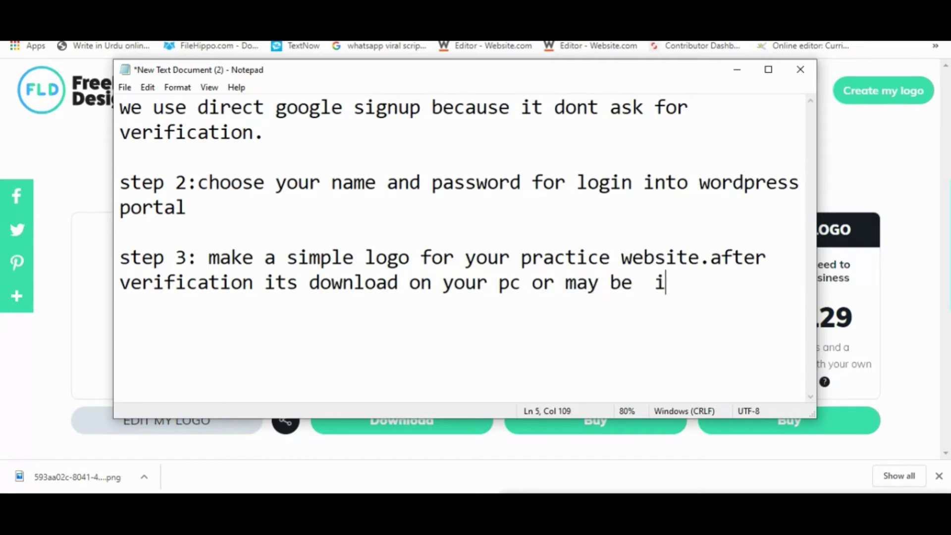
key(BackSpace)
key(BackSpace)
text(in th)
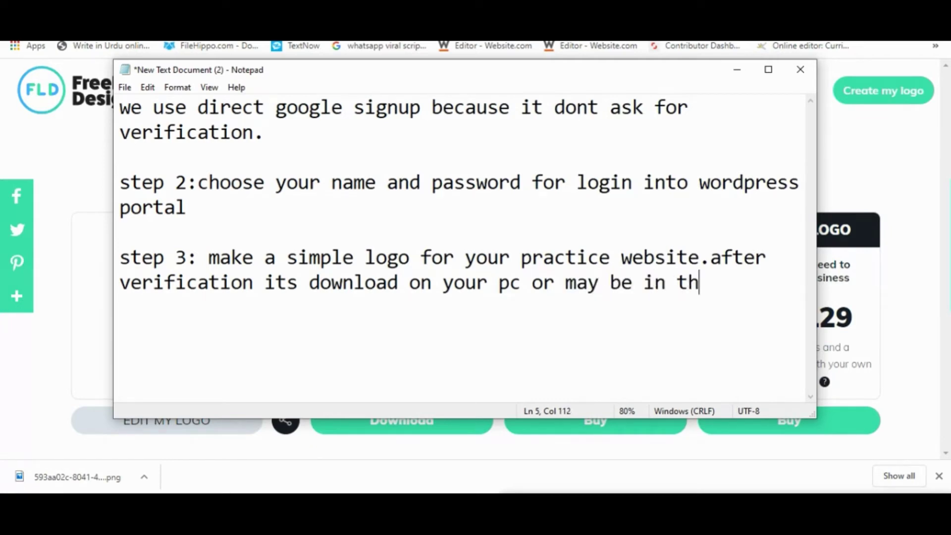
text(e mail)
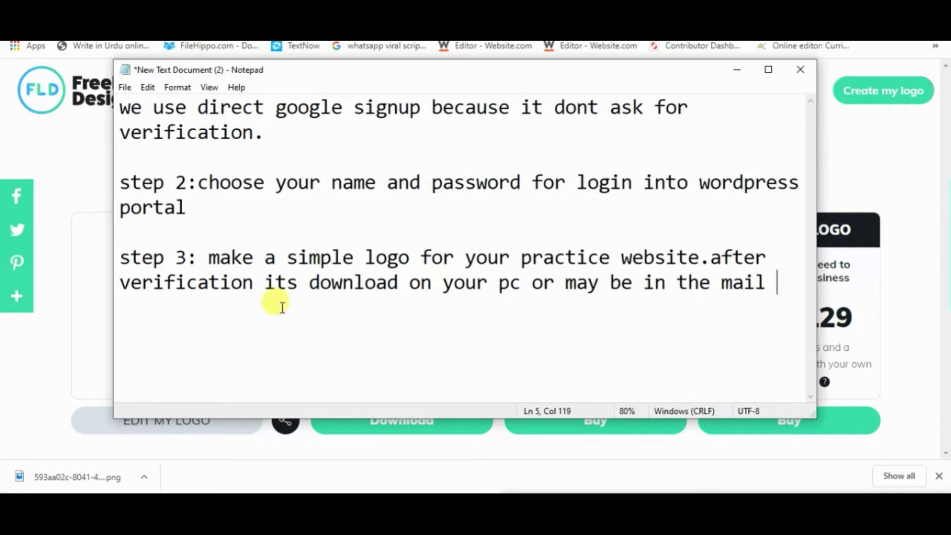
text(.)
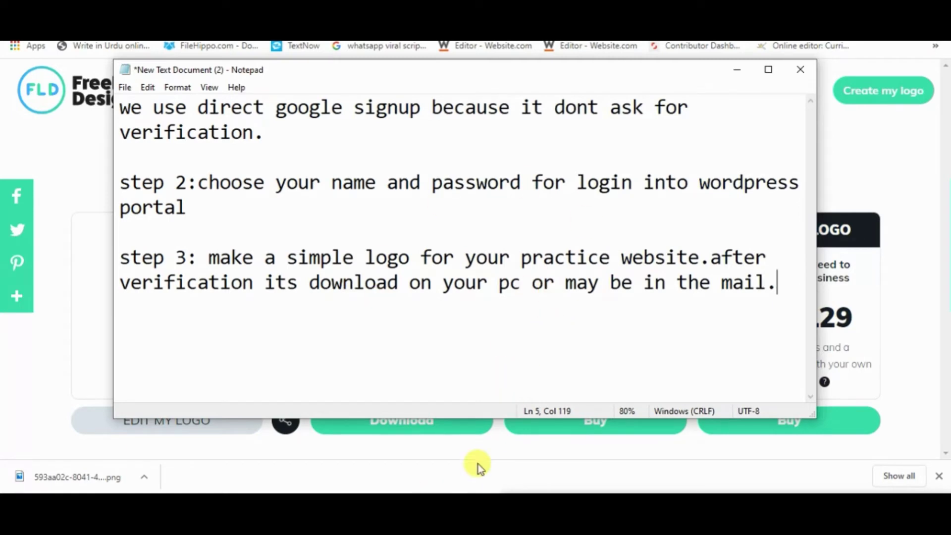
- View the downloaded logo image, then go to the learntoglow site's configuration page
click(426, 515)
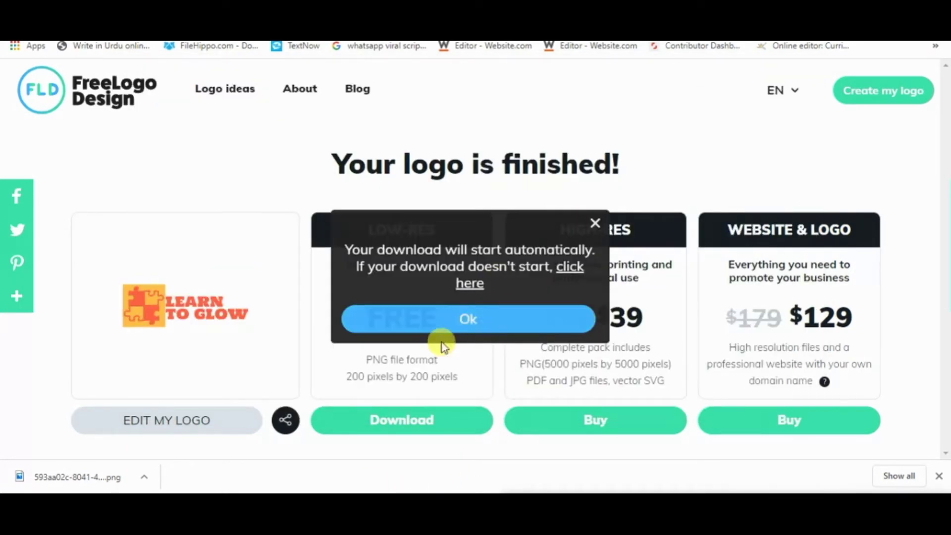
click(117, 477)
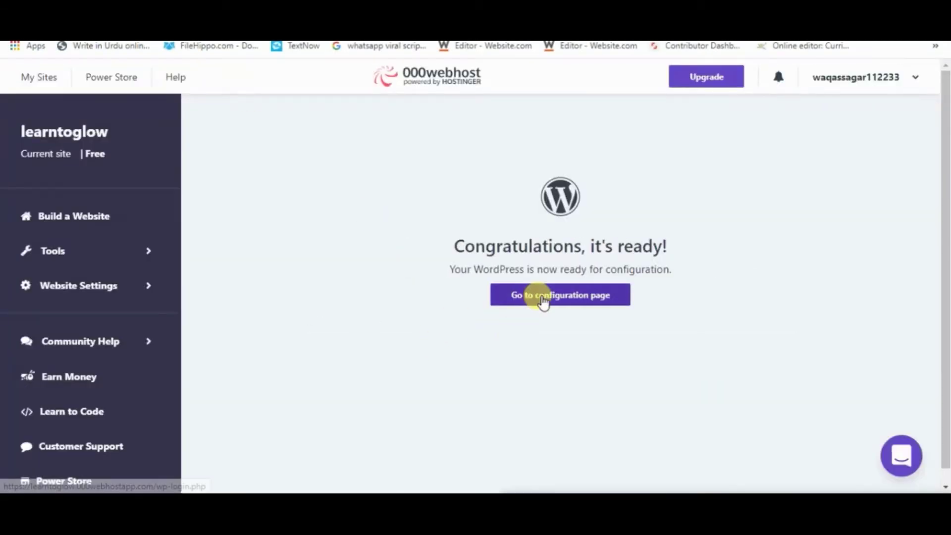
click(543, 300)
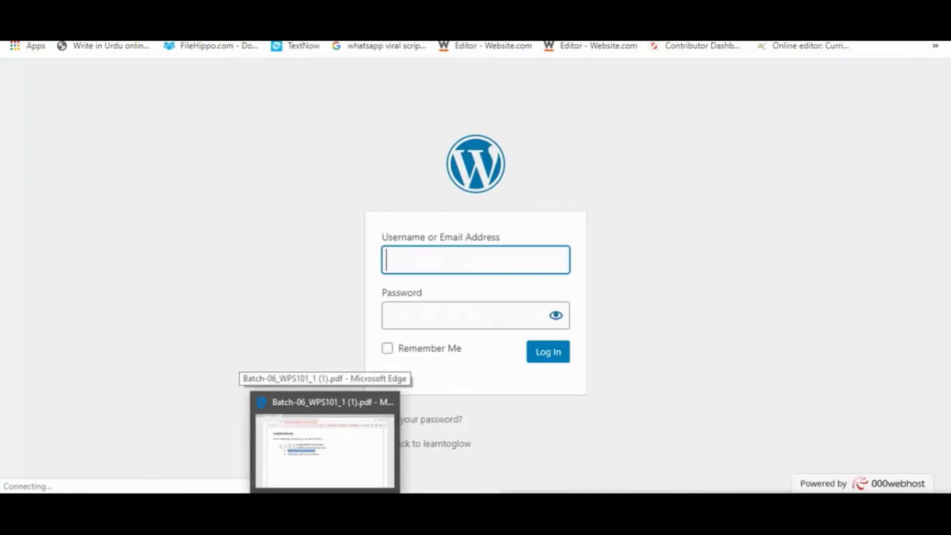
- Highlight the 'Add a logo to your website.' outcome in the assignment PDF
click(325, 445)
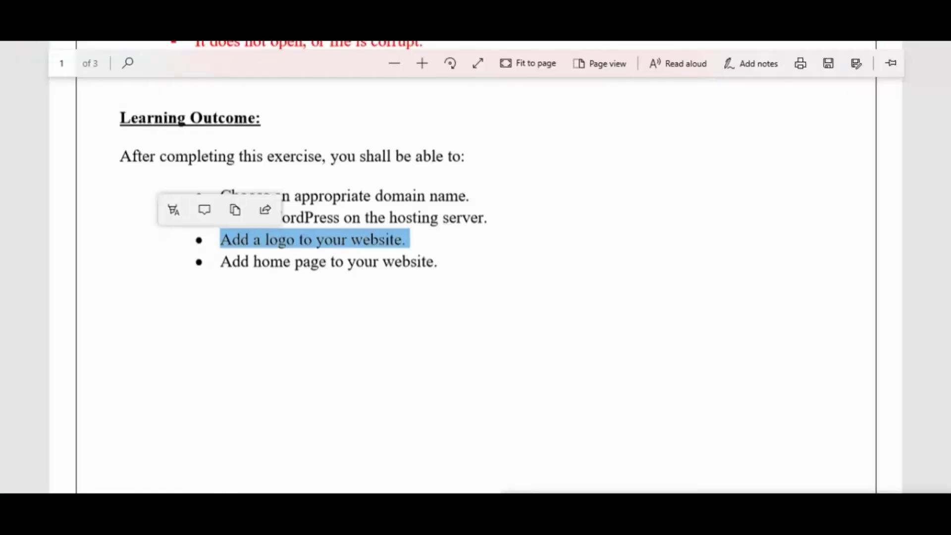
click(432, 244)
drag(428, 246, 220, 239)
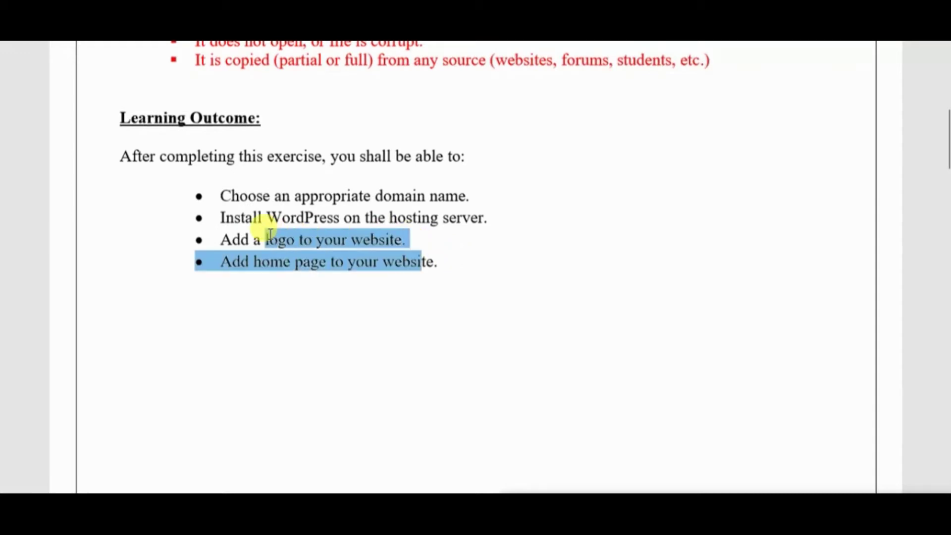
click(430, 244)
drag(407, 240, 215, 236)
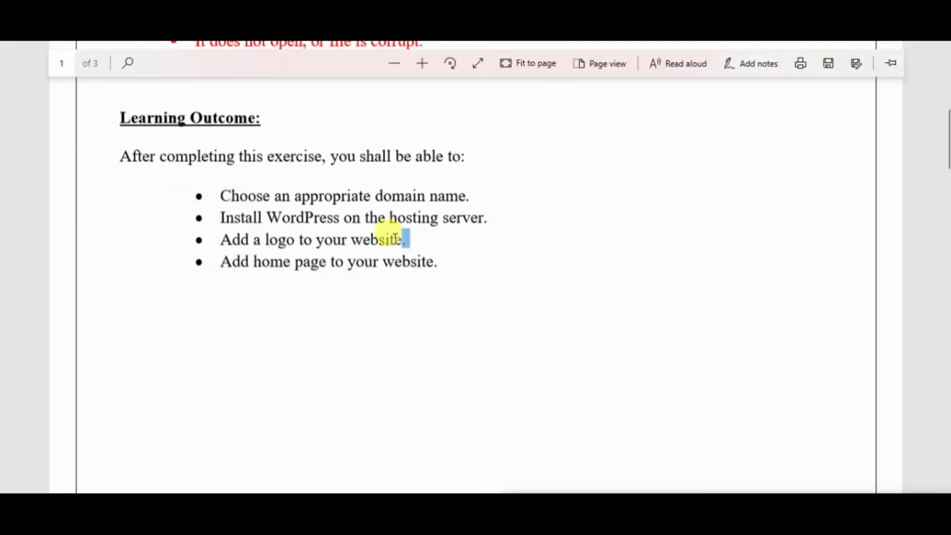
click(575, 357)
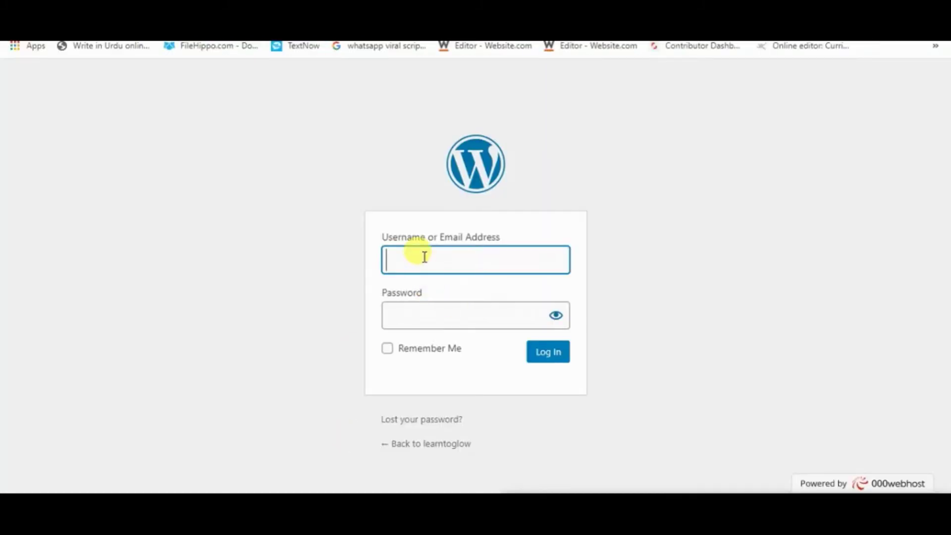
- Log in to the learntoglow WordPress site with its username and password
text(aqas)
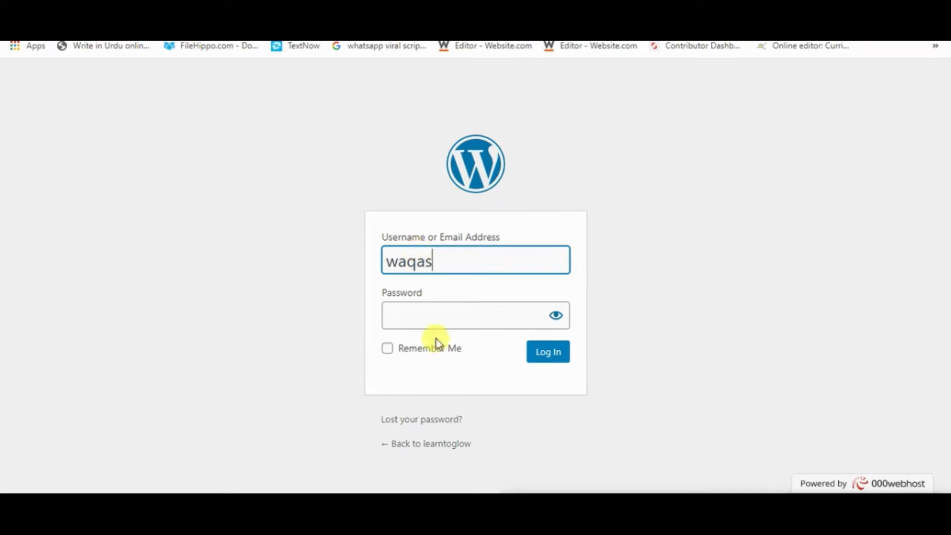
click(432, 313)
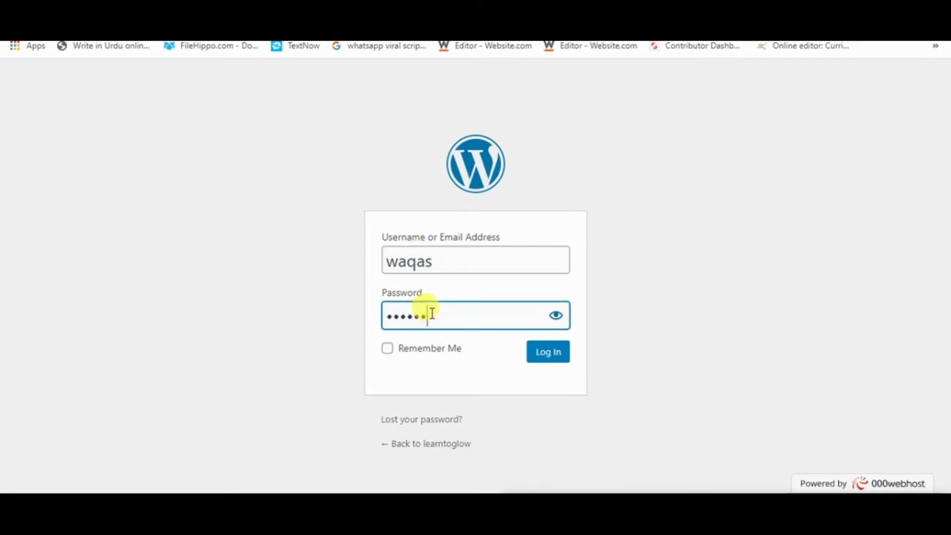
click(556, 356)
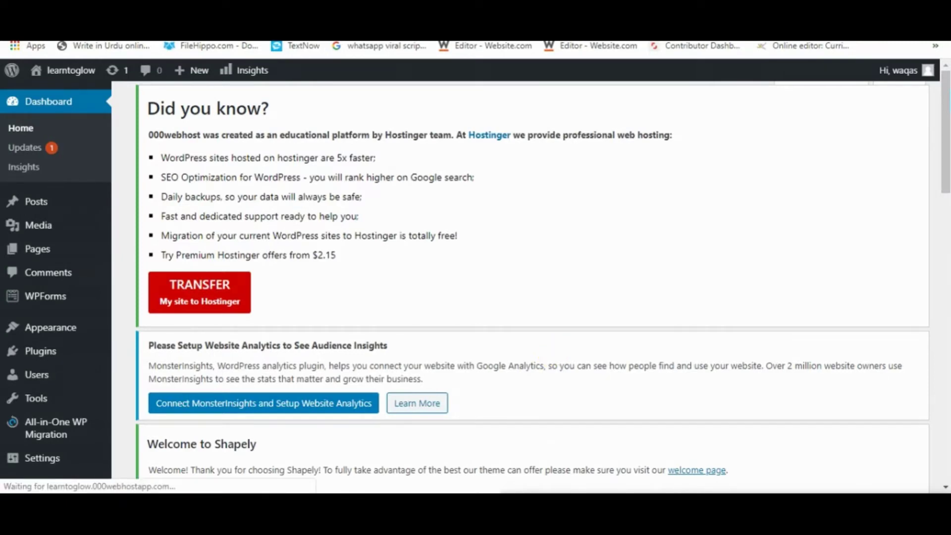
key(alt+Tab)
- Add the line 'yooooohooooo your webisite is redy...' below step 3 in the notes
click(314, 328)
key(Right)
key(Right)
key(Right)
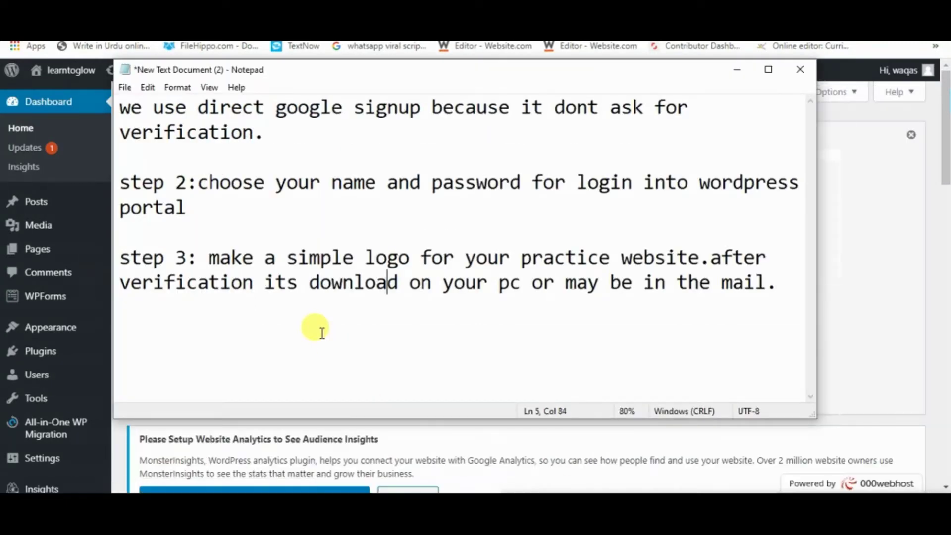
key(Right)
key(Right)
key(Right)
key(Right)
key(Right)
key(Right)
key(Right)
key(Return)
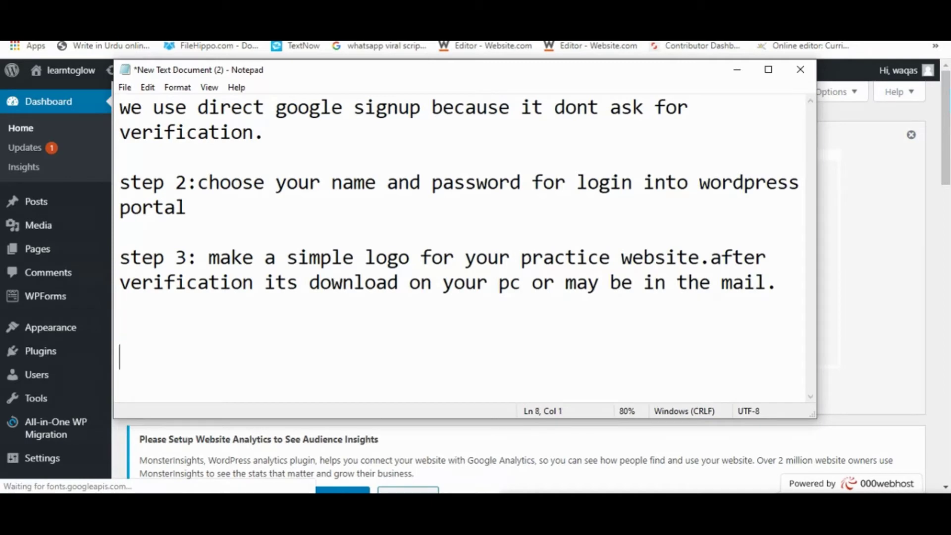
text(yooo)
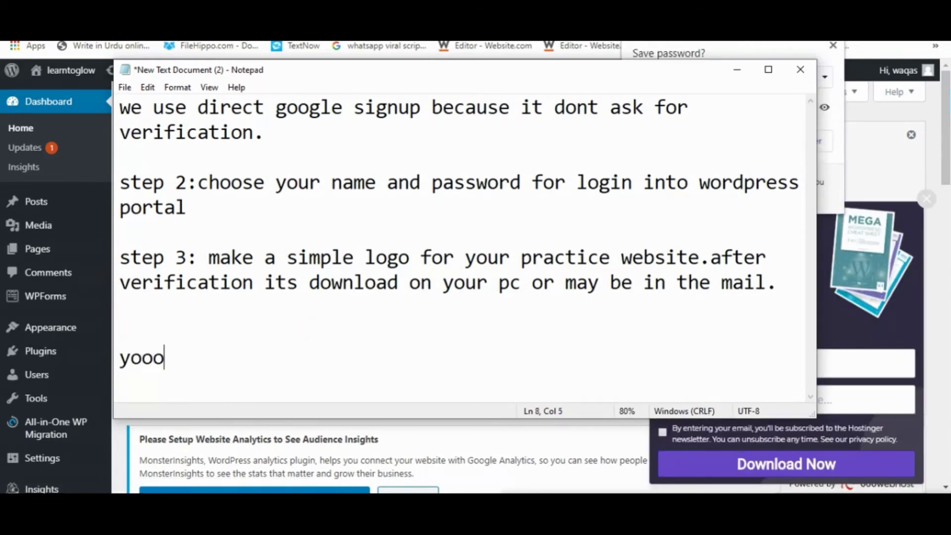
text(oohooooo )
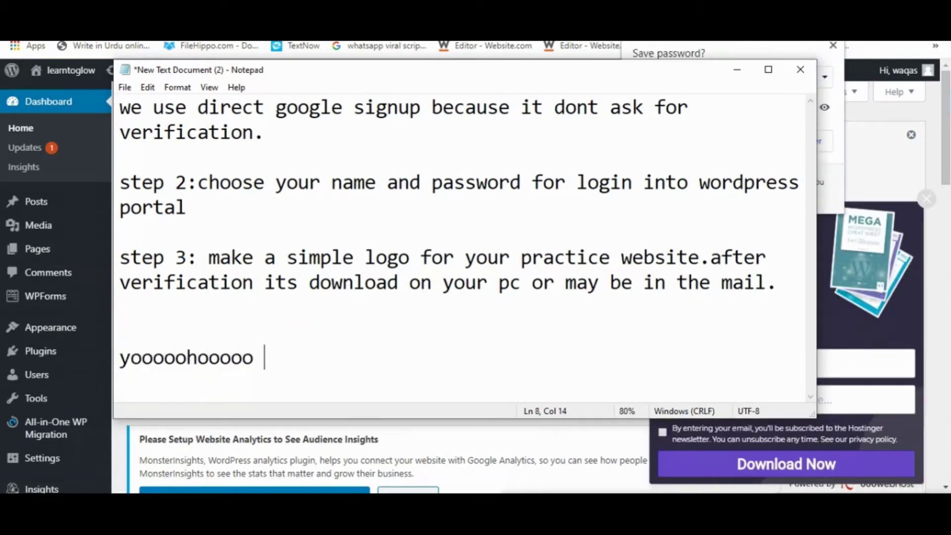
text(your )
text(webi)
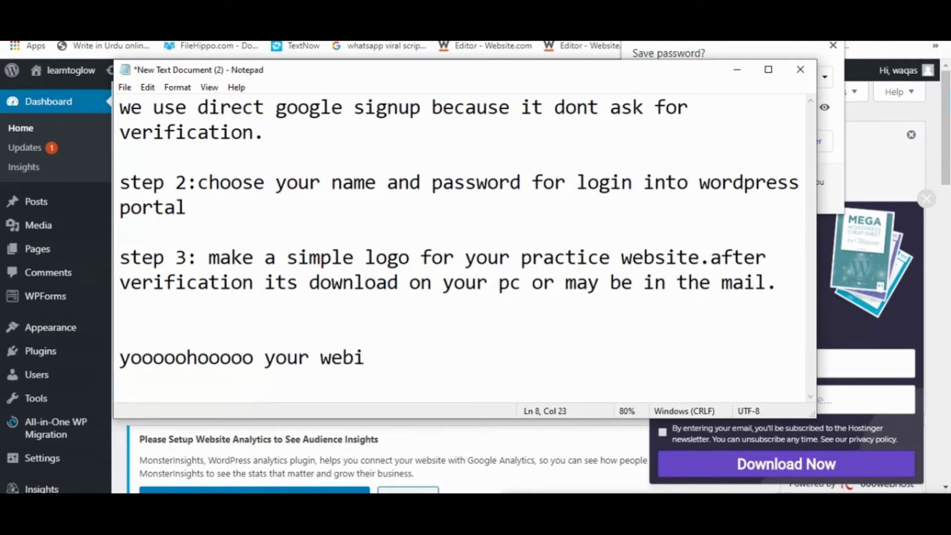
text(site )
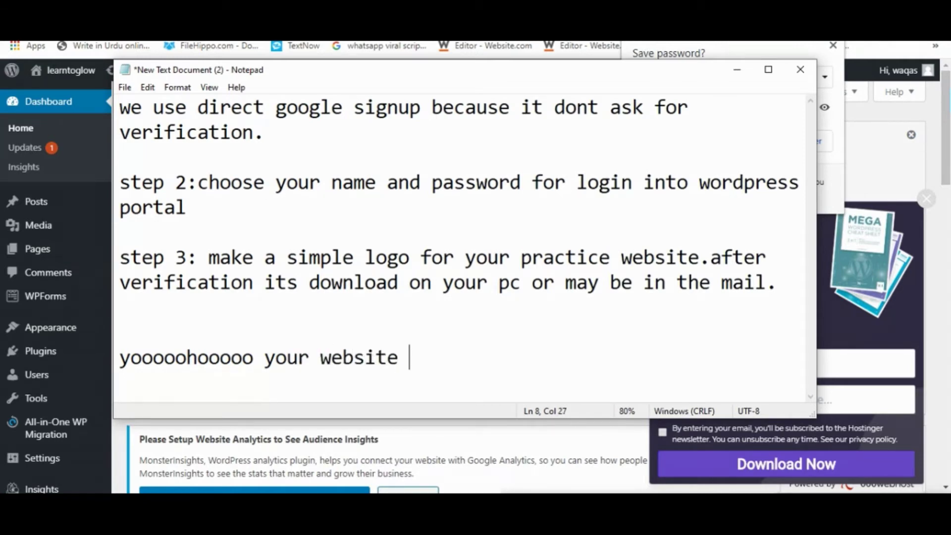
text(is rea)
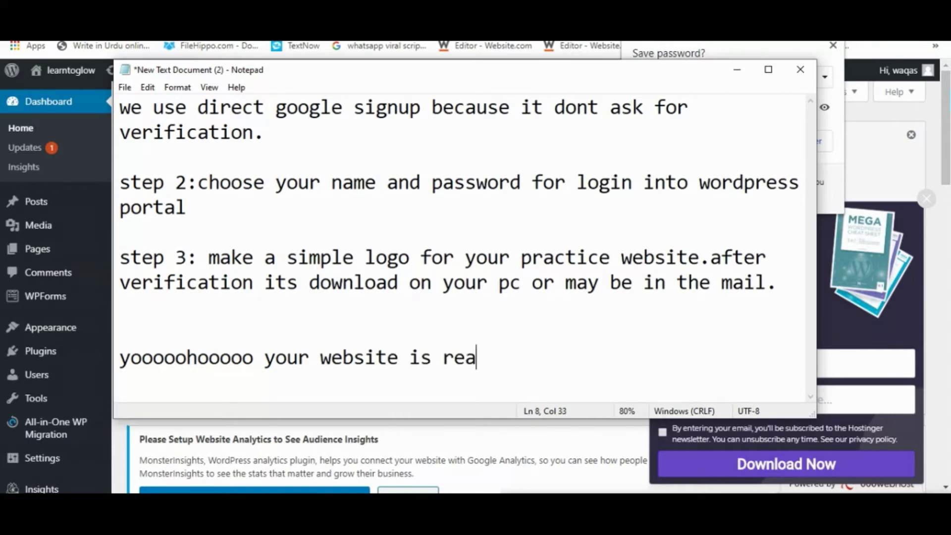
text(dy...)
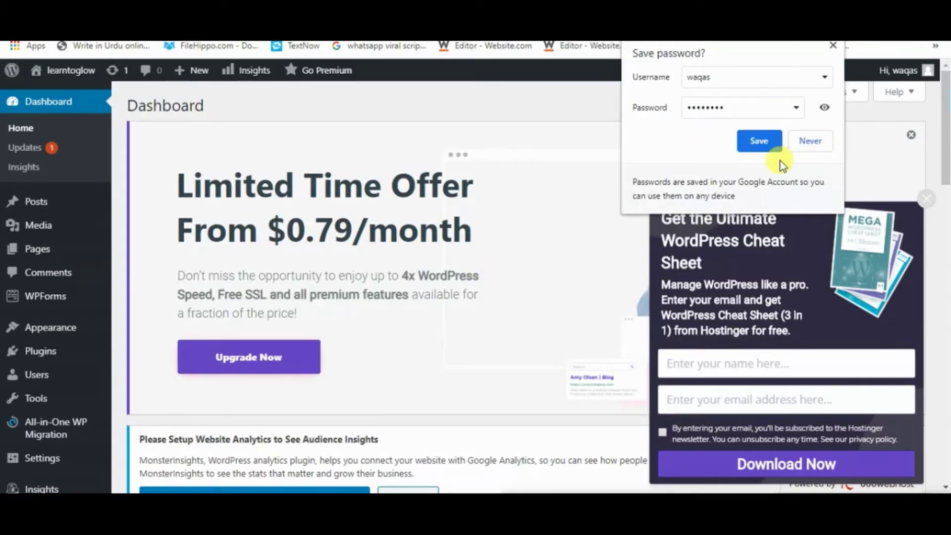
- Save the login password, close the cheat-sheet popup, and recheck the PDF's logo outcome
click(758, 143)
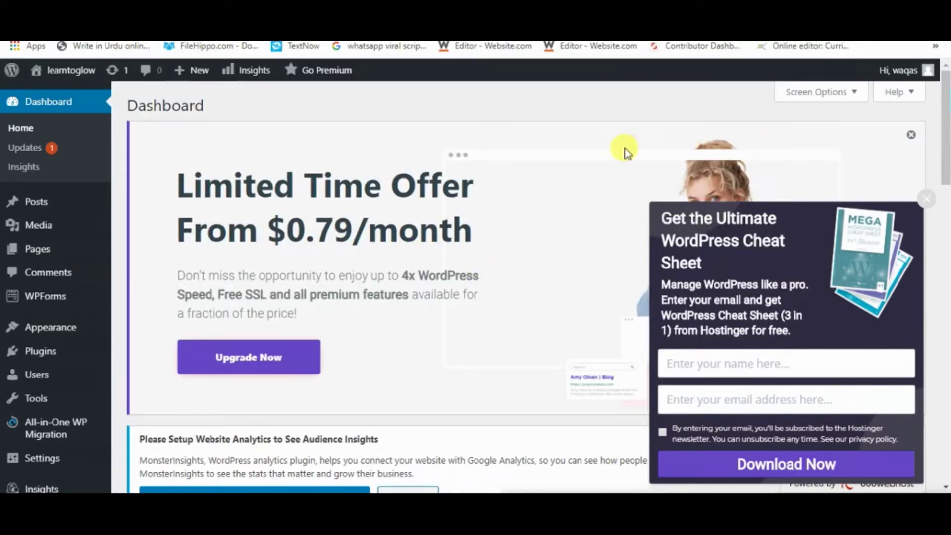
click(922, 199)
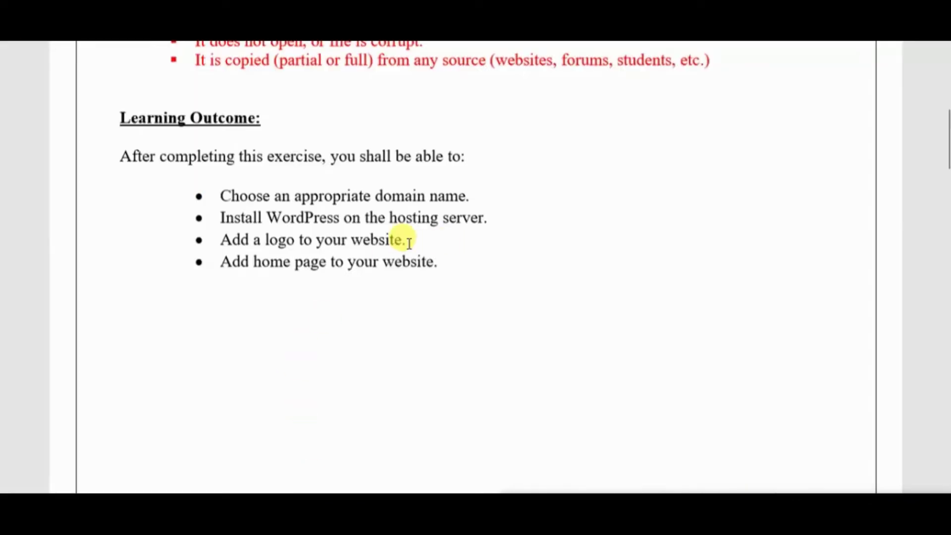
drag(409, 243, 220, 239)
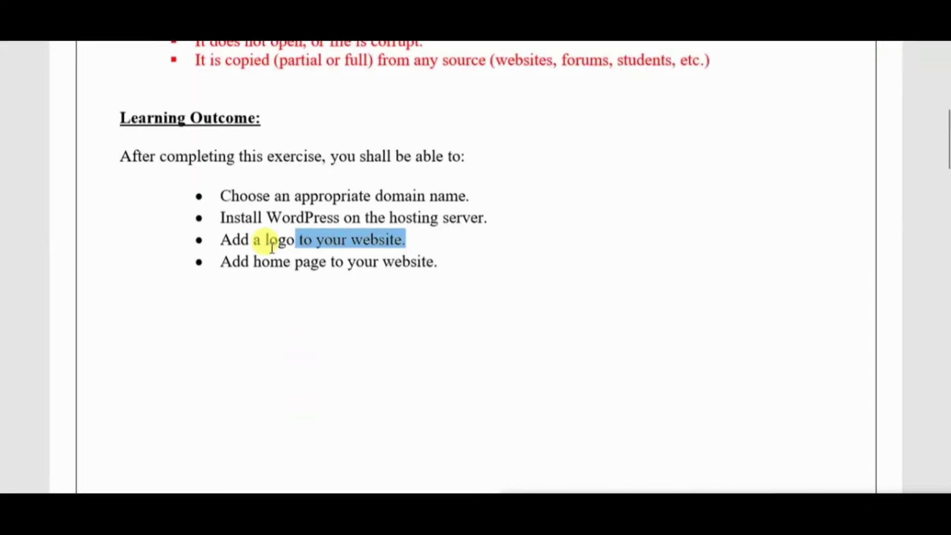
click(422, 377)
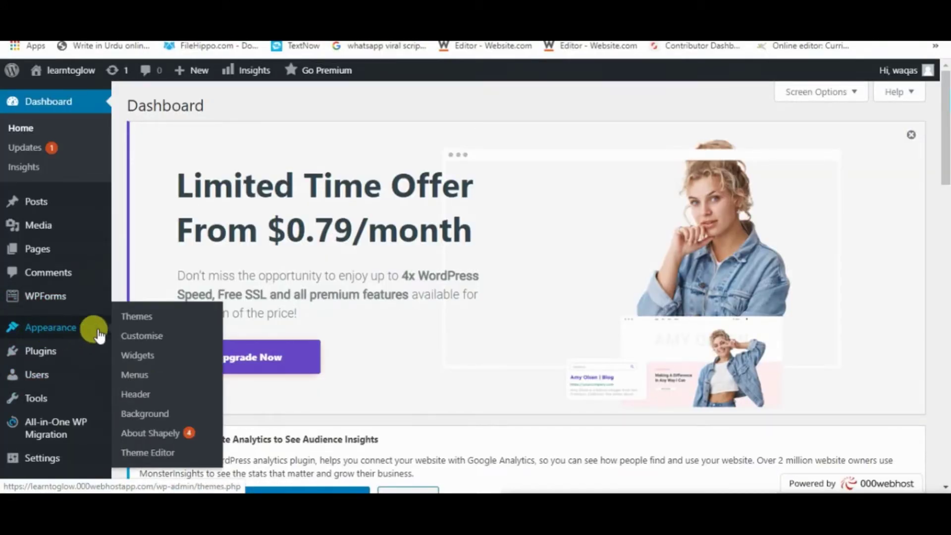
mouse_move(49, 327)
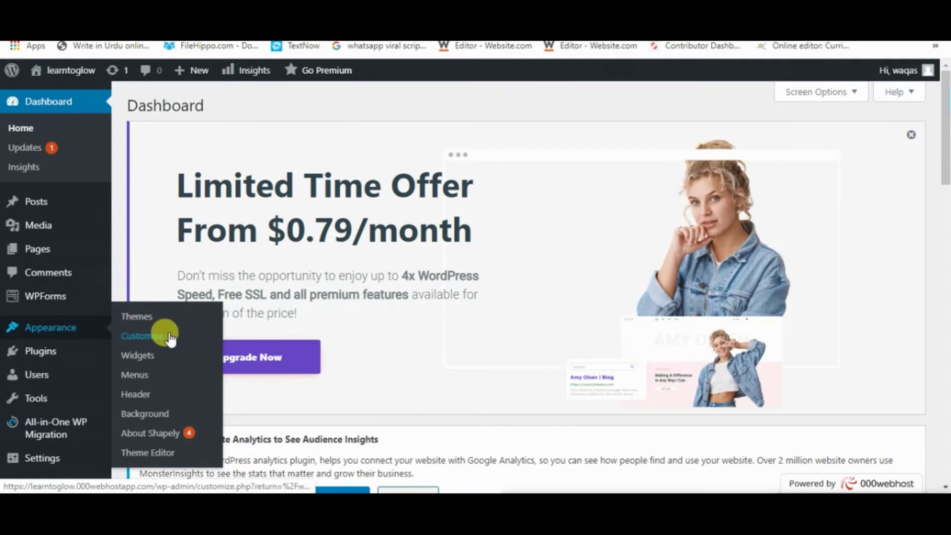
- Go to Customizer > Theme Options > Site Identity and start selecting a logo image
click(148, 341)
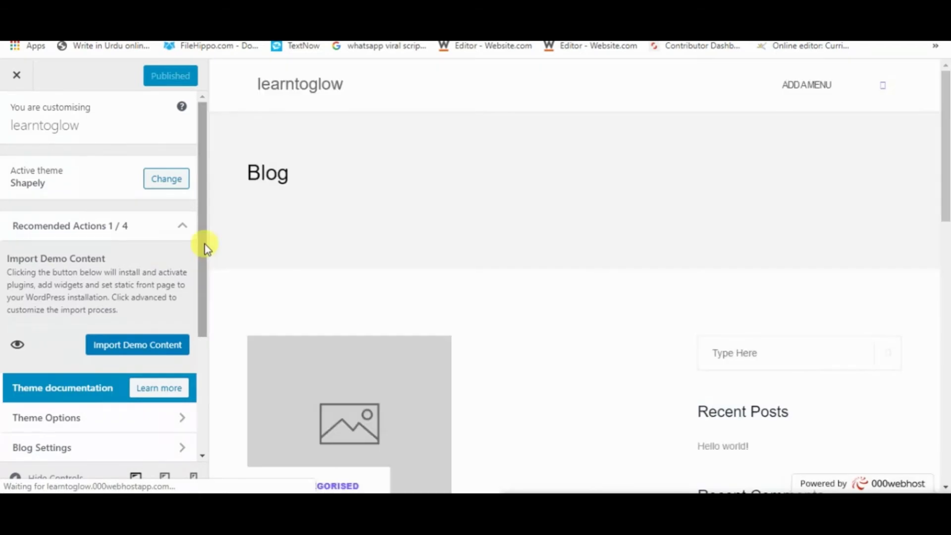
scroll(192, 350, down, 3)
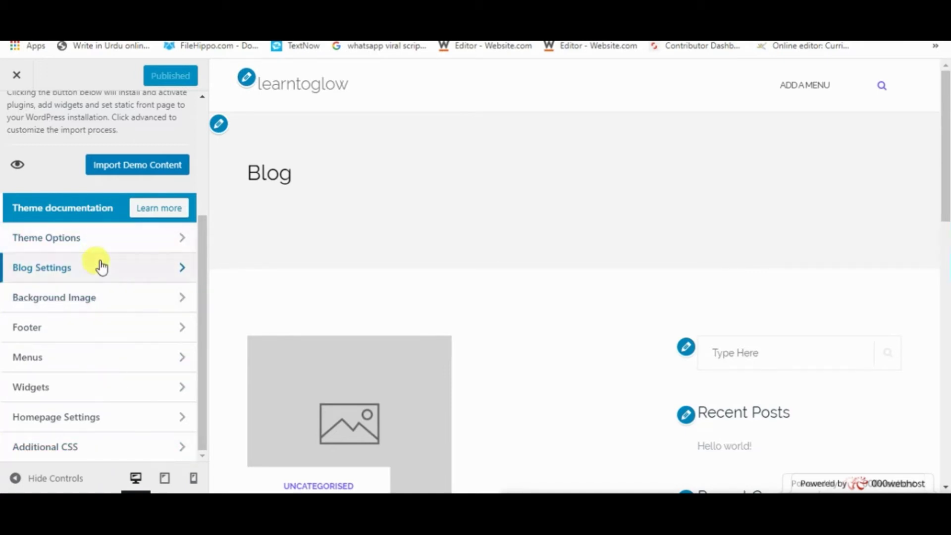
click(98, 241)
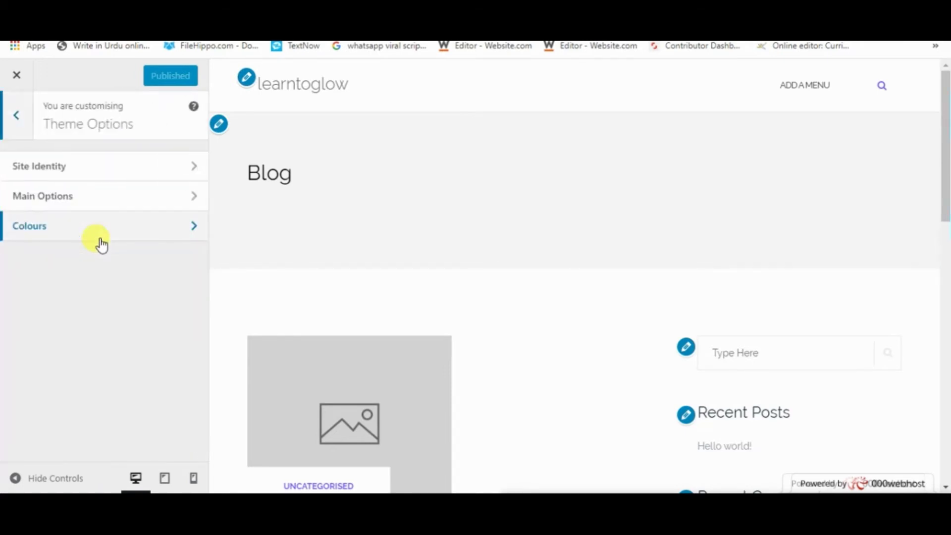
click(81, 165)
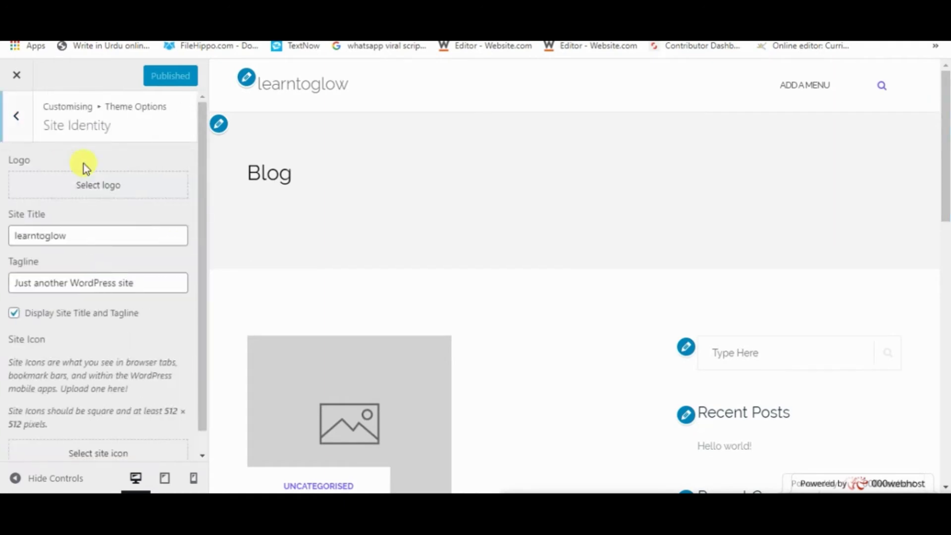
click(8, 121)
click(9, 122)
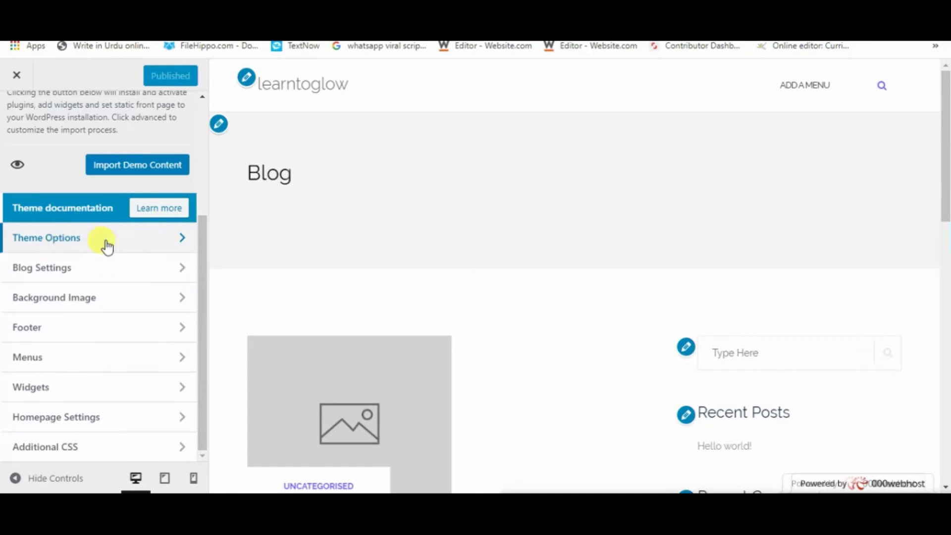
click(182, 245)
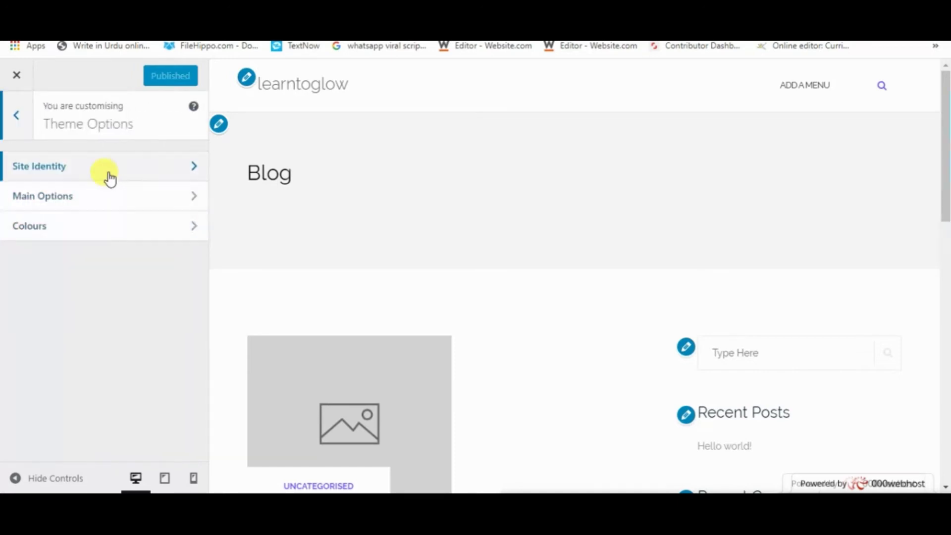
click(110, 178)
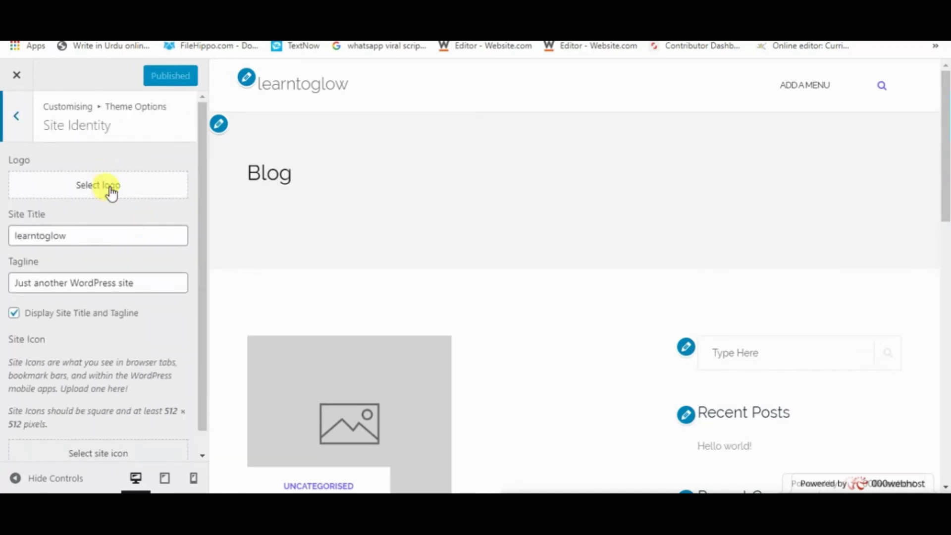
click(111, 187)
- Upload the Learn to Glow PNG from Downloads as the site logo, cropped slightly taller
click(499, 305)
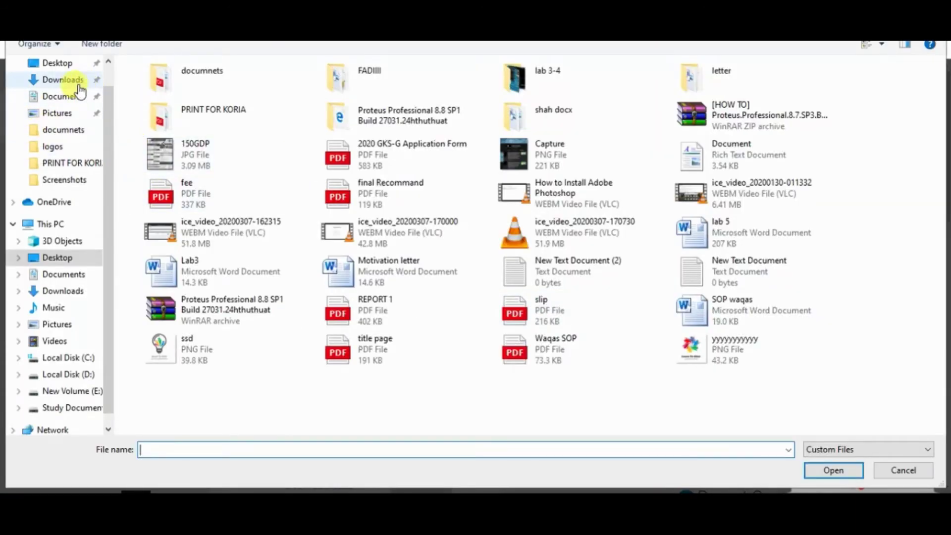
click(76, 85)
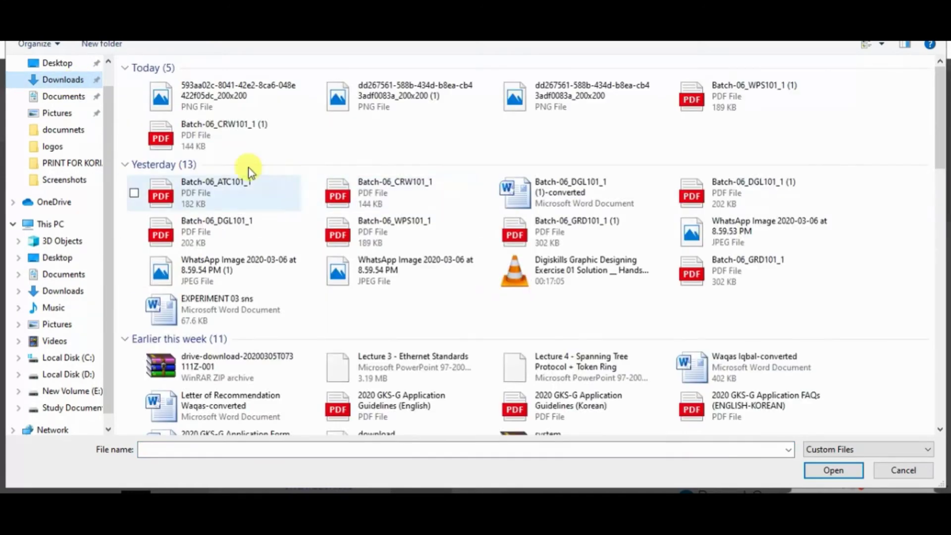
click(221, 94)
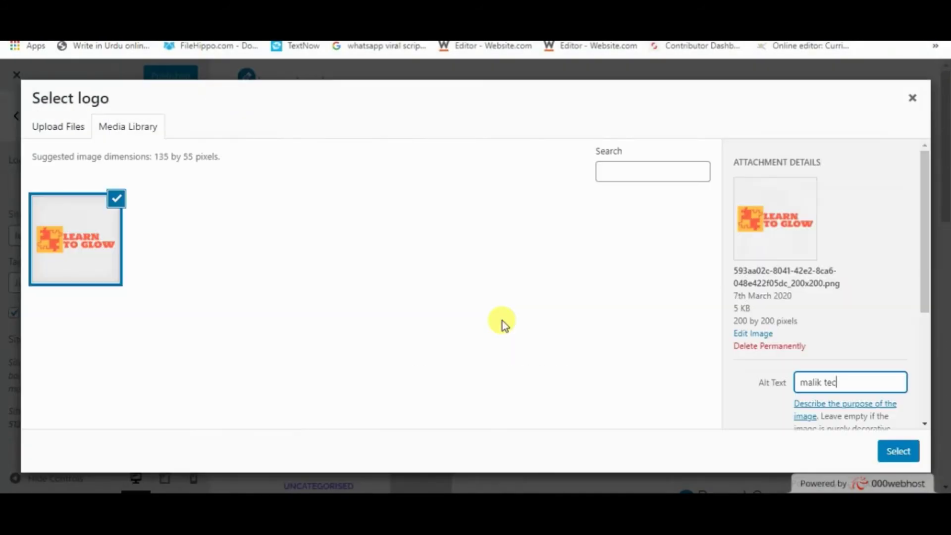
click(889, 452)
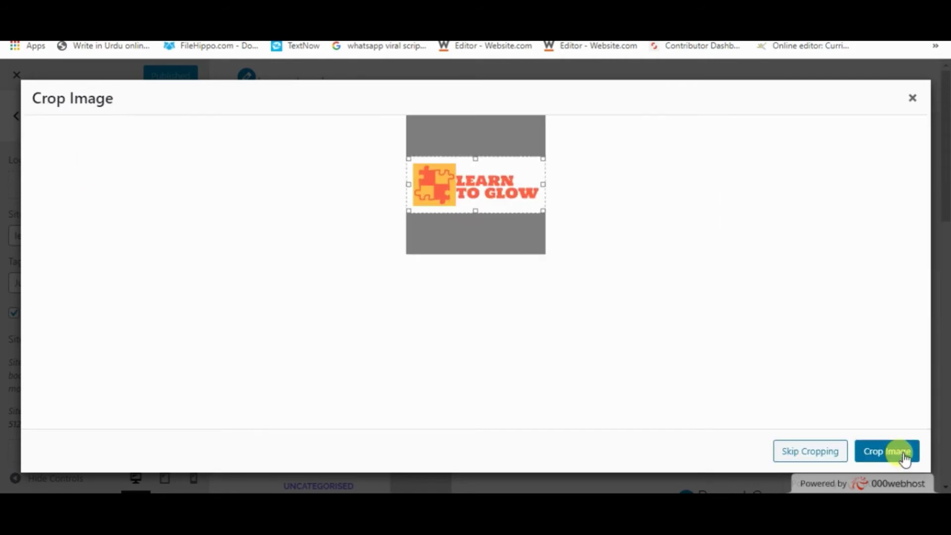
mouse_move(475, 158)
mouse_down()
mouse_move(475, 130)
mouse_move(475, 142)
mouse_up()
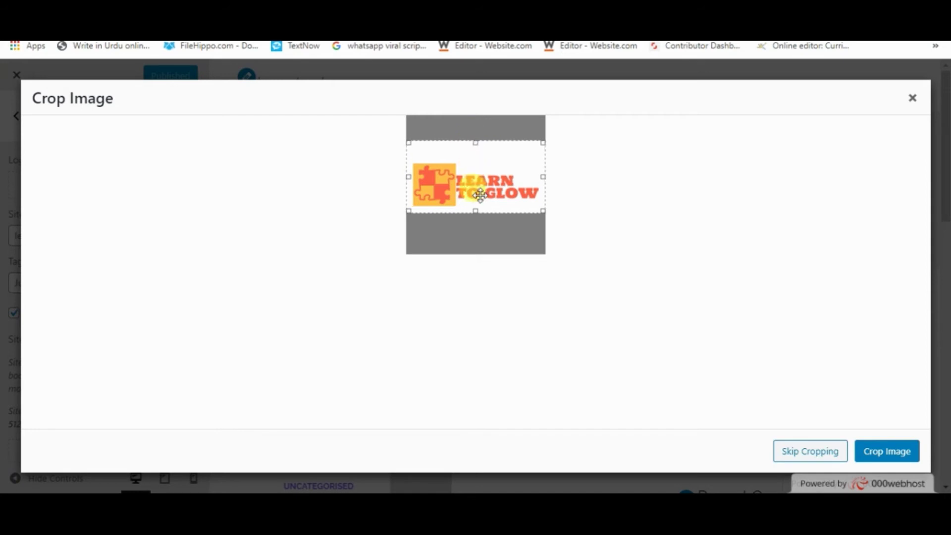
drag(476, 211, 477, 226)
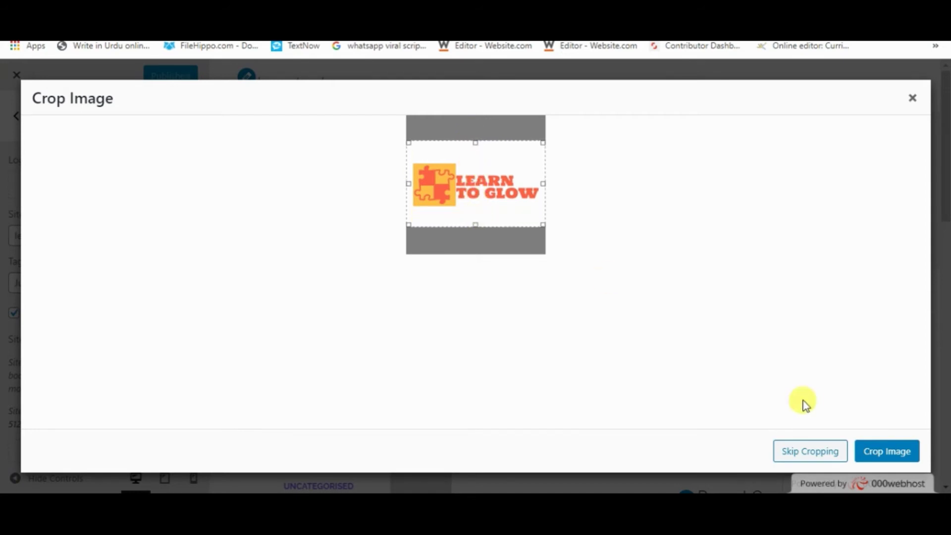
click(874, 452)
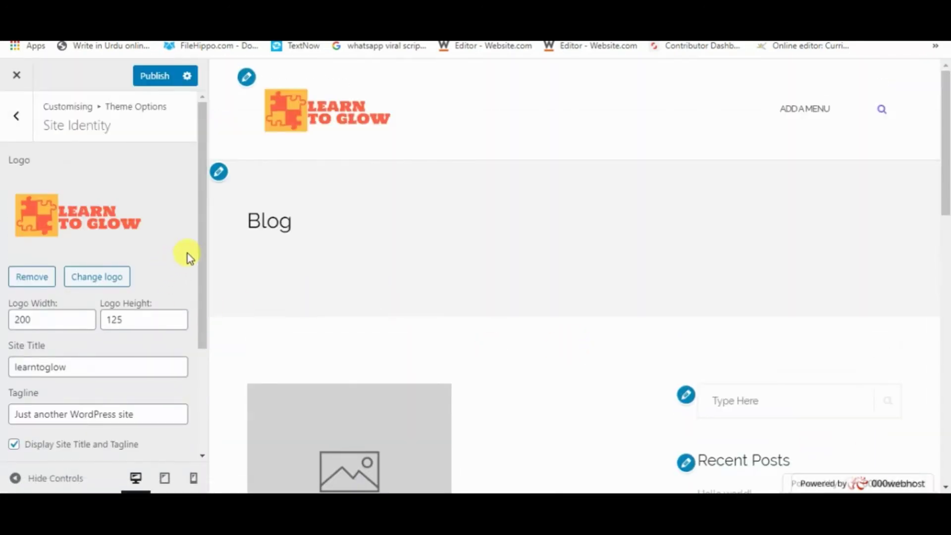
- Publish the Site Identity changes so the Learn to Glow logo goes live
mouse_move(203, 257)
mouse_down()
mouse_move(200, 364)
mouse_move(197, 328)
mouse_up()
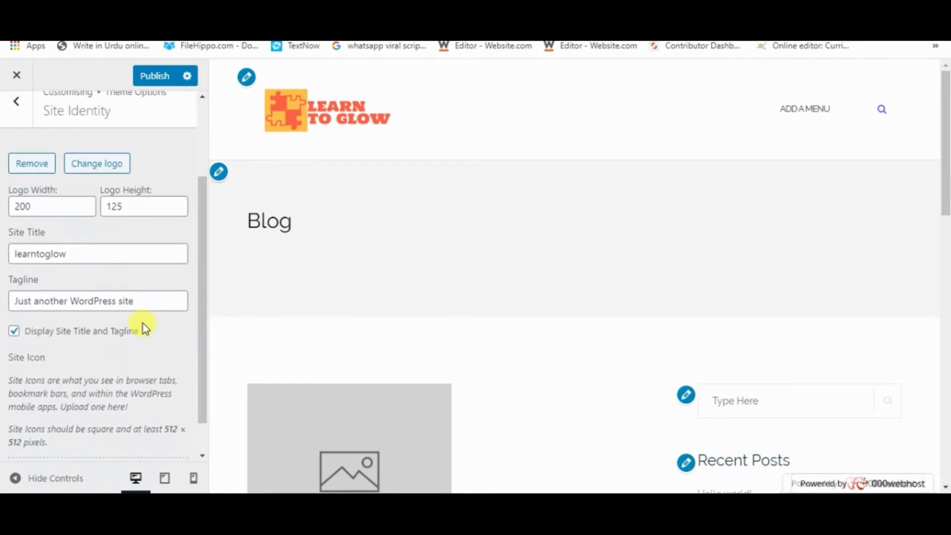
click(140, 301)
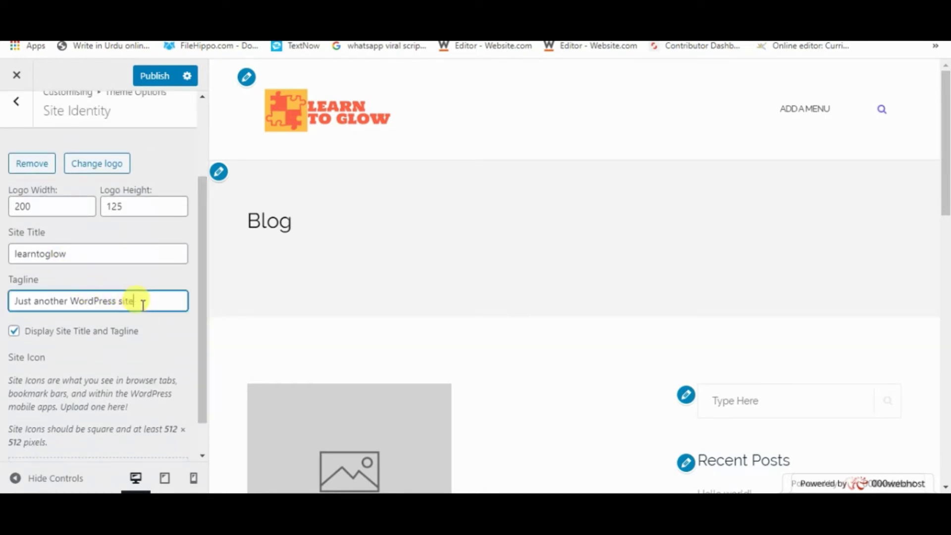
mouse_move(199, 267)
mouse_down()
mouse_move(199, 334)
mouse_move(212, 168)
mouse_up()
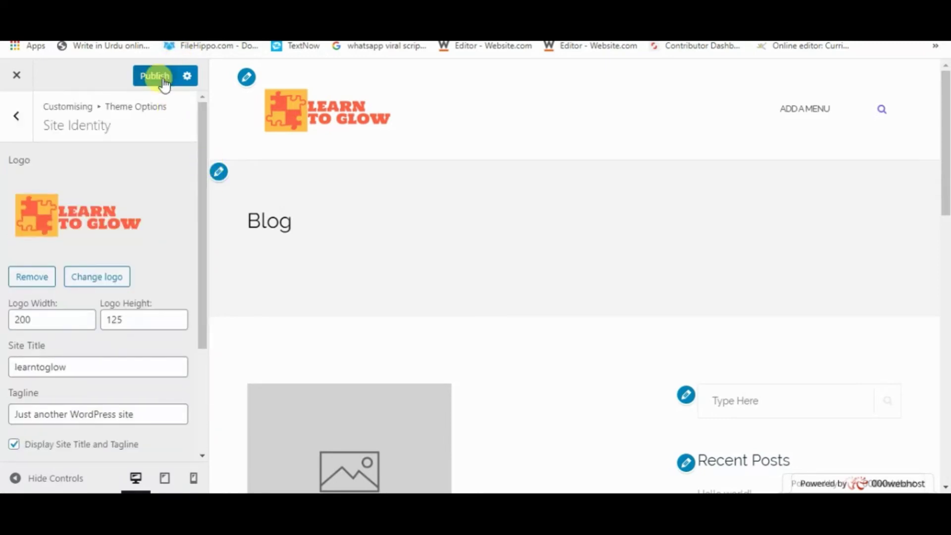
click(156, 76)
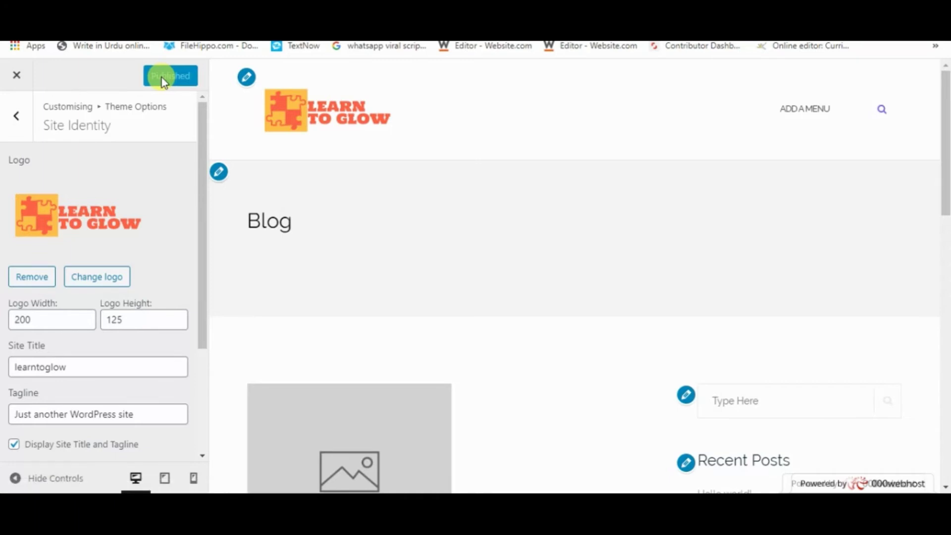
drag(422, 132, 297, 118)
- Add 'your logo is on your website' in Notepad below the 'website is ready' line
click(391, 148)
click(422, 488)
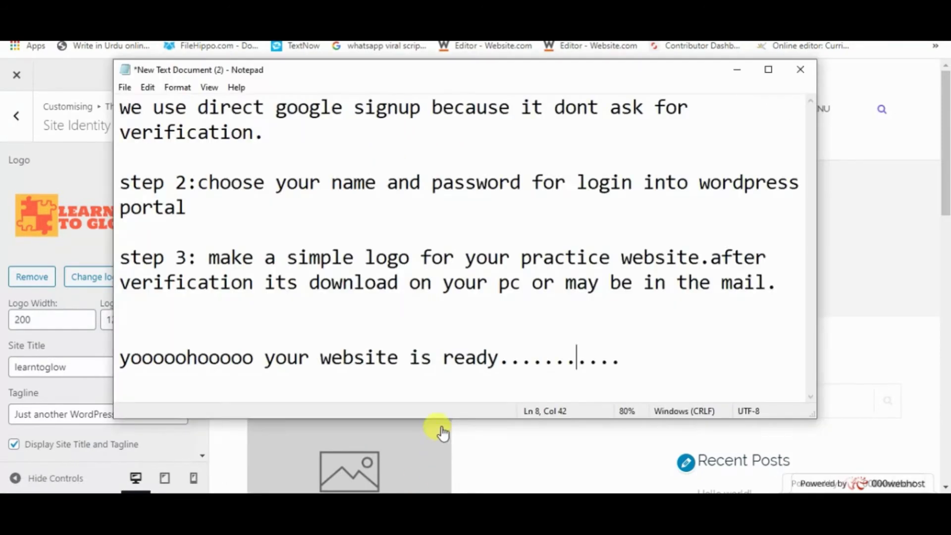
click(651, 361)
key(Return)
key(Return)
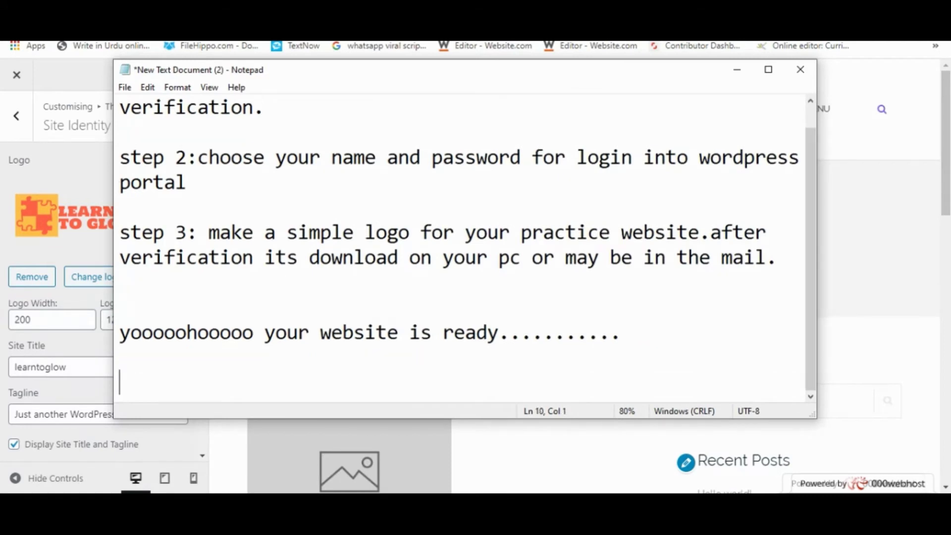
key(Return)
key(Return)
key(Return)
key(Return)
key(BackSpace)
key(BackSpace)
key(BackSpace)
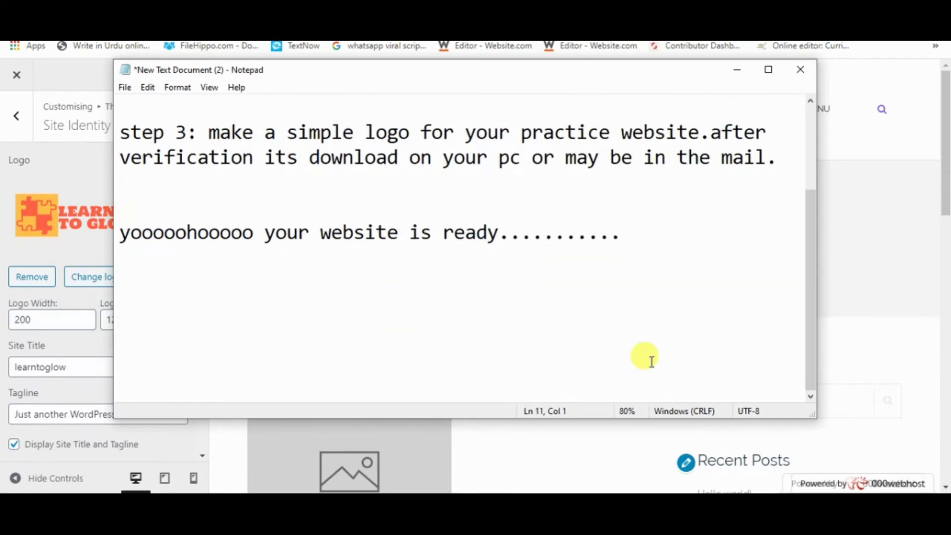
text(your  logo is on)
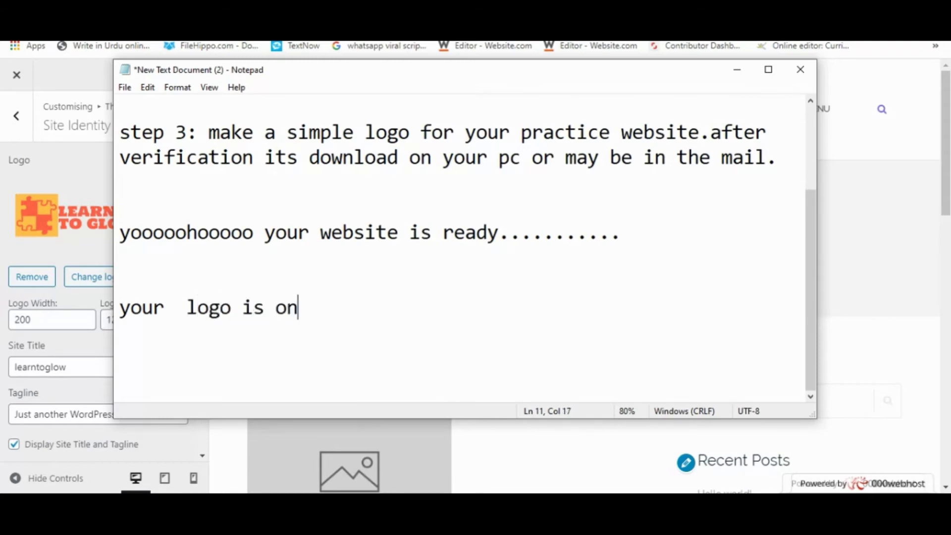
text(the)
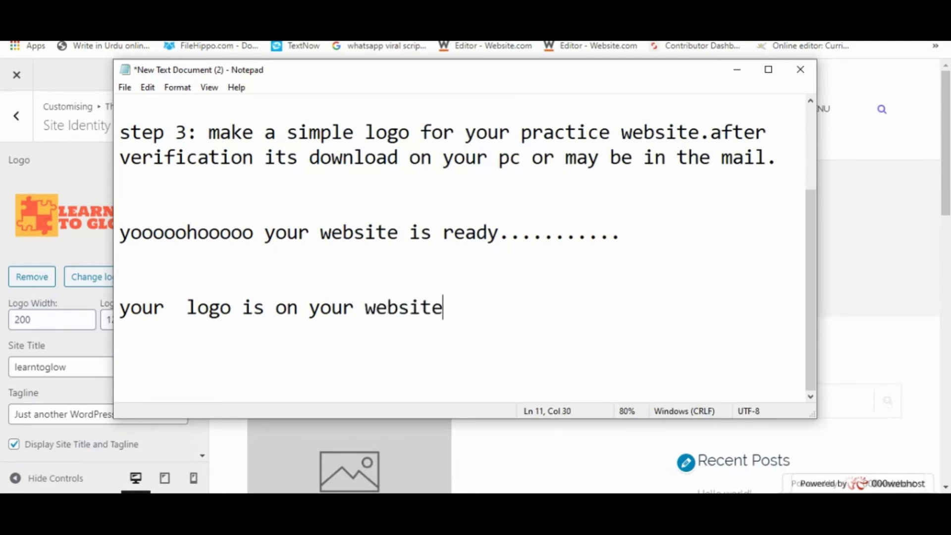
click(642, 355)
key(BackSpace)
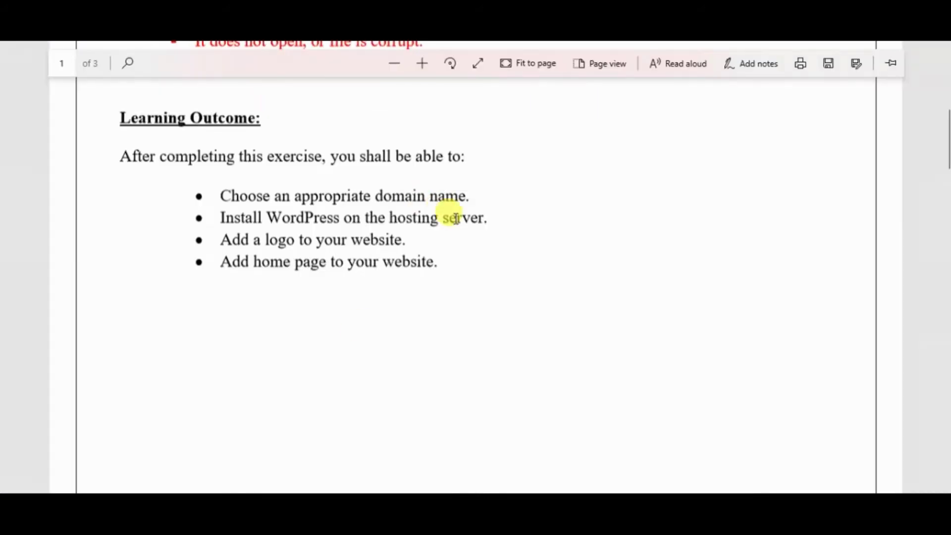
- Select and copy the 'Add home page to your website' bullet in the assignment PDF
mouse_move(434, 261)
mouse_down()
mouse_move(242, 269)
mouse_move(435, 270)
mouse_up()
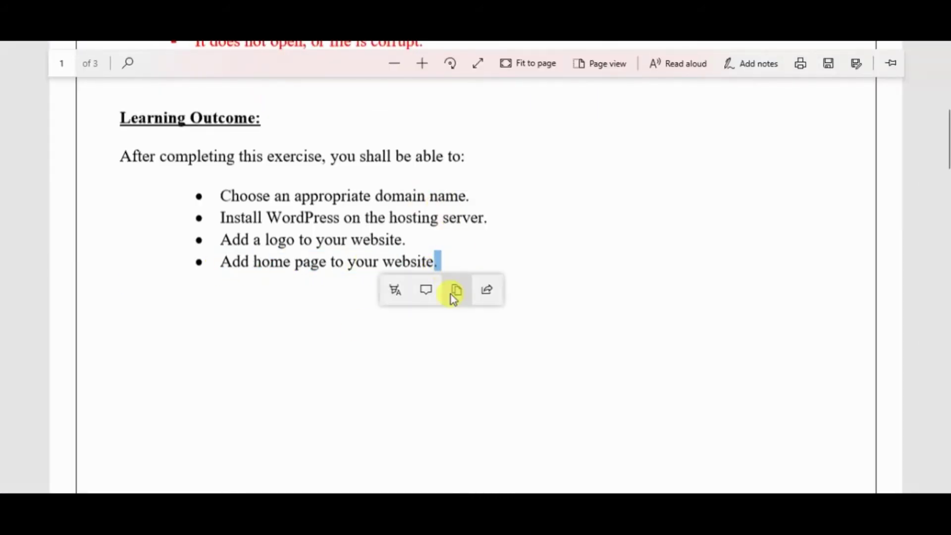
click(331, 402)
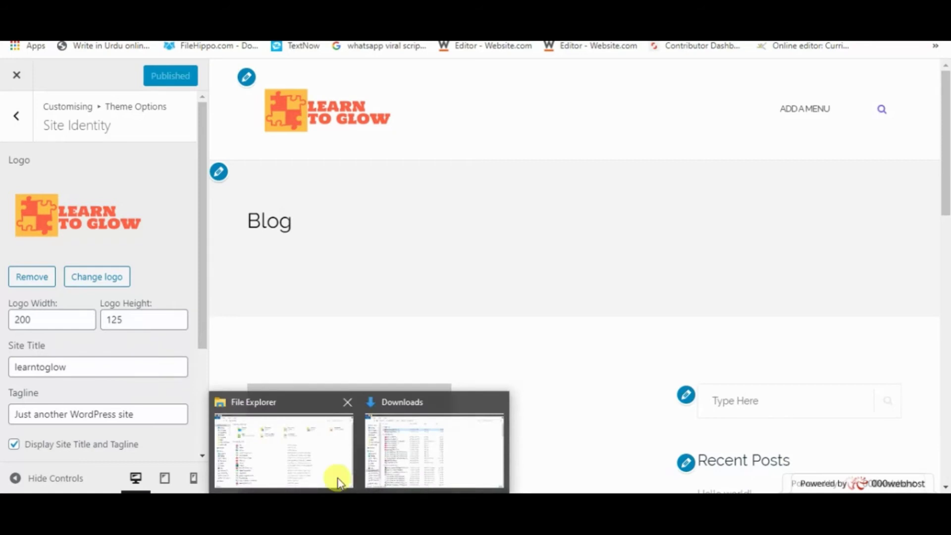
- Back out of Site Identity to the main Customizer list and close the Customizer
key(alt+q)
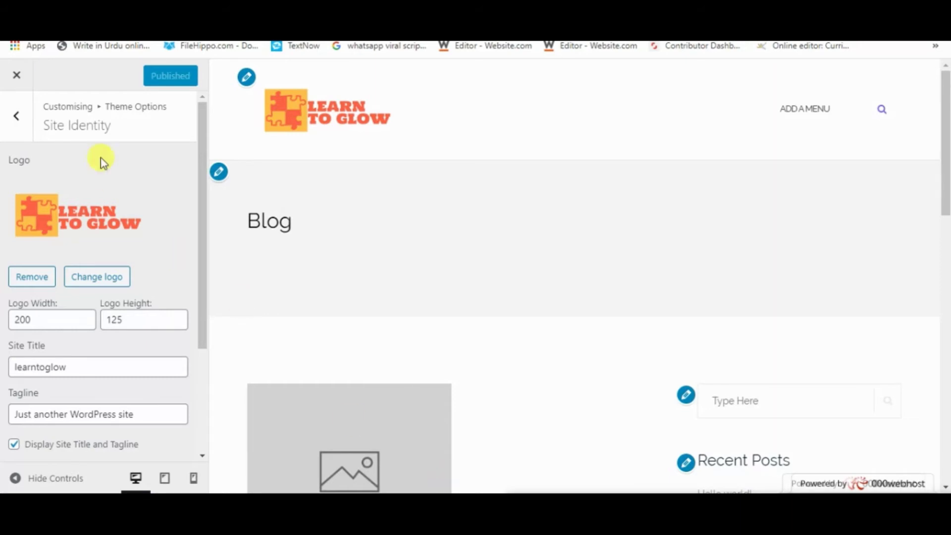
click(18, 115)
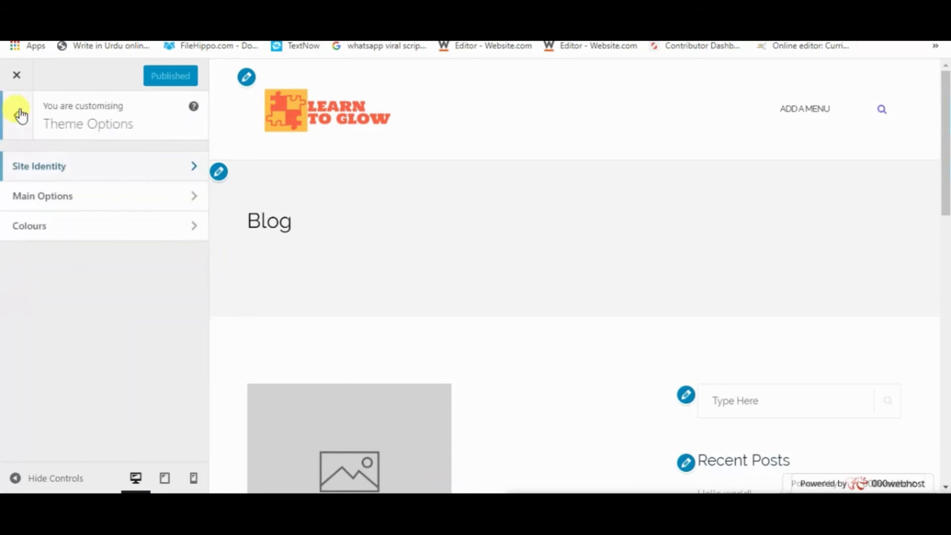
click(19, 115)
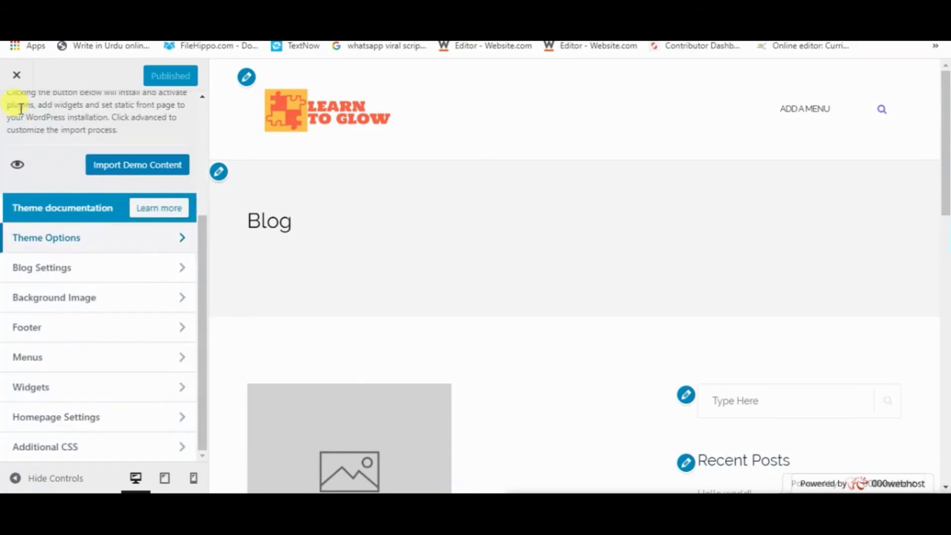
click(94, 246)
click(88, 172)
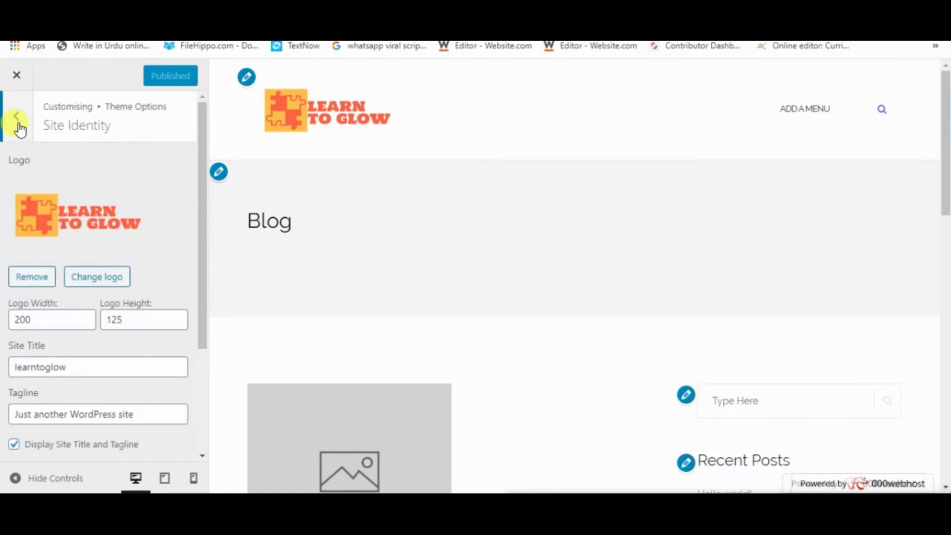
click(17, 118)
click(18, 123)
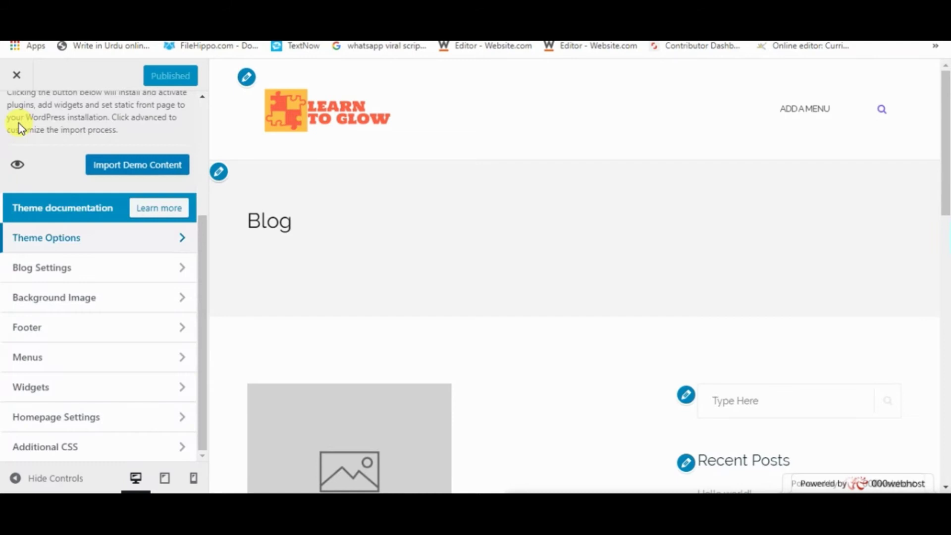
click(17, 81)
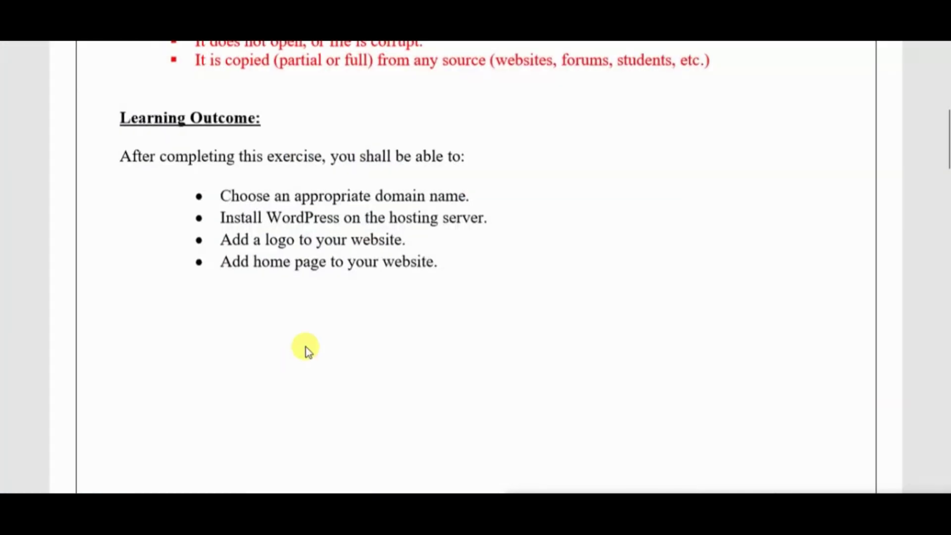
- Select the whole last learning-outcome bullet about adding a home page in the PDF
drag(441, 265, 294, 269)
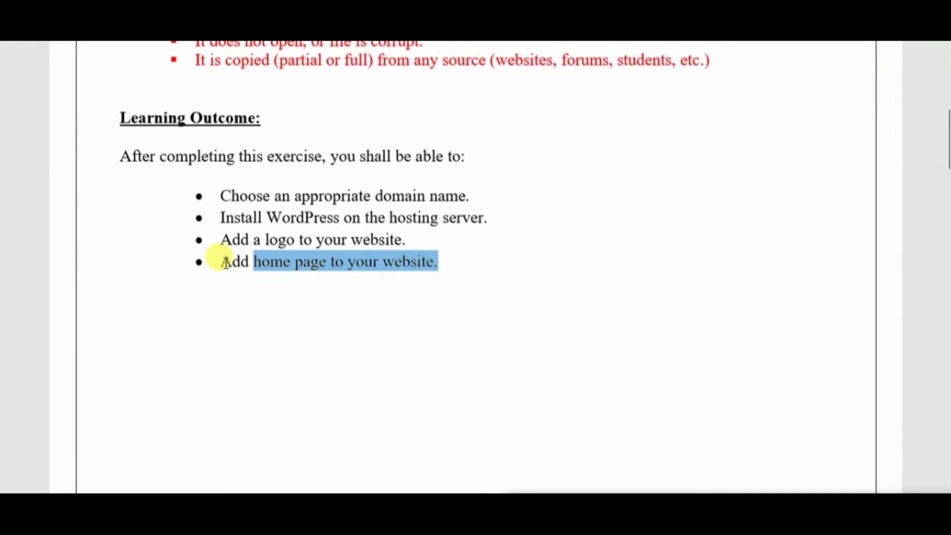
drag(295, 270, 215, 266)
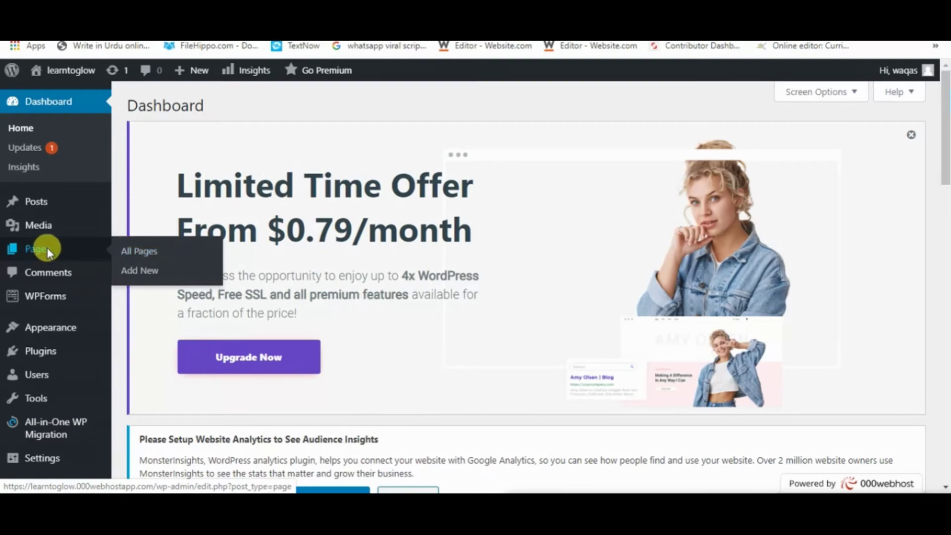
- Go to the site's Pages list and create a new page with Add New
click(48, 251)
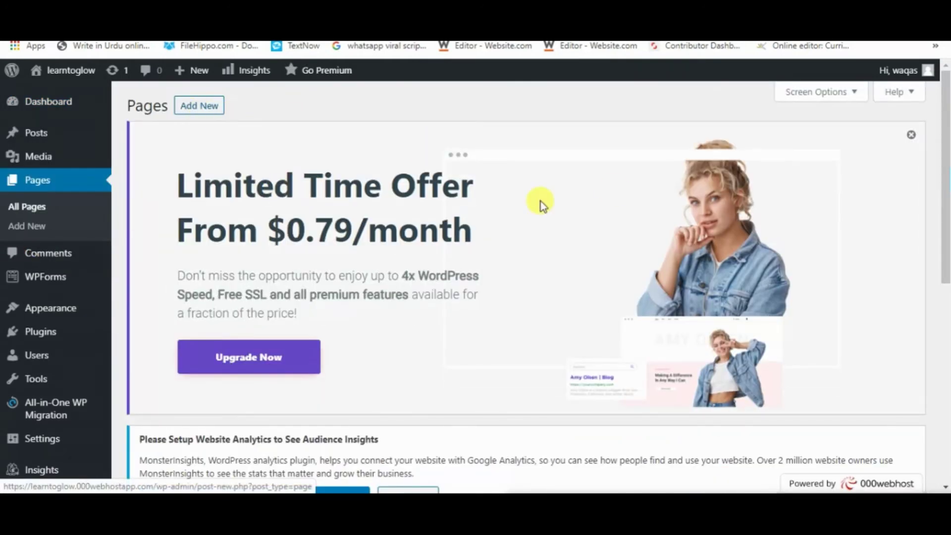
drag(943, 179, 935, 365)
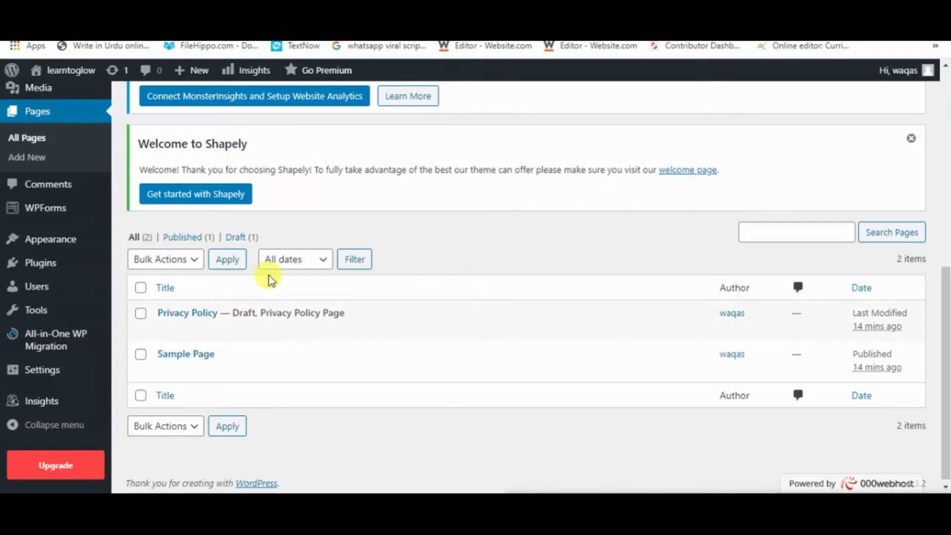
drag(945, 357, 945, 157)
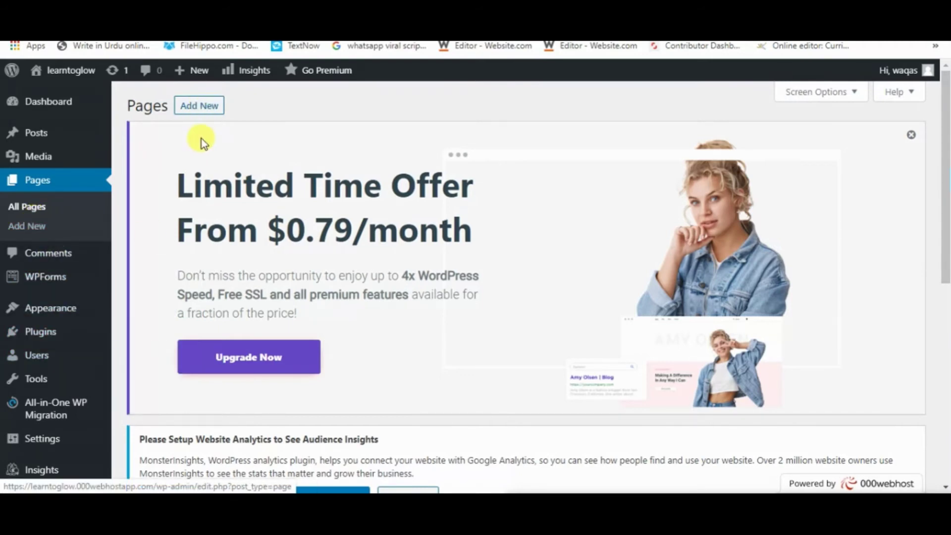
click(204, 107)
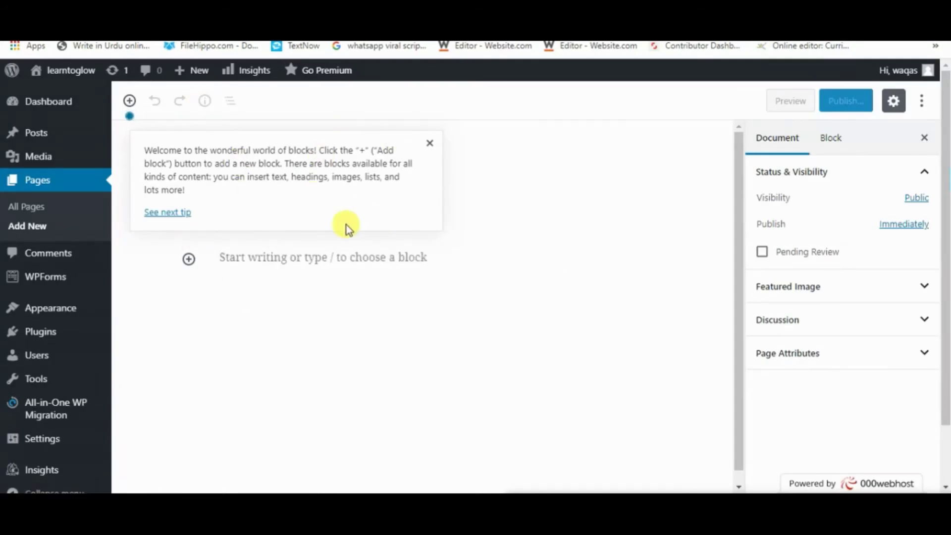
- Title the new page 'Home' and insert an Image block below the title
click(429, 144)
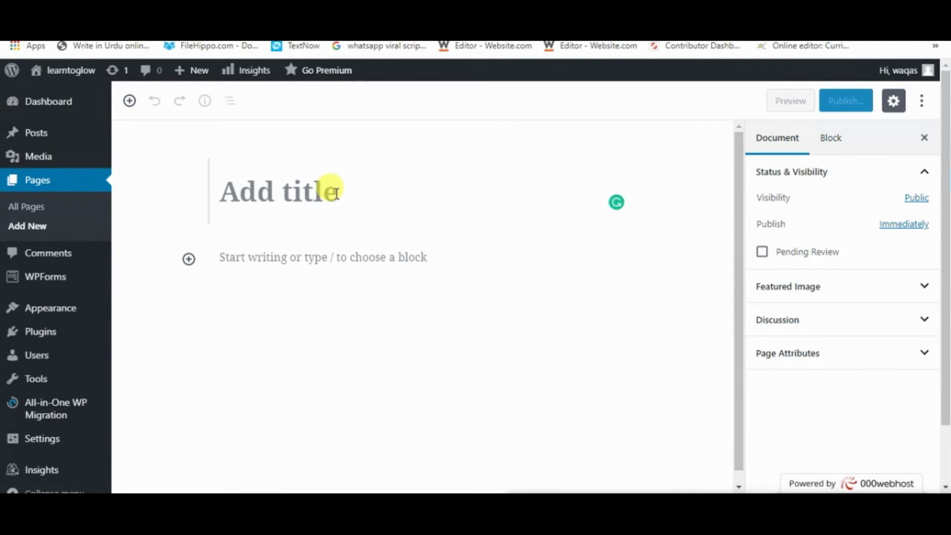
text(Home)
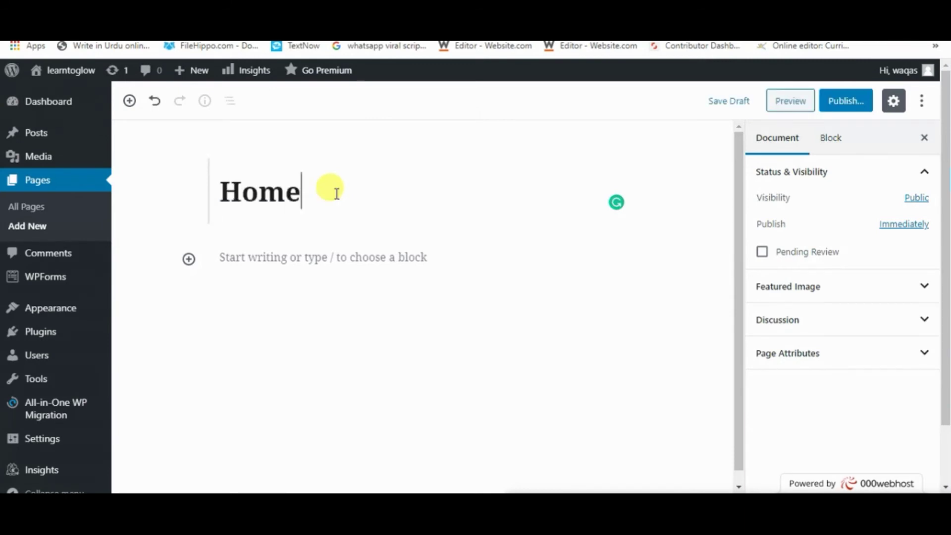
click(356, 261)
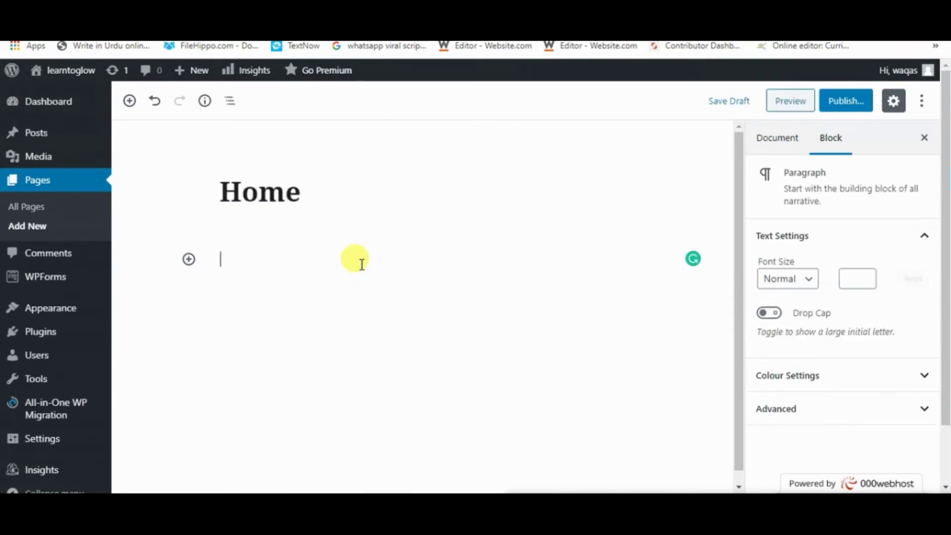
click(563, 261)
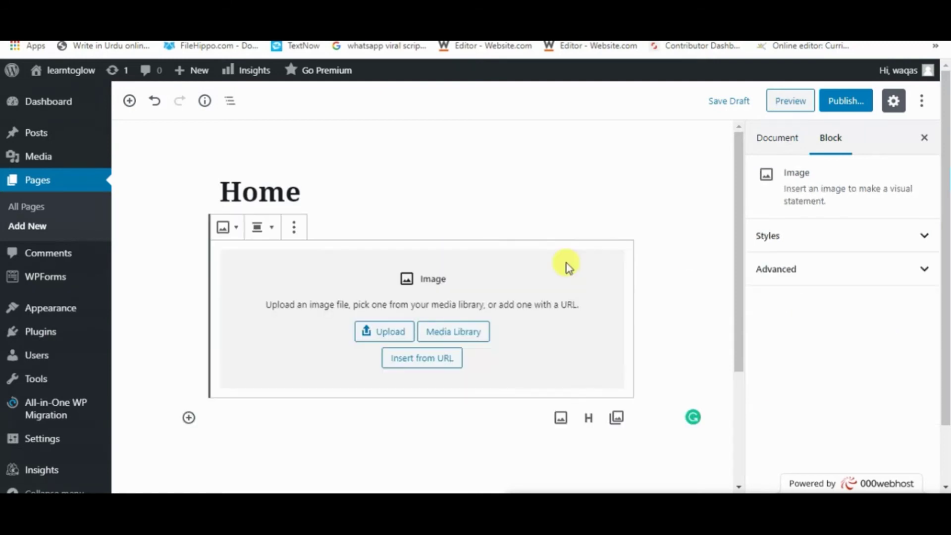
- Upload the dddd image from the Desktop into the Home page's Image block
click(397, 330)
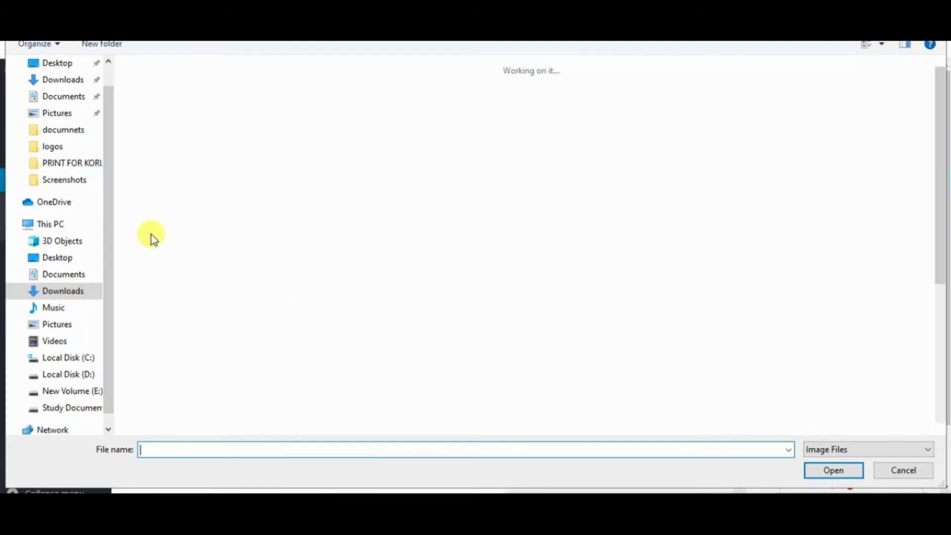
click(57, 257)
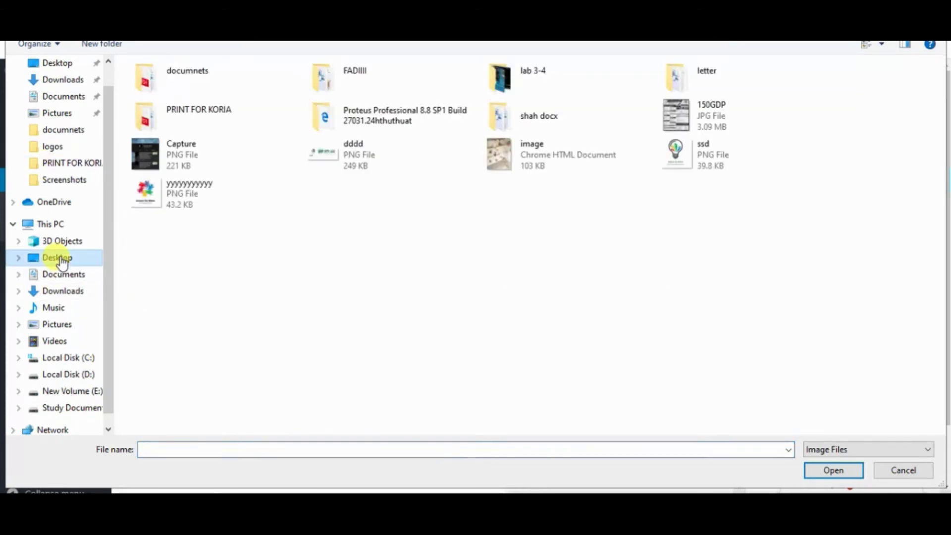
double_click(351, 149)
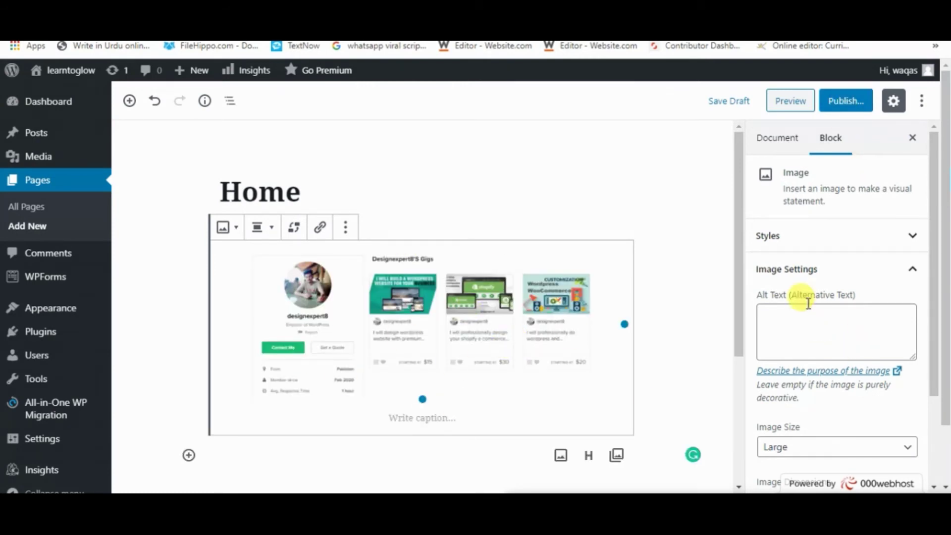
- Expand the image styles, then review the page's Page Attributes and Discussion settings
mouse_move(933, 272)
mouse_down()
mouse_move(927, 414)
mouse_move(942, 352)
mouse_move(930, 256)
mouse_up()
click(909, 242)
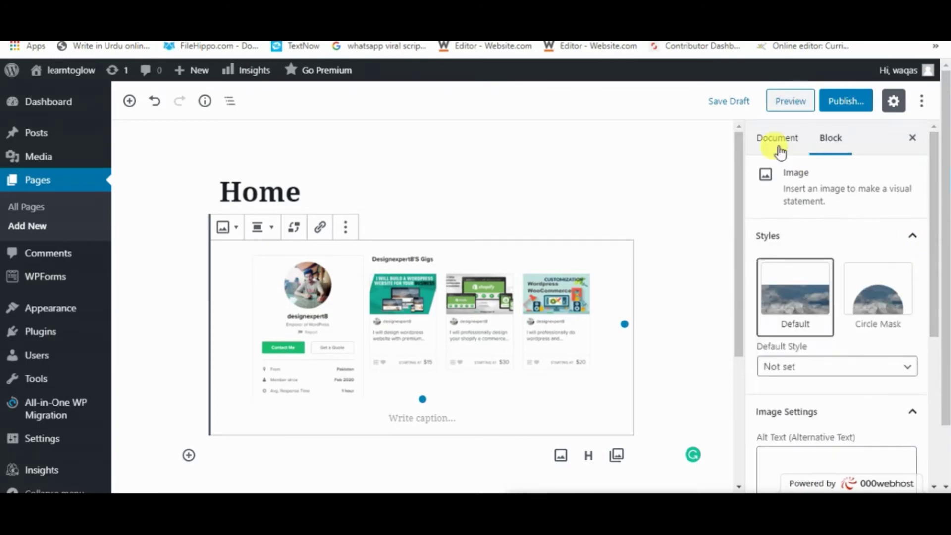
click(776, 143)
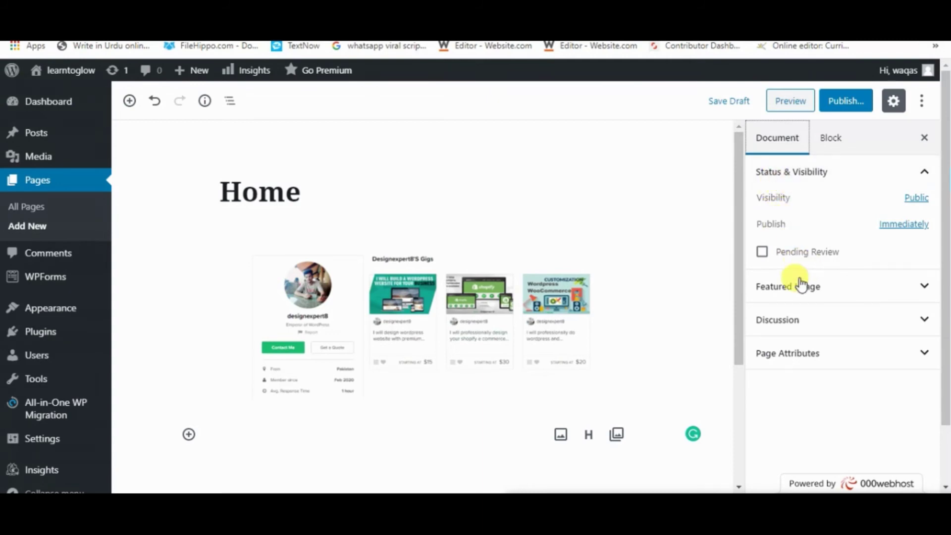
click(842, 358)
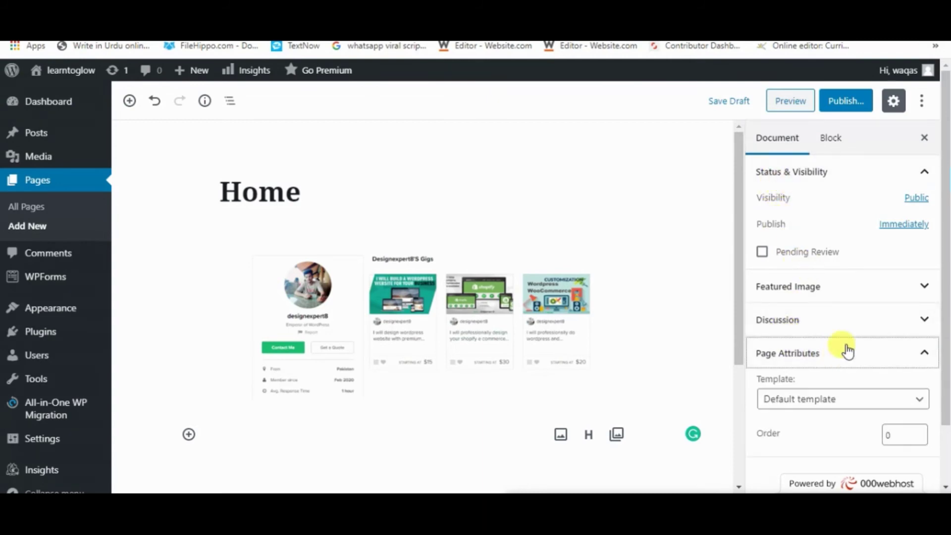
click(858, 324)
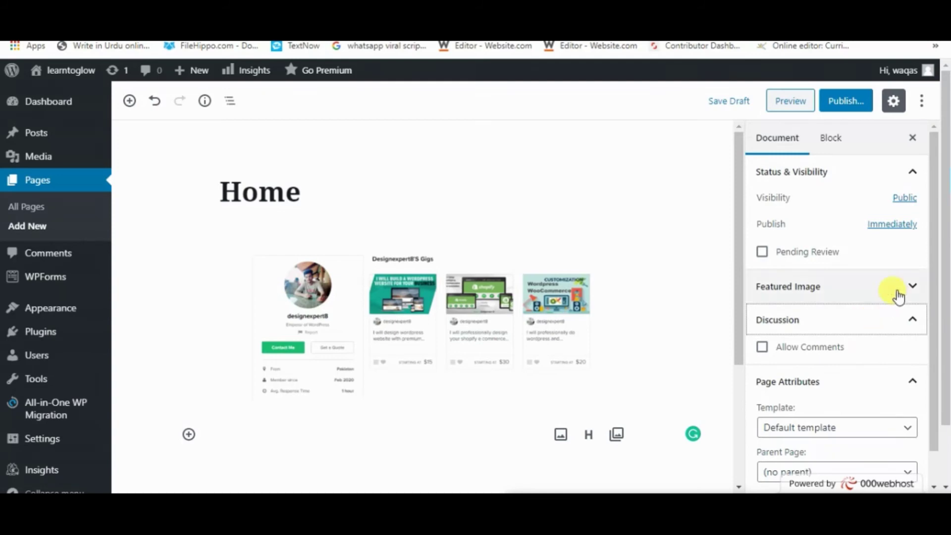
click(889, 323)
click(892, 357)
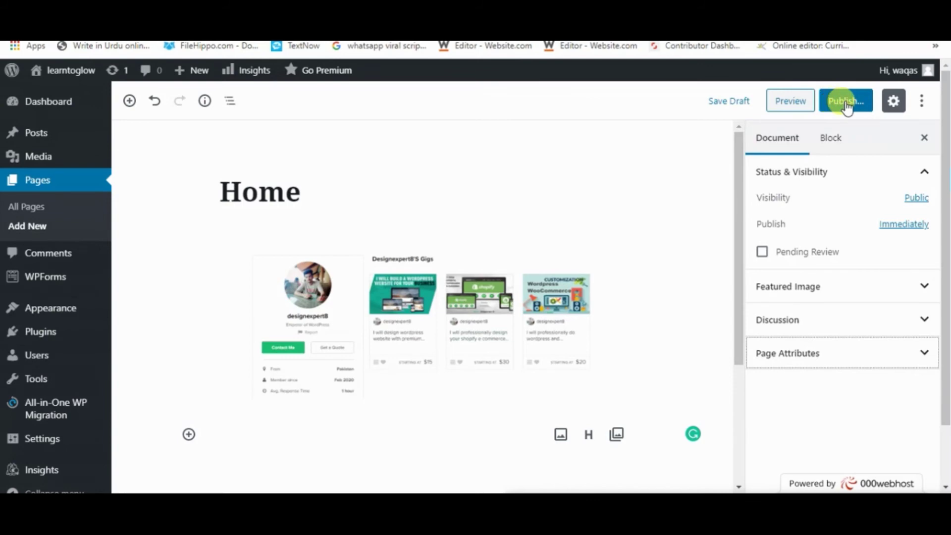
- Open and close the editor options menu, then toggle the settings sidebar off and on
click(920, 104)
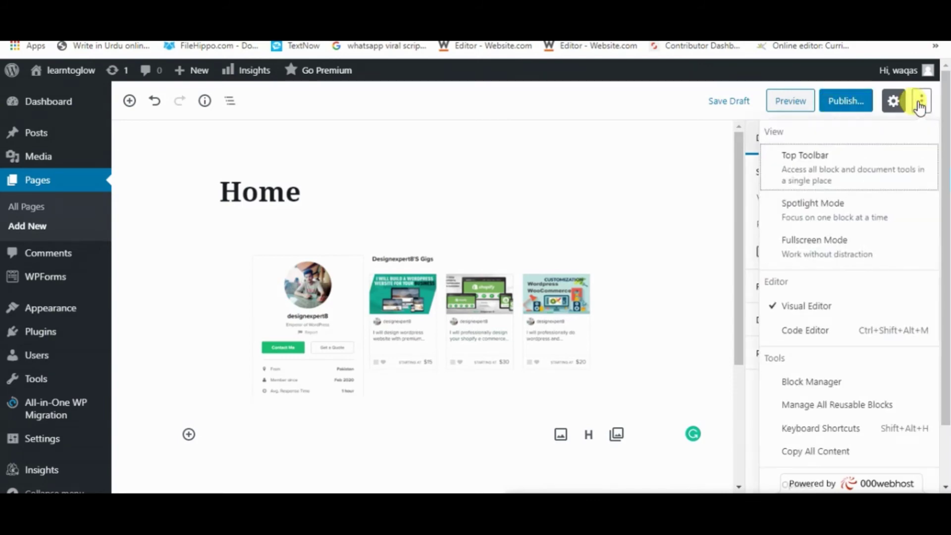
click(920, 104)
click(893, 104)
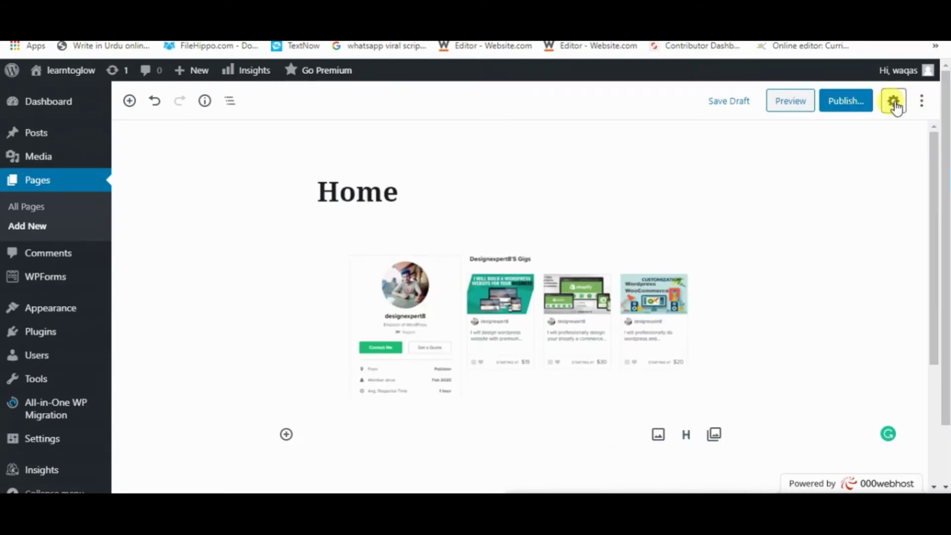
click(894, 103)
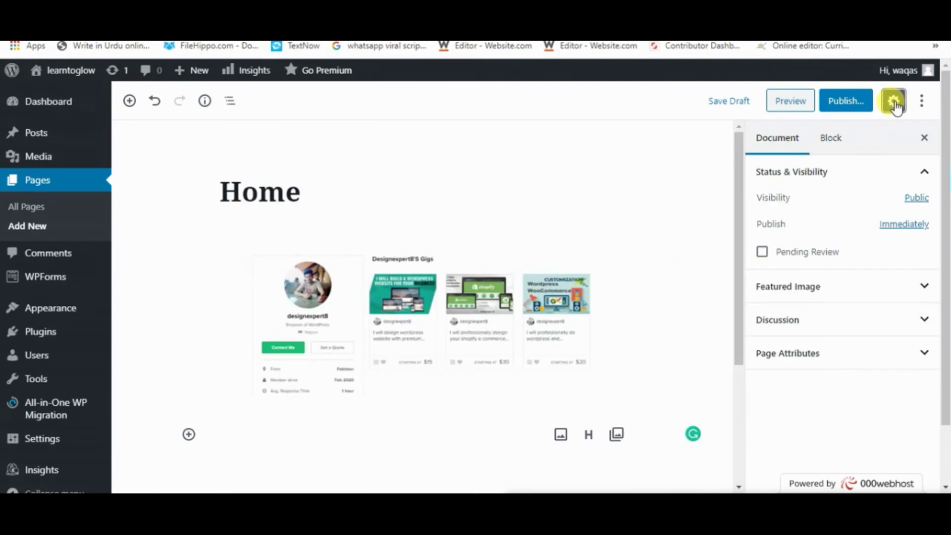
- Publish the Home page and highlight the 'Home is now live.' confirmation message
click(850, 106)
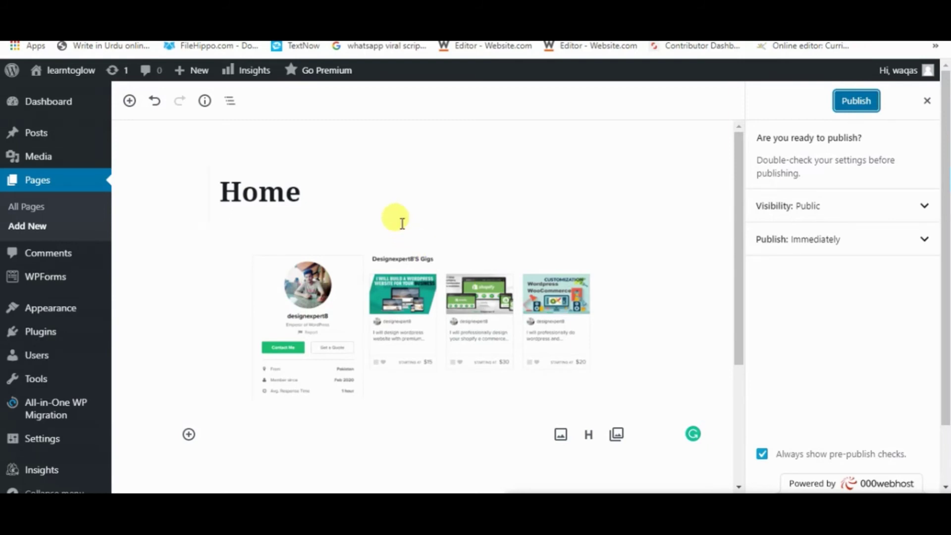
click(853, 102)
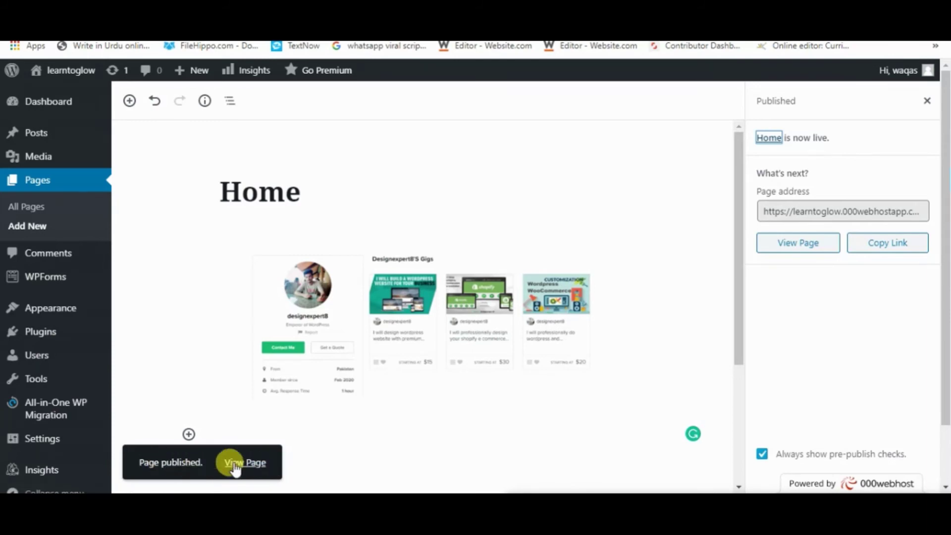
click(856, 140)
drag(855, 139, 764, 141)
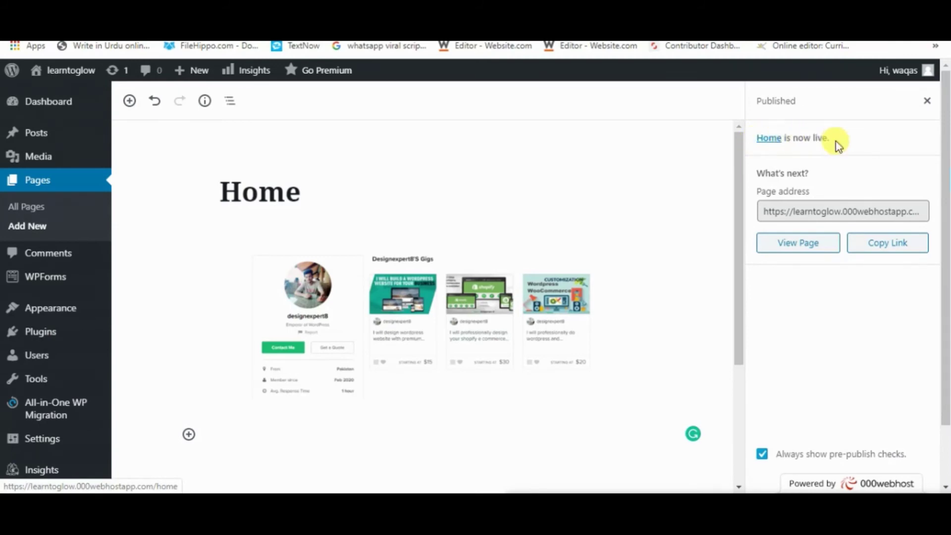
drag(835, 140, 750, 142)
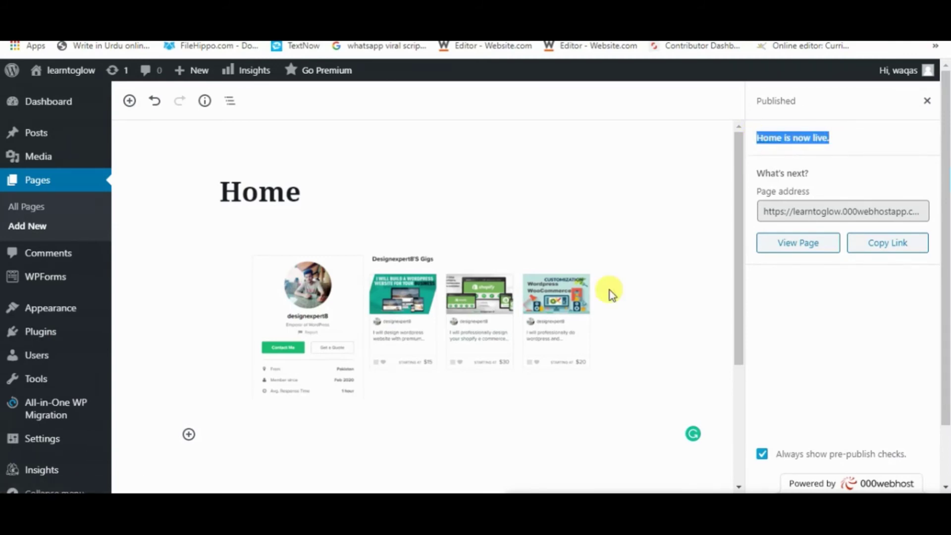
key(alt+q)
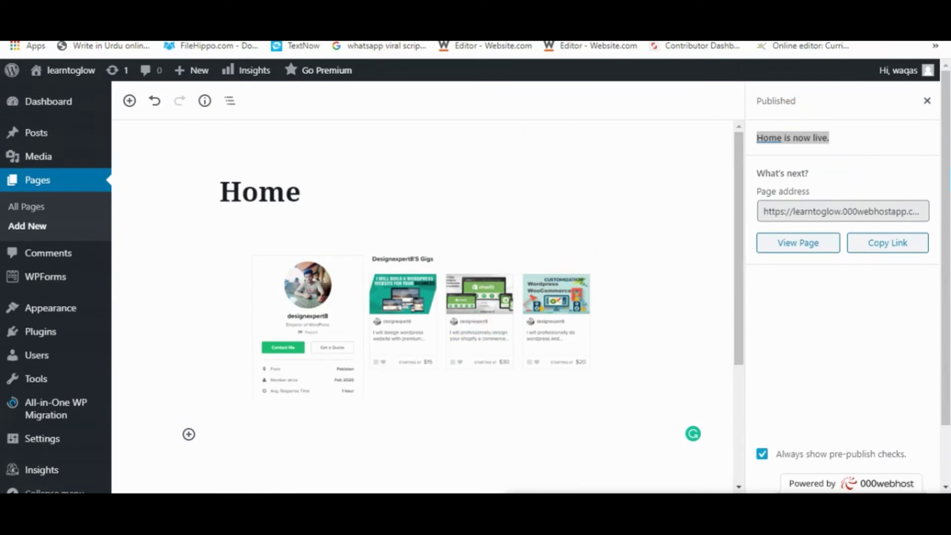
- Add the line 'your home page is on your website... check its whether it show or not' to the notes
key(alt+Tab)
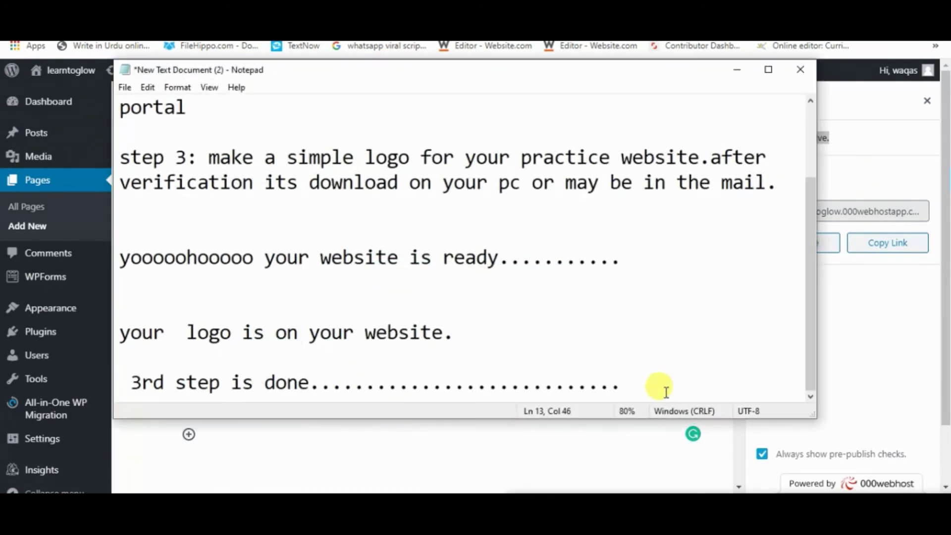
key(Return)
key(Return)
key(Return)
key(Return)
key(BackSpace)
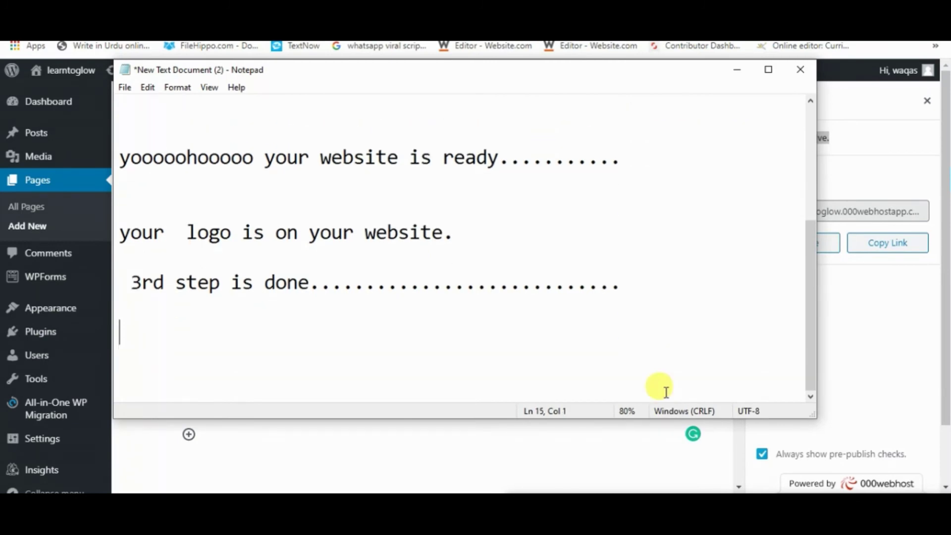
text(your h)
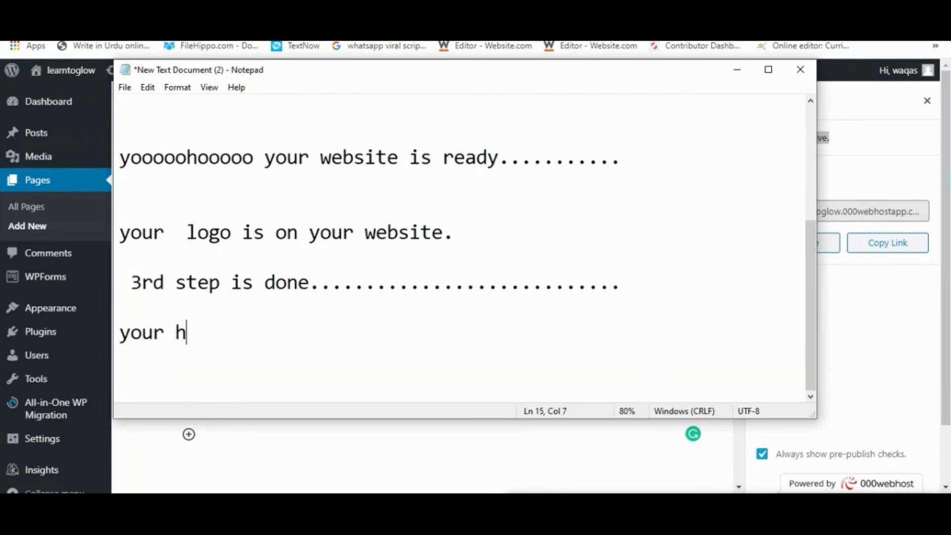
text(ome page )
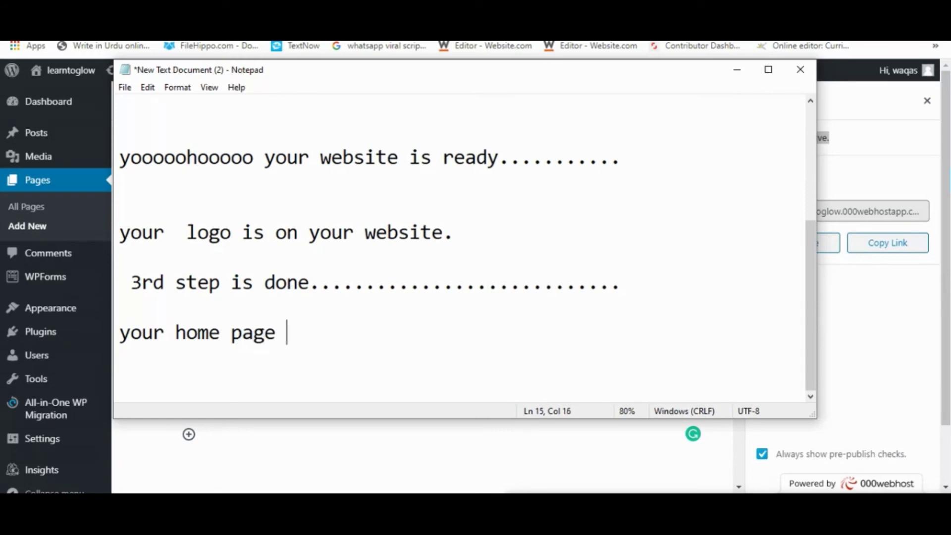
text(is on )
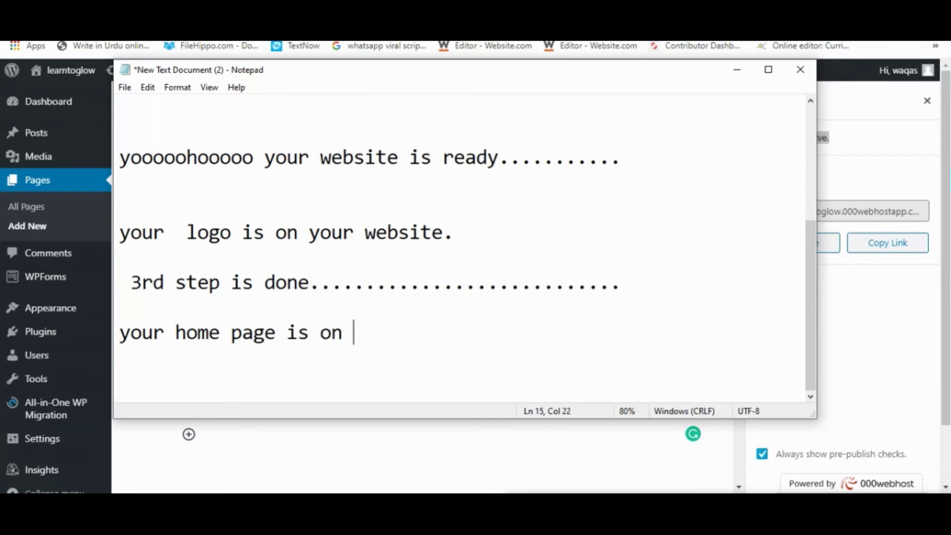
text(the)
key(BackSpace)
key(BackSpace)
key(BackSpace)
text(your )
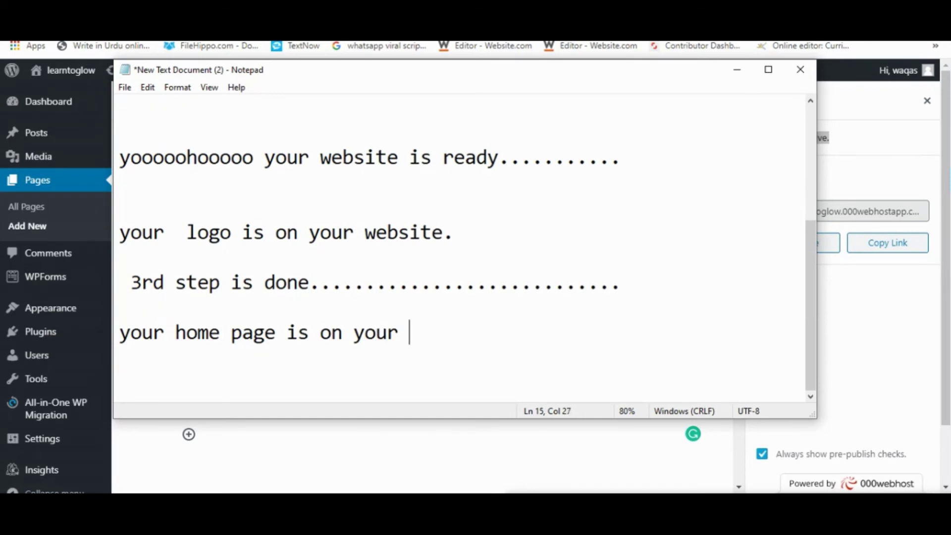
text(website)
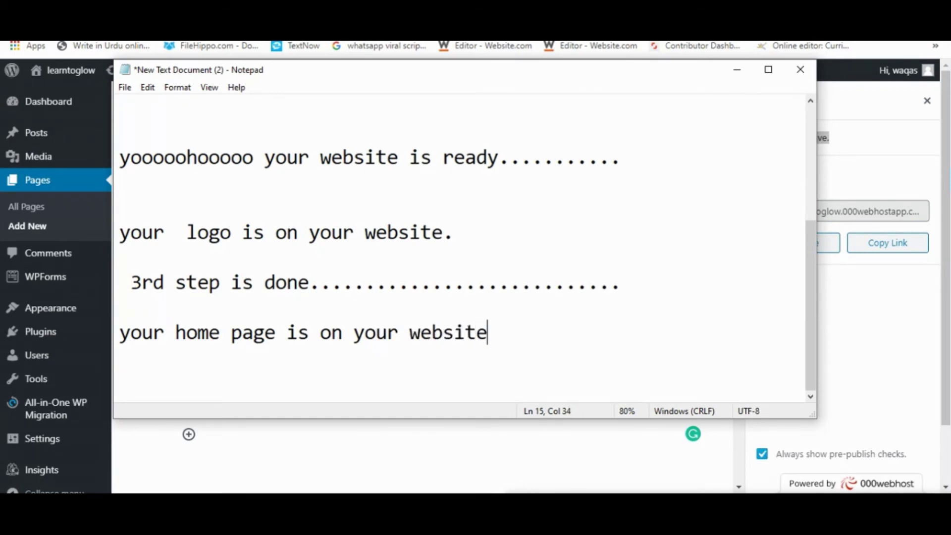
text(... )
text(c)
text(h)
text(e)
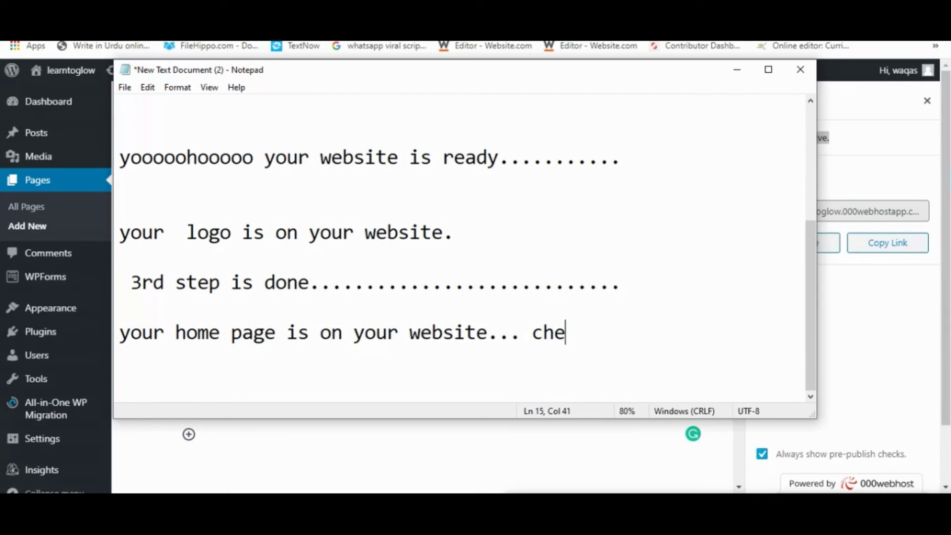
text(ck i)
text(ts )
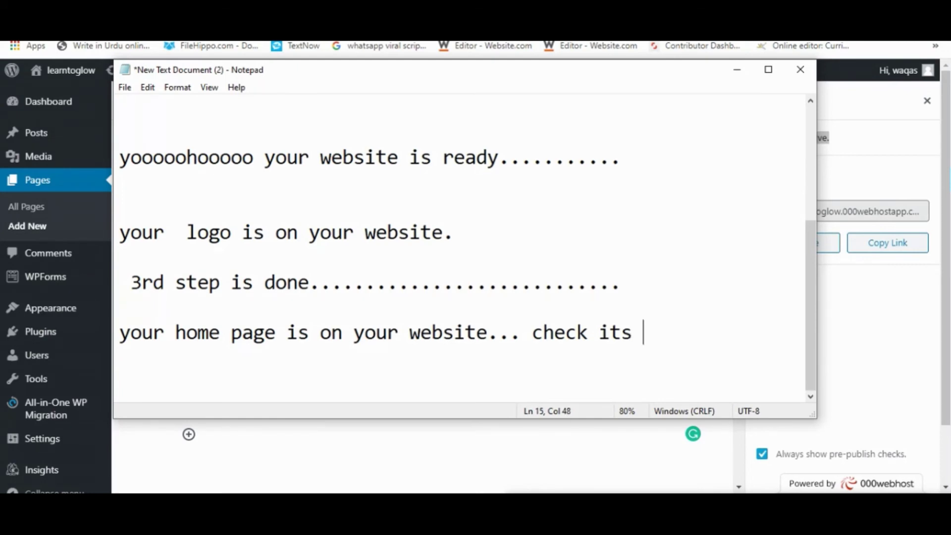
text(whae)
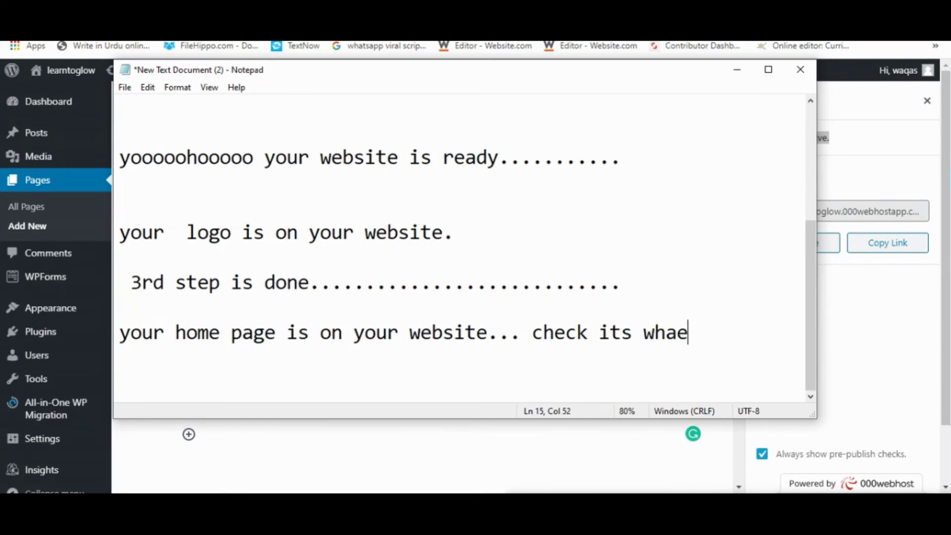
key(BackSpace)
key(BackSpace)
text(ether )
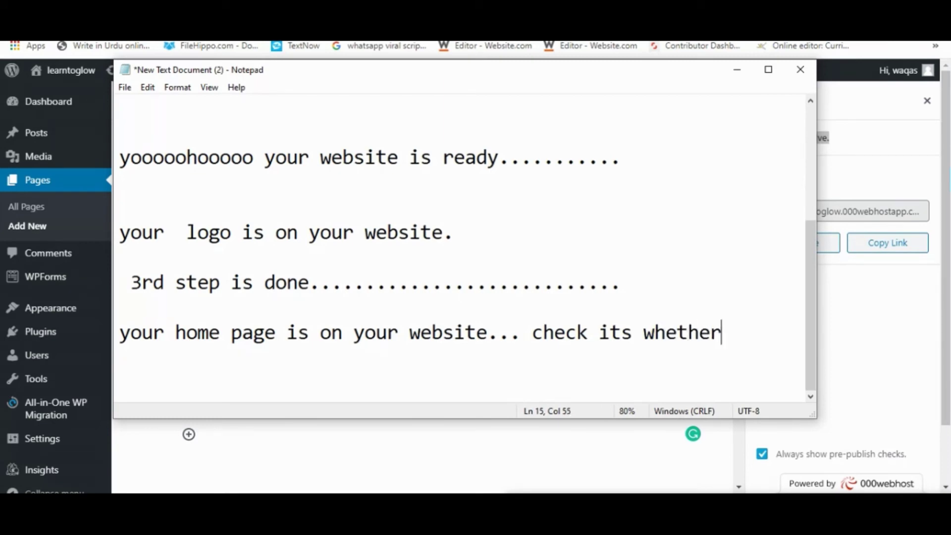
text(it )
text(show or )
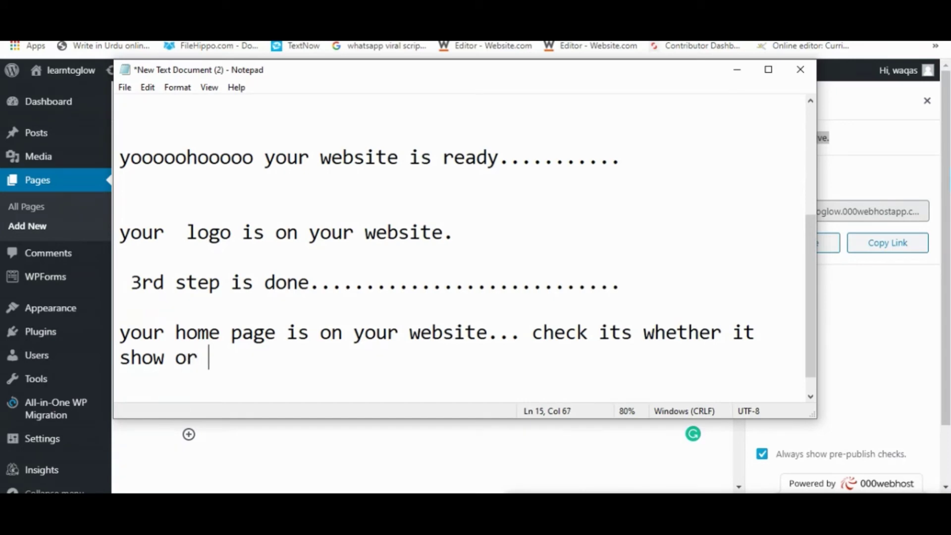
text(not)
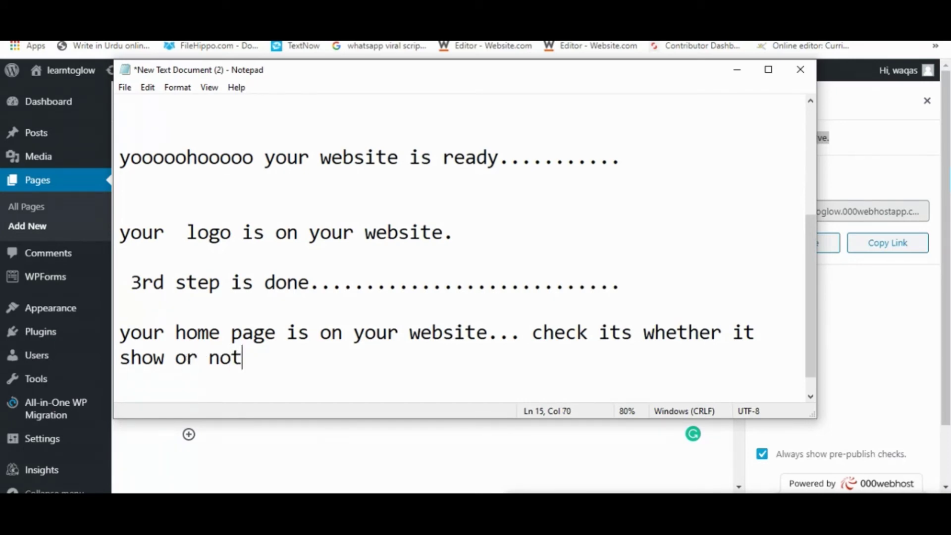
- Delete the extra 's' so the line reads 'check it whether it show or not'
key(Up)
key(Right)
key(Right)
key(Right)
key(Right)
key(Right)
key(Right)
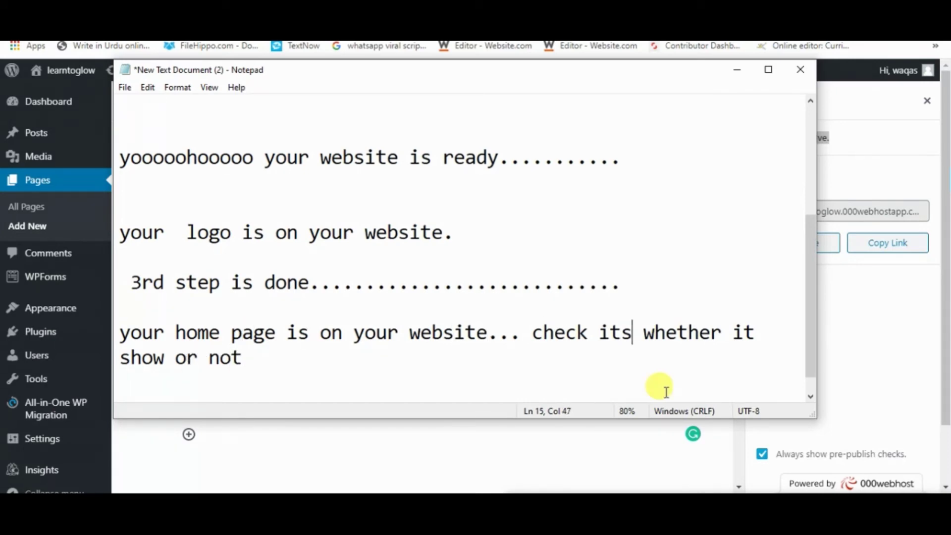
key(BackSpace)
key(Right)
key(Right)
key(Right)
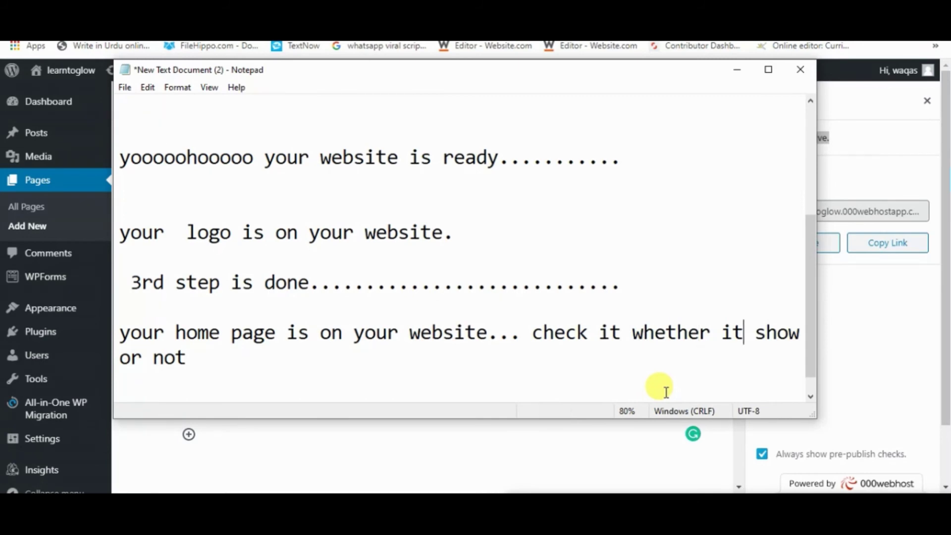
key(Right)
key(Right)
key(Right)
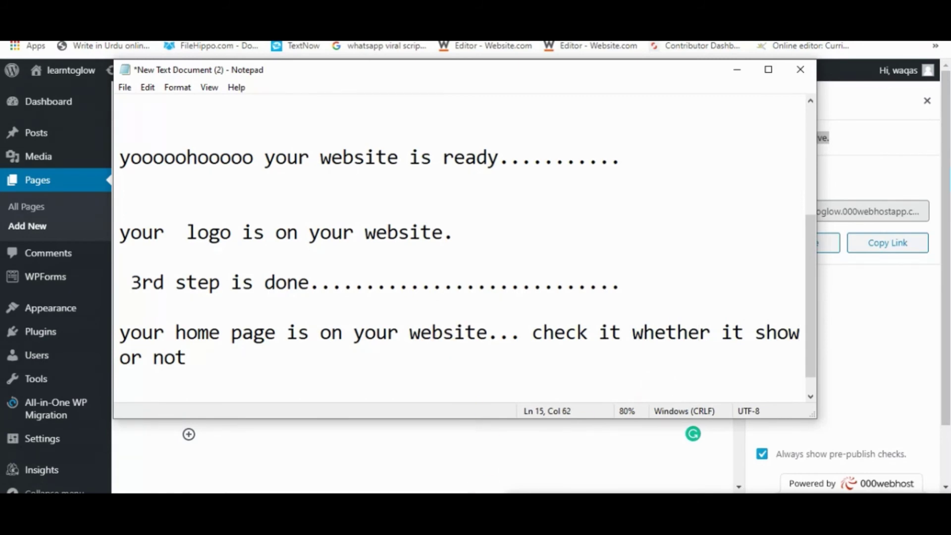
click(261, 444)
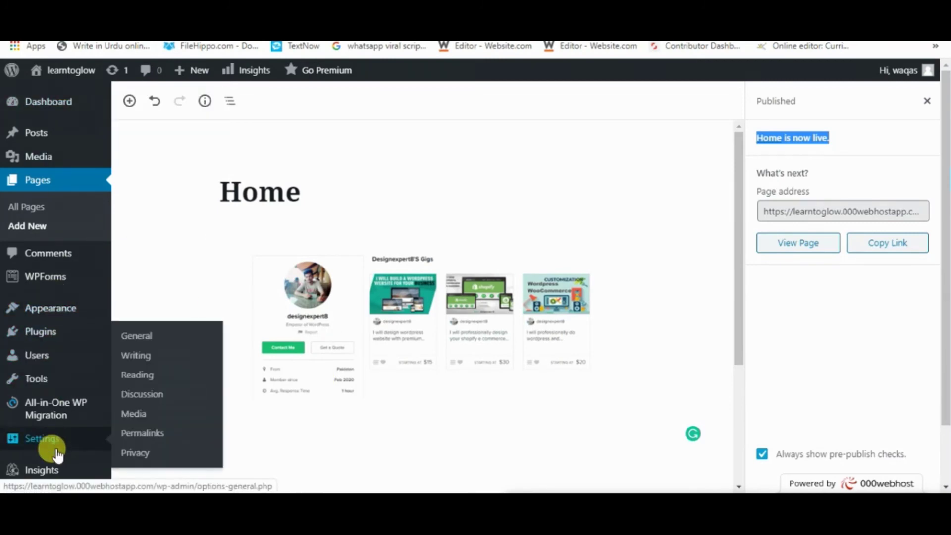
mouse_move(50, 308)
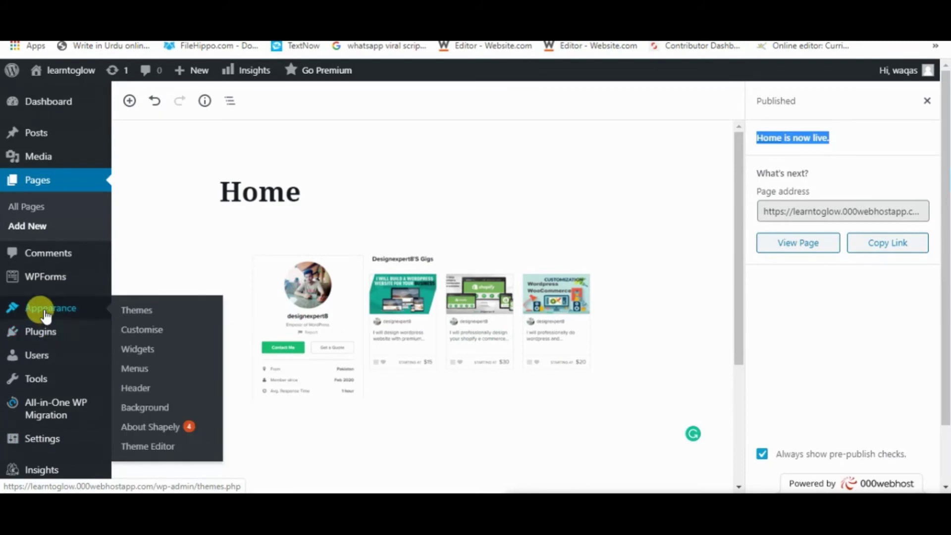
- In Customise > Homepage Settings, choose A static page with Home as homepage and publish
click(141, 336)
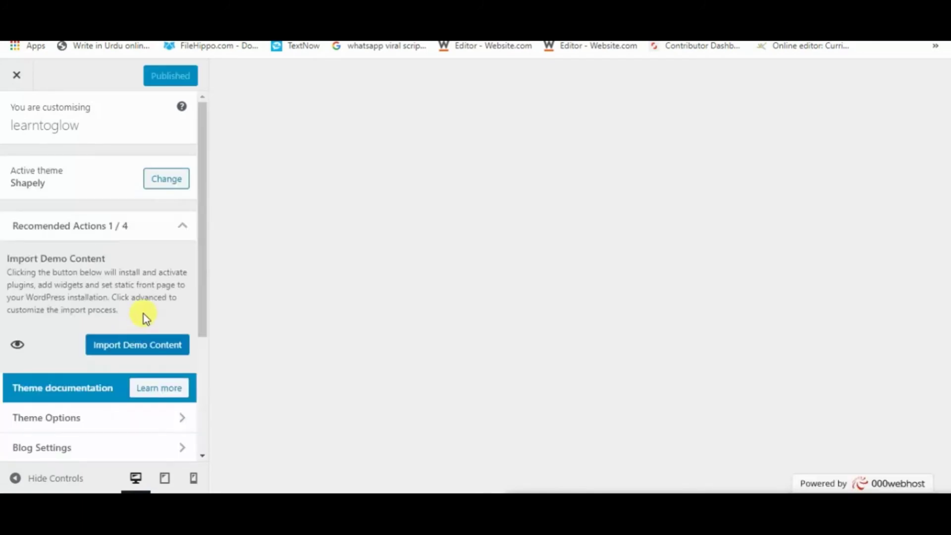
drag(201, 240, 194, 376)
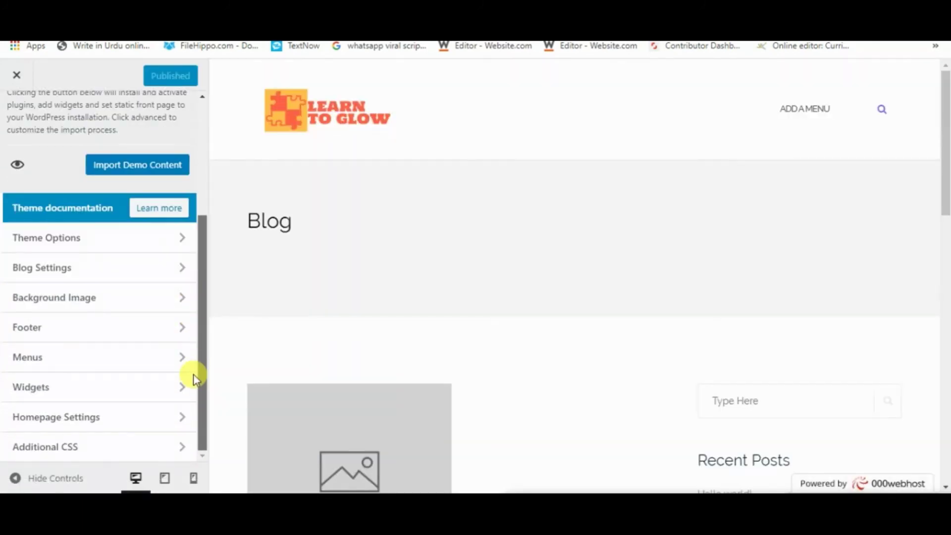
click(79, 417)
click(16, 121)
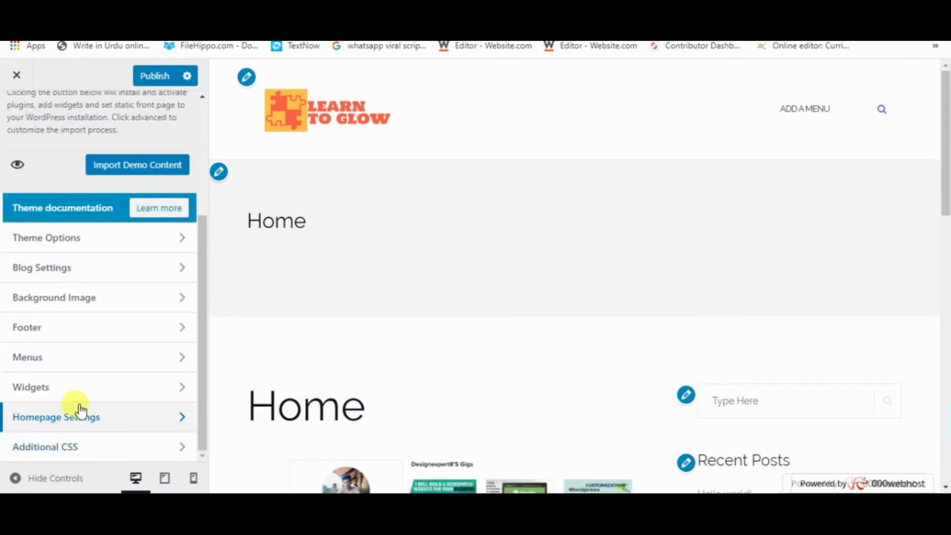
click(111, 417)
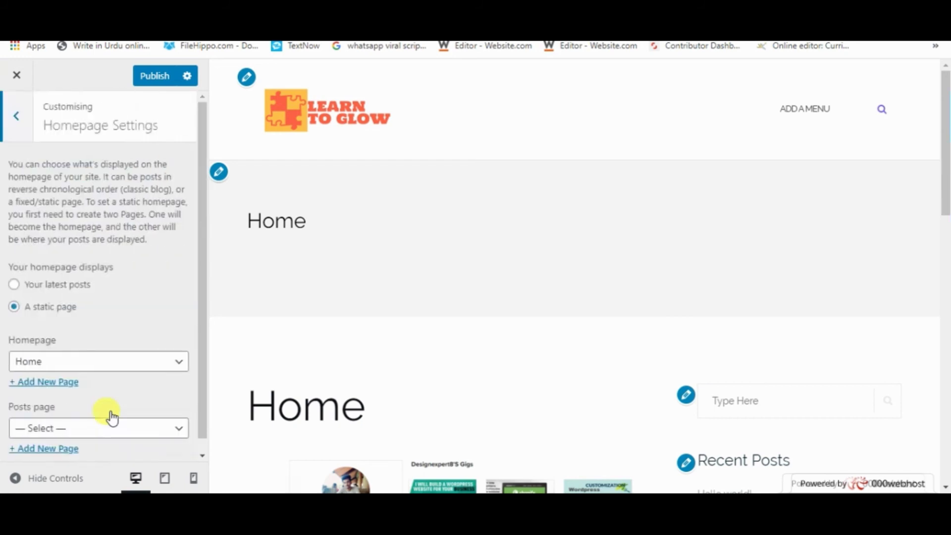
click(14, 284)
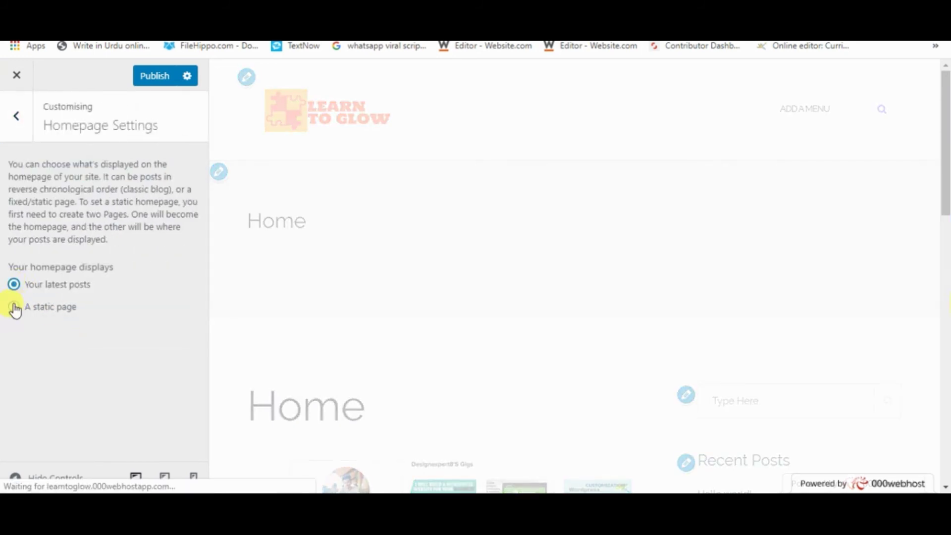
click(13, 307)
click(71, 371)
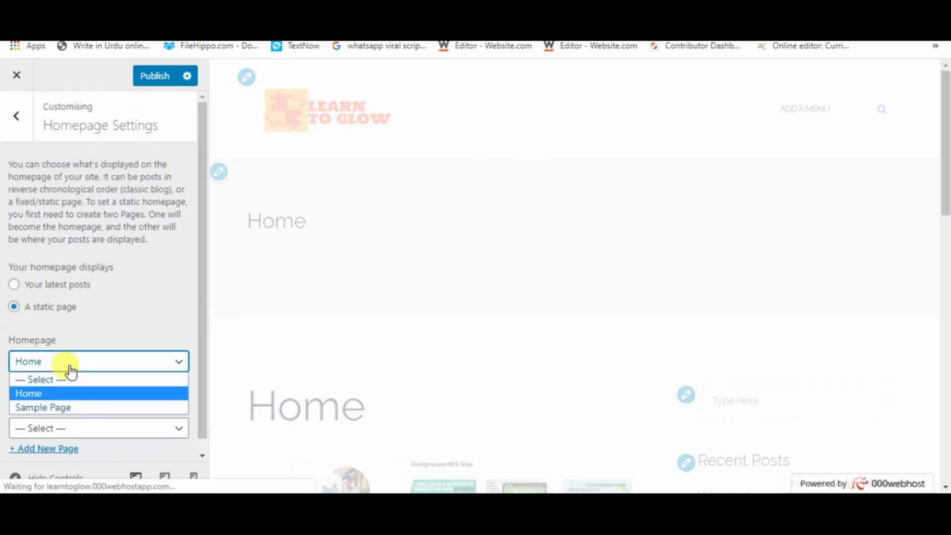
click(38, 392)
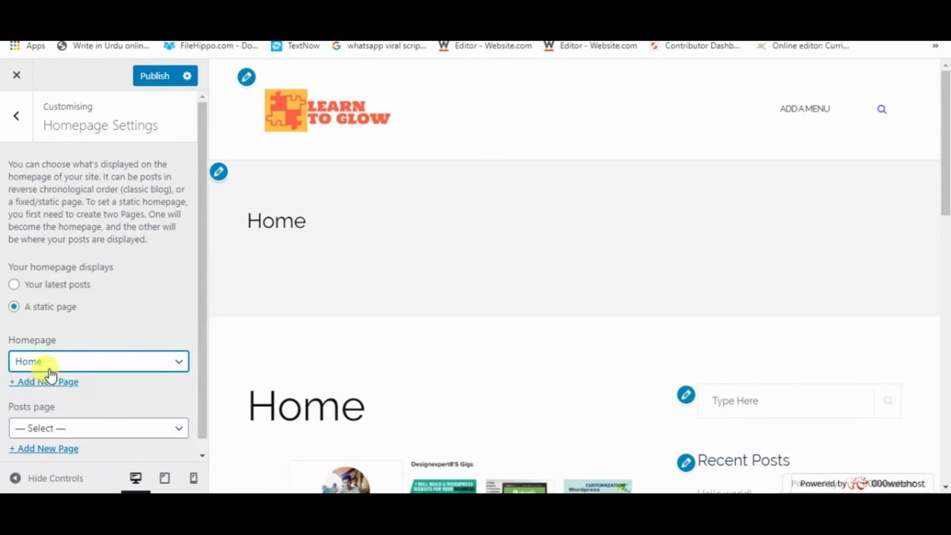
click(161, 84)
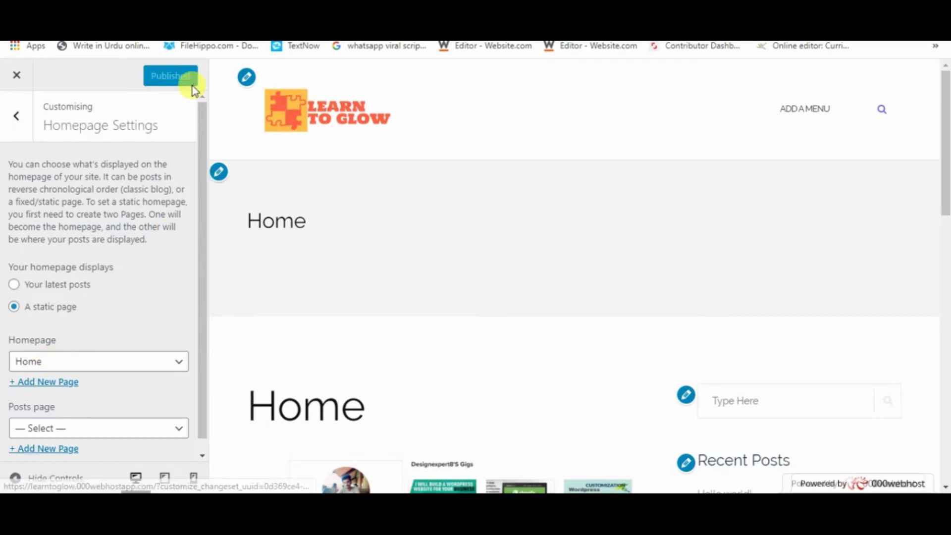
- Open learntoglow.000webhostapp.com in a new tab and scroll through the live Home page
key(ctrl+t)
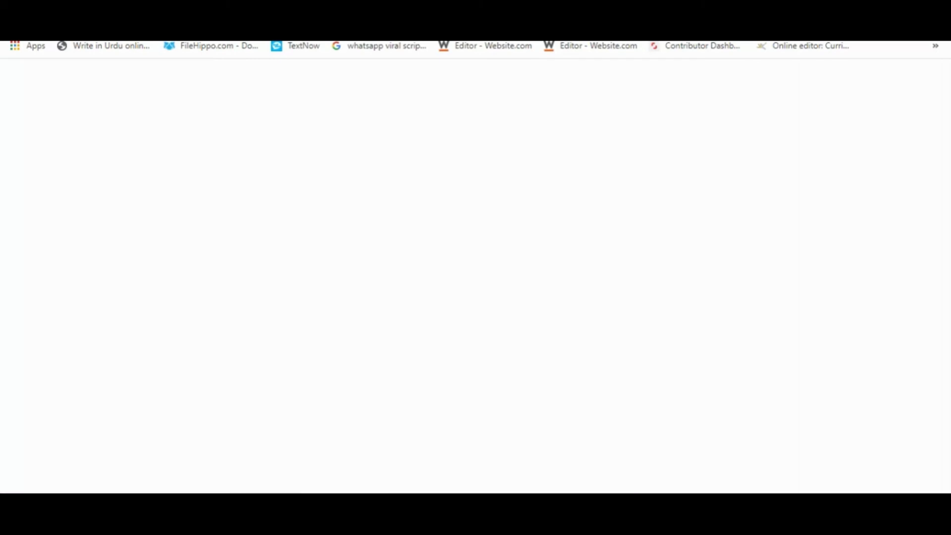
text(learntoglow.000webhostapp.com)
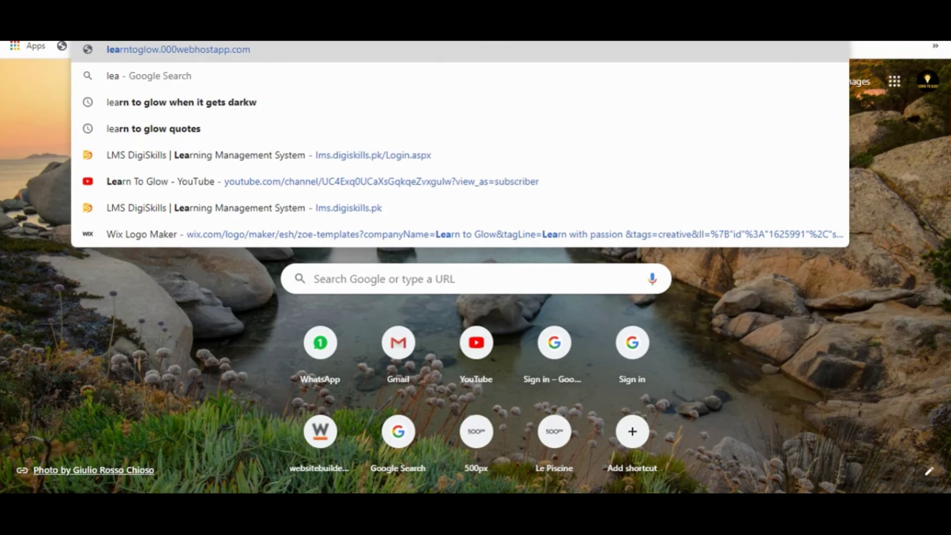
key(Return)
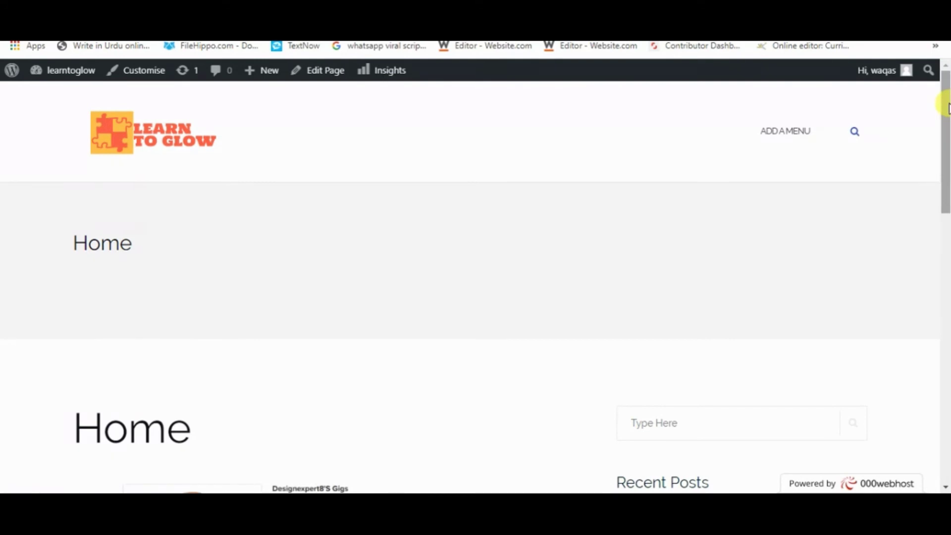
mouse_move(946, 107)
mouse_down()
mouse_move(944, 159)
mouse_move(939, 84)
mouse_up()
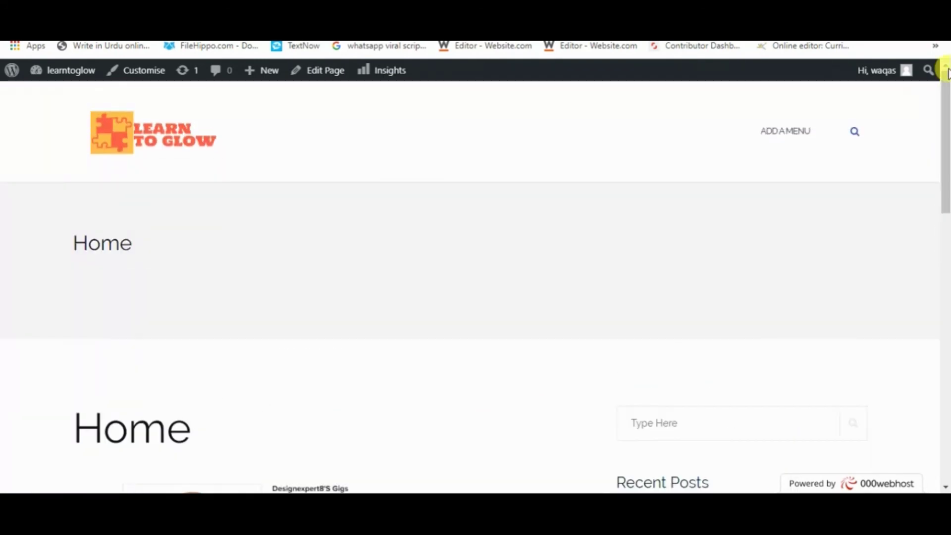
drag(110, 242, 468, 281)
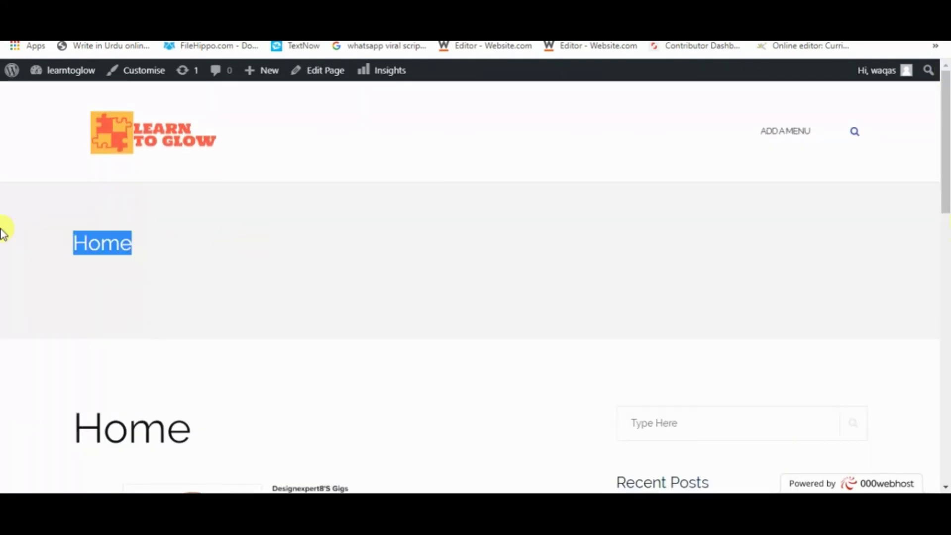
drag(944, 159, 867, 229)
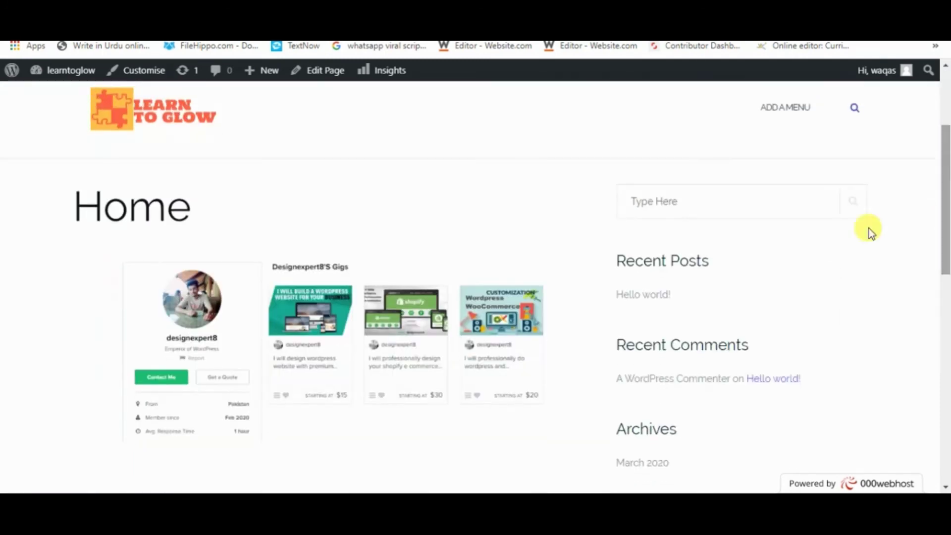
drag(203, 210, 85, 208)
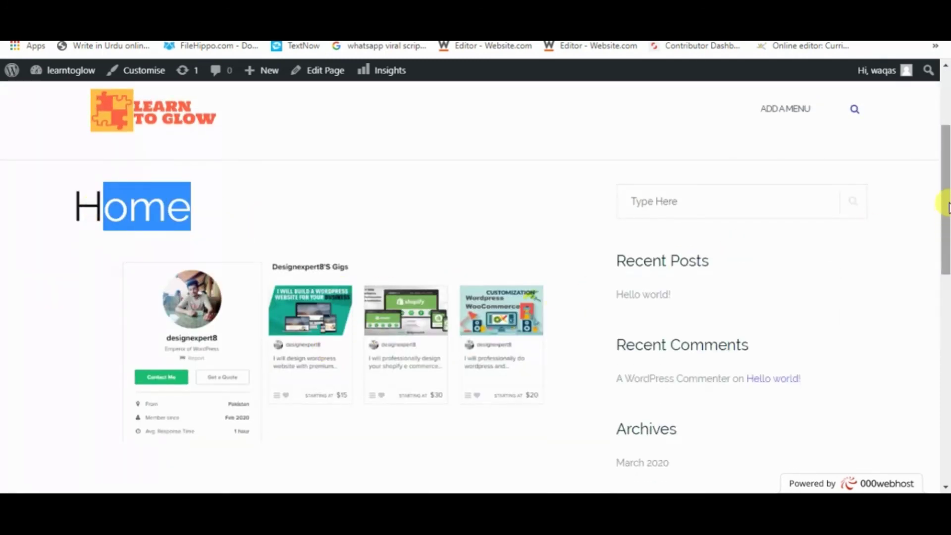
mouse_move(944, 202)
mouse_down()
mouse_move(929, 384)
mouse_move(940, 89)
mouse_up()
- Add the line 'hoooorayyy… your assignmnt is ready…' to the notes, then minimize Notepad
key(alt+Tab)
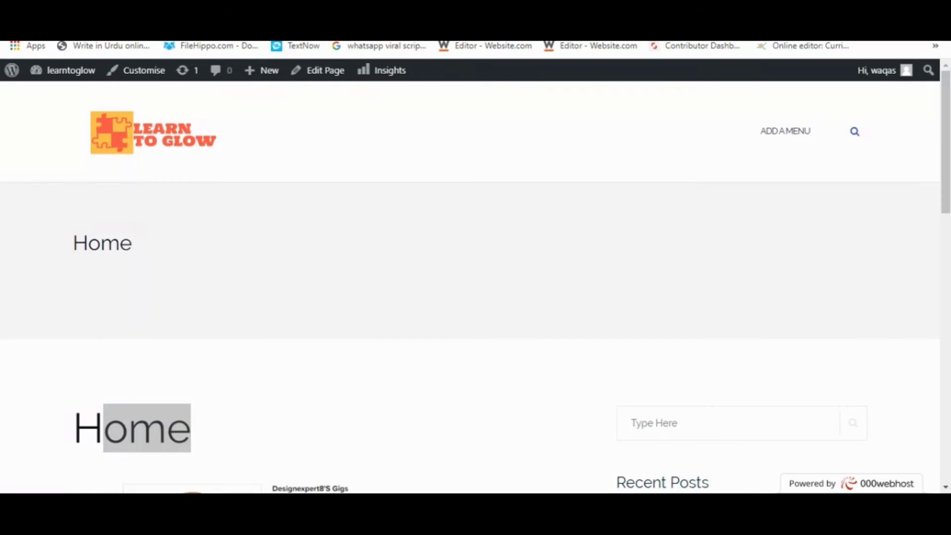
click(219, 372)
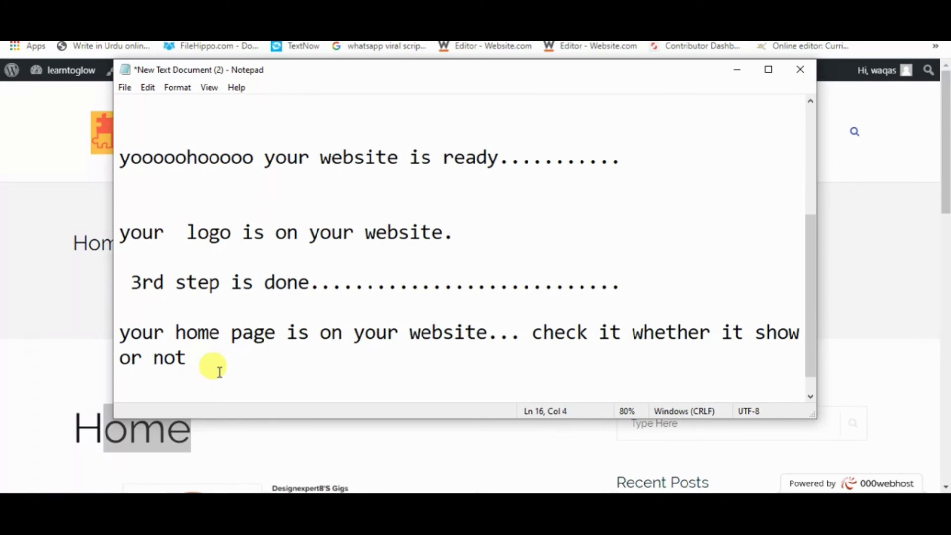
key(Return)
key(Return)
click(212, 367)
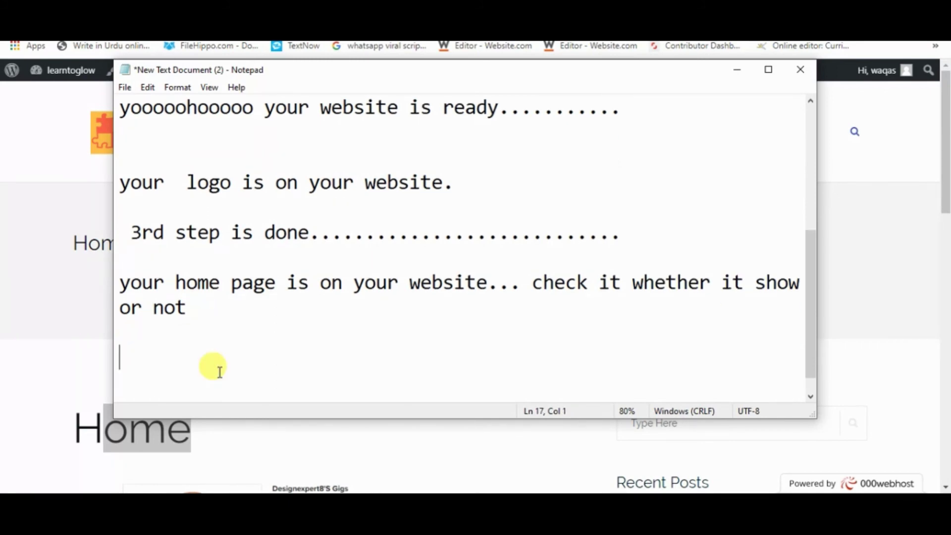
text(huu)
key(BackSpace)
key(BackSpace)
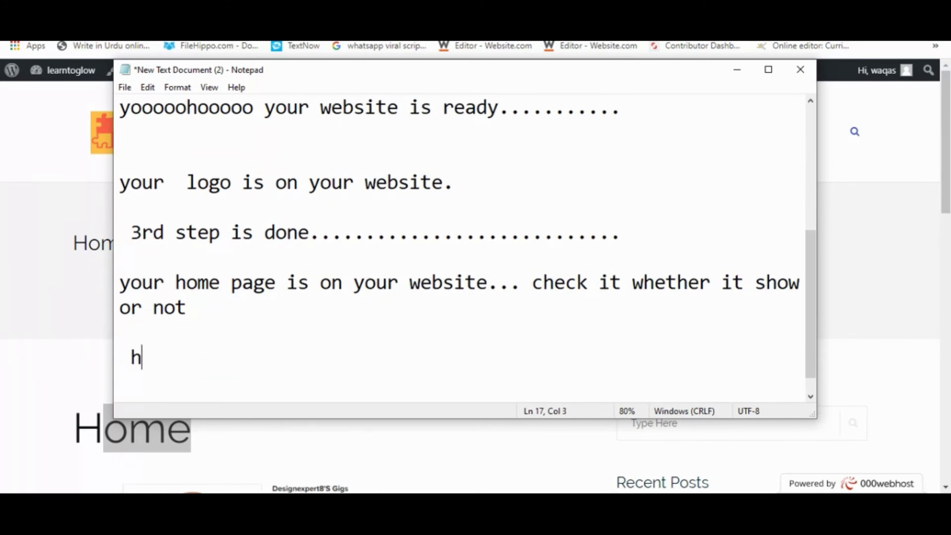
text(oooorayyy)
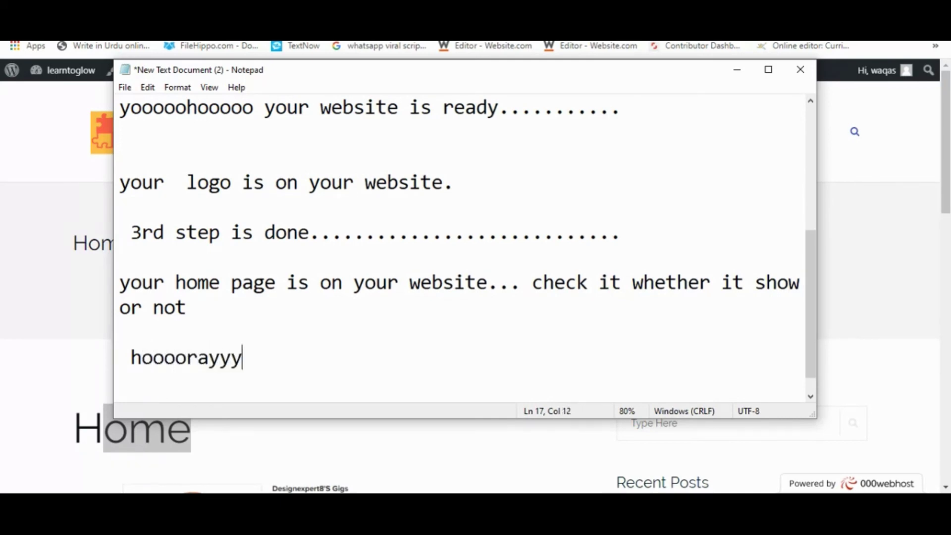
text(yyyyyyyyyyyyyyyyyyyyyyyyy y)
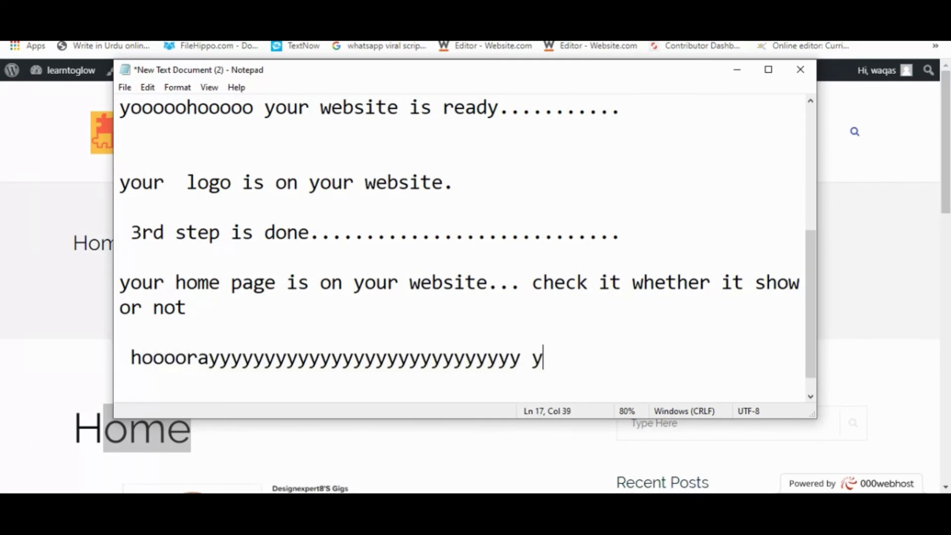
text(ou r )
text(assignt)
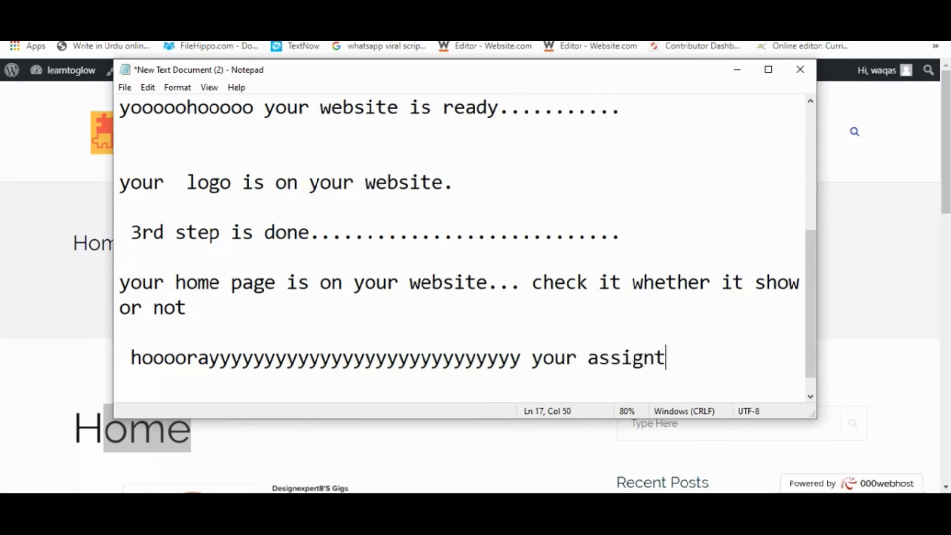
key(BackSpace)
text(mn)
text(t is rea)
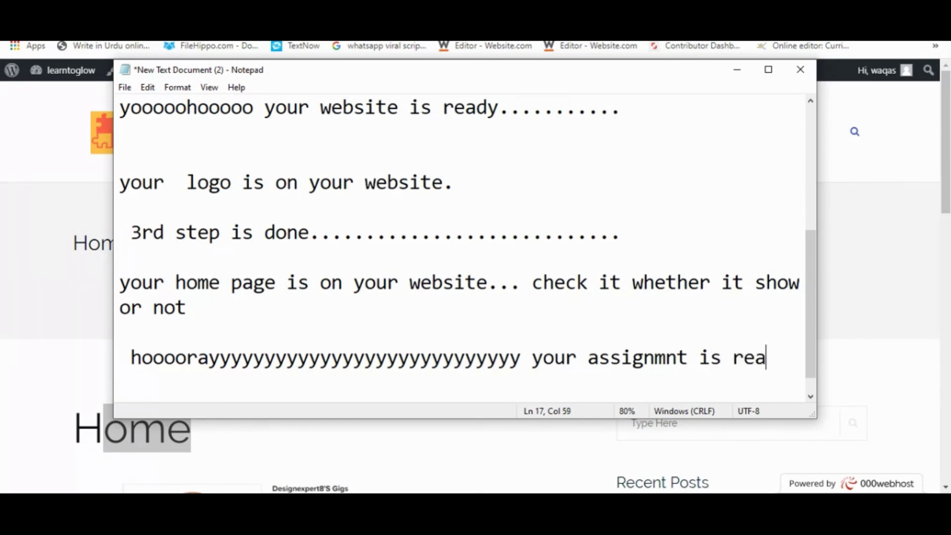
text(dy..........)
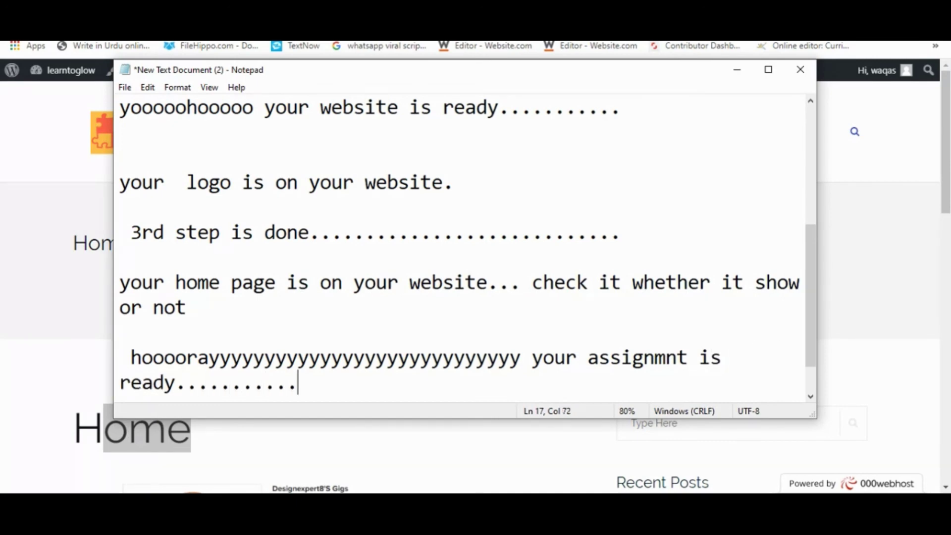
text(..................................)
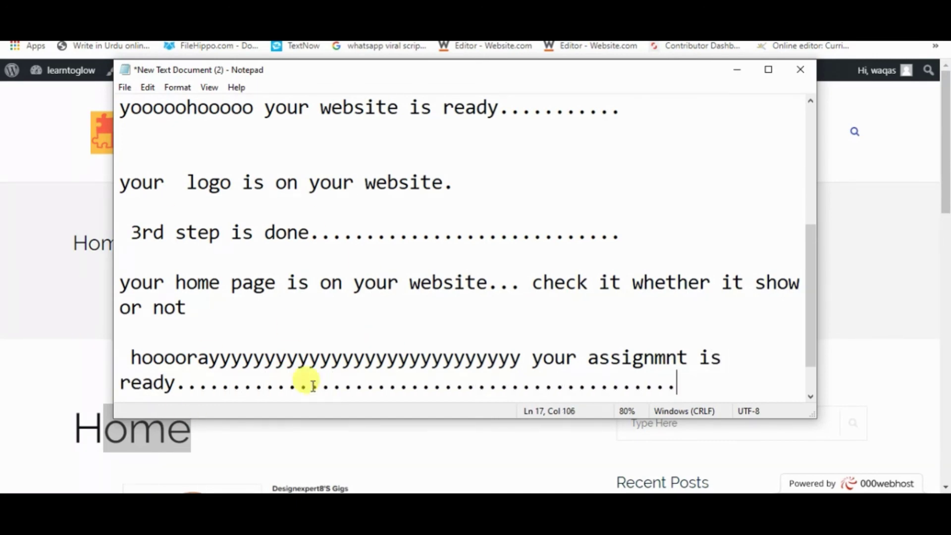
click(425, 495)
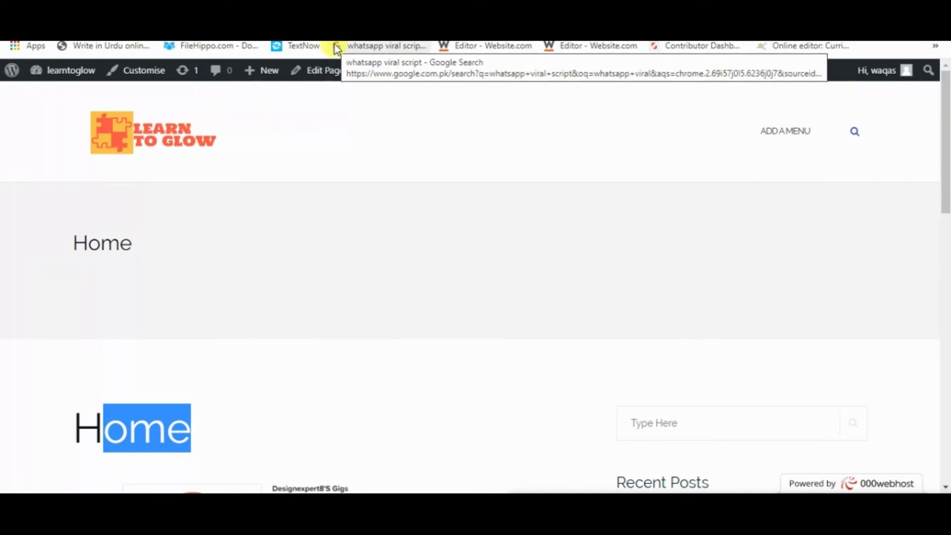
- Type 'if you want to make a professional website you can contact' in Notepad, correcting the typos
key(ctrl+shift+Tab)
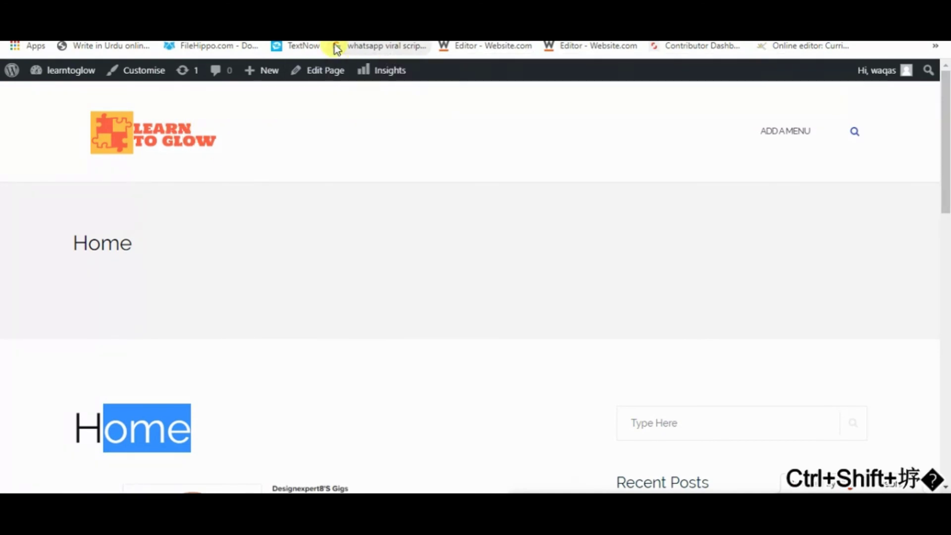
key(alt+Tab)
text(i)
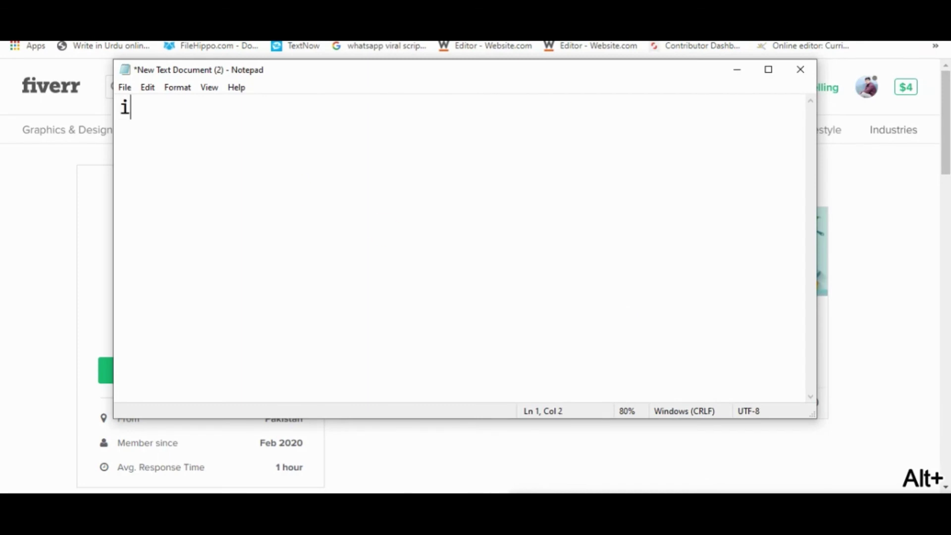
text(f you wan)
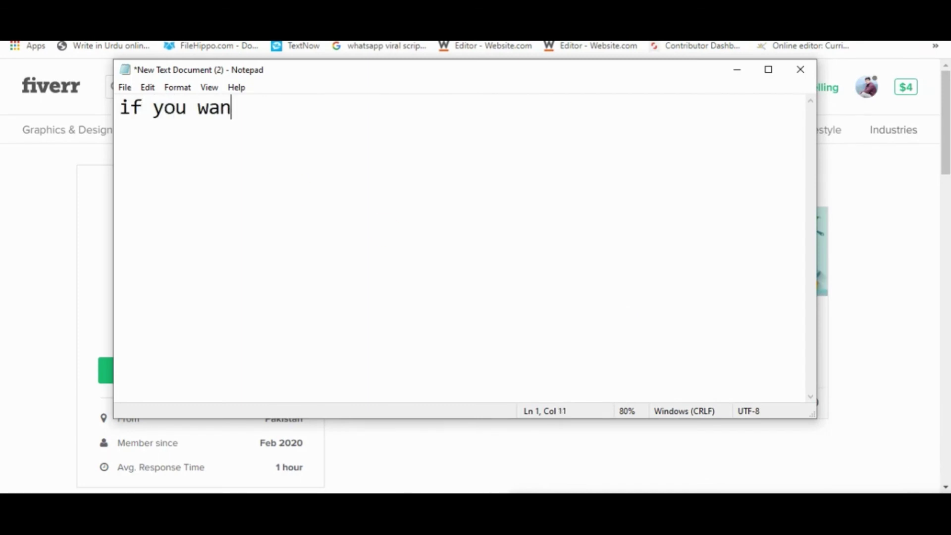
text(t to make )
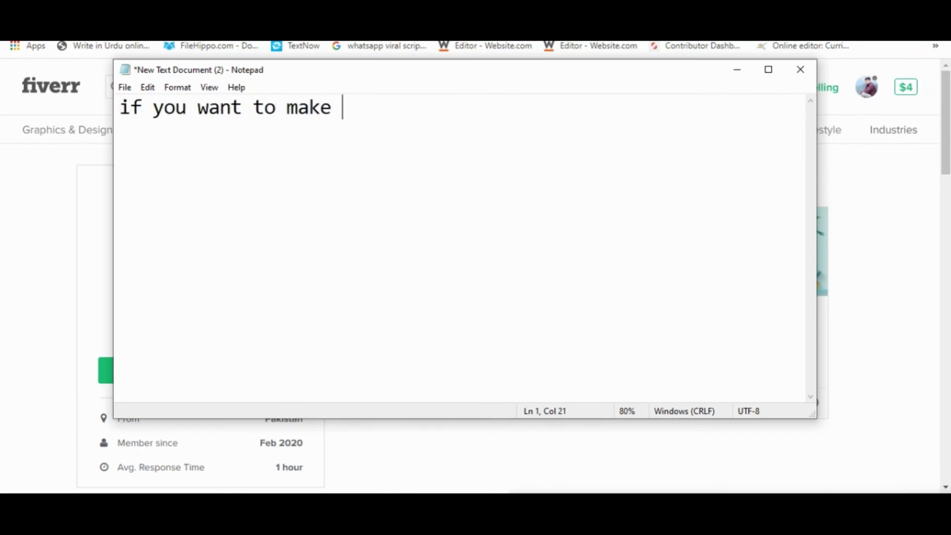
text(a prof)
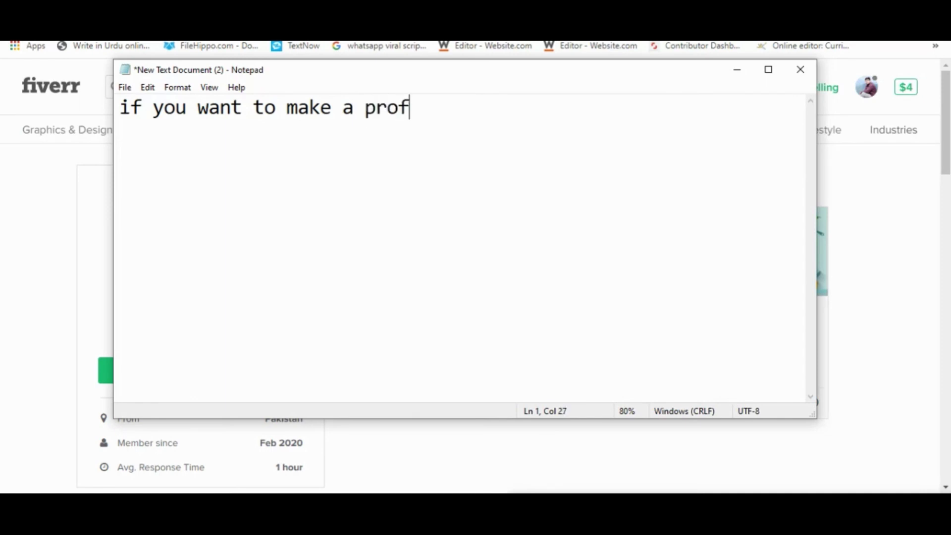
text(essional we)
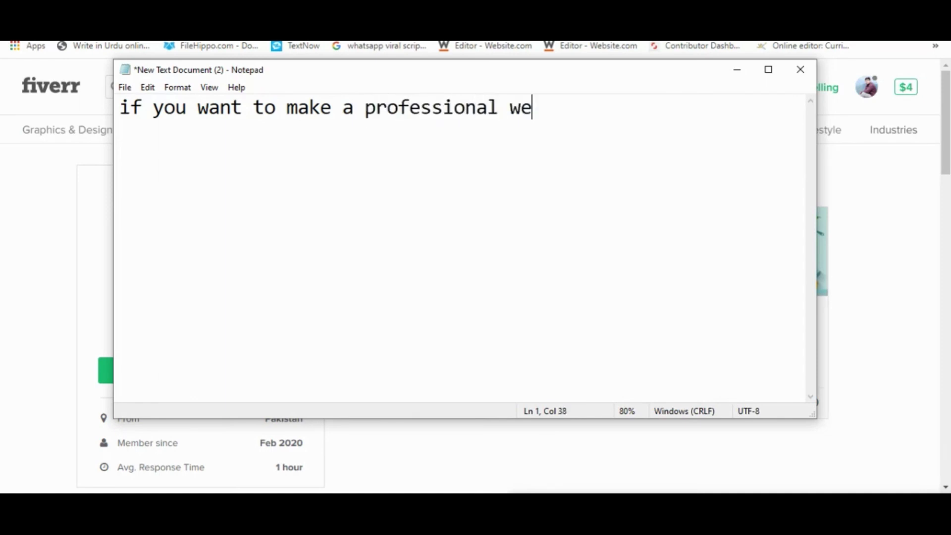
text(biste y)
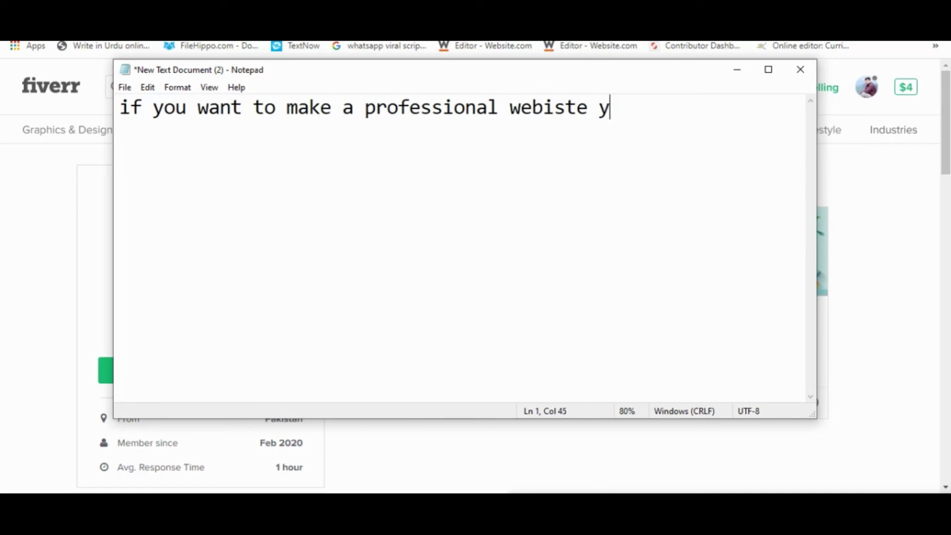
text(ou can ci)
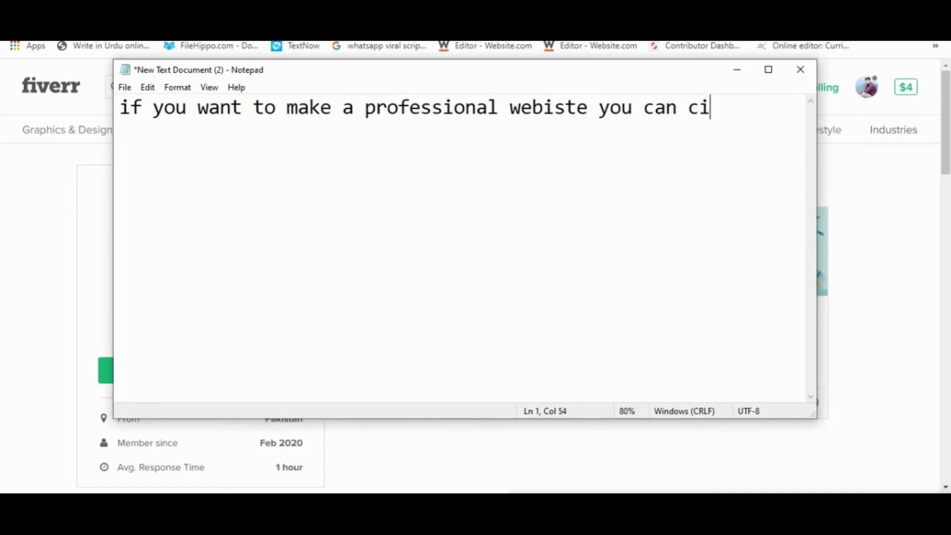
key(BackSpace)
text(on)
text(tact)
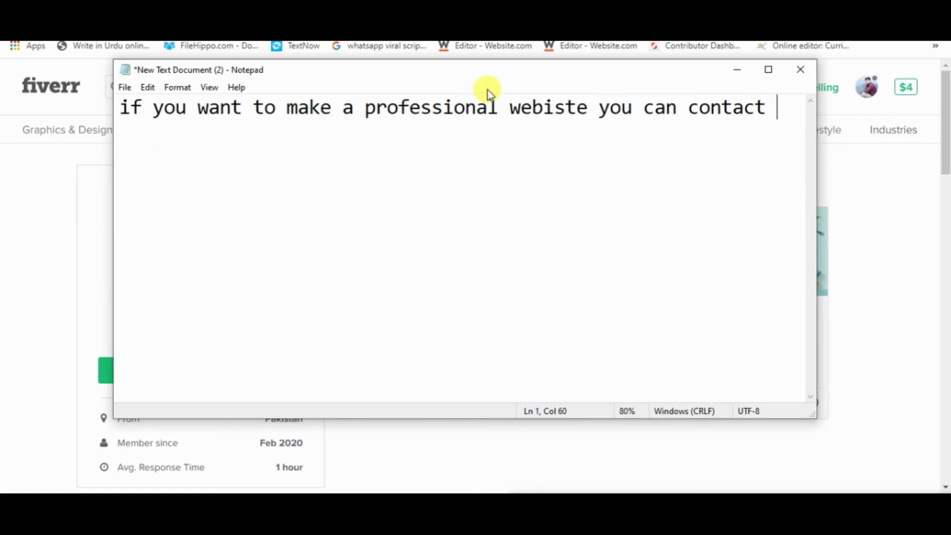
key(BackSpace)
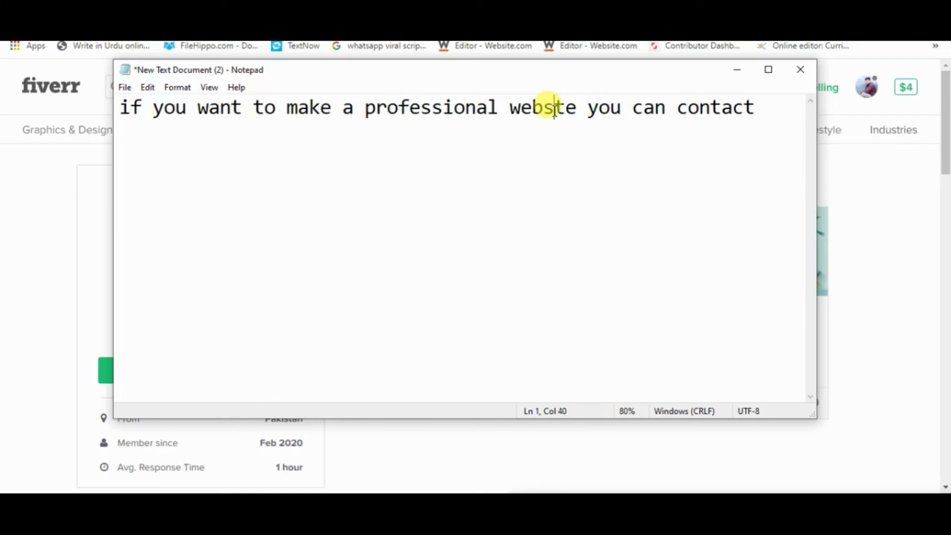
text(i)
click(777, 107)
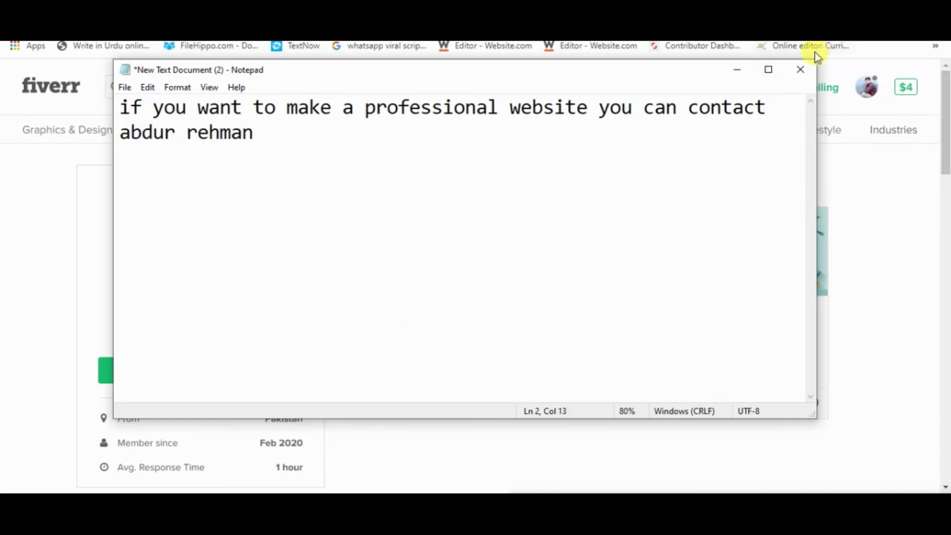
- Open the 'I will design wordpress website with premium theme' gig from the Fiverr profile
click(741, 70)
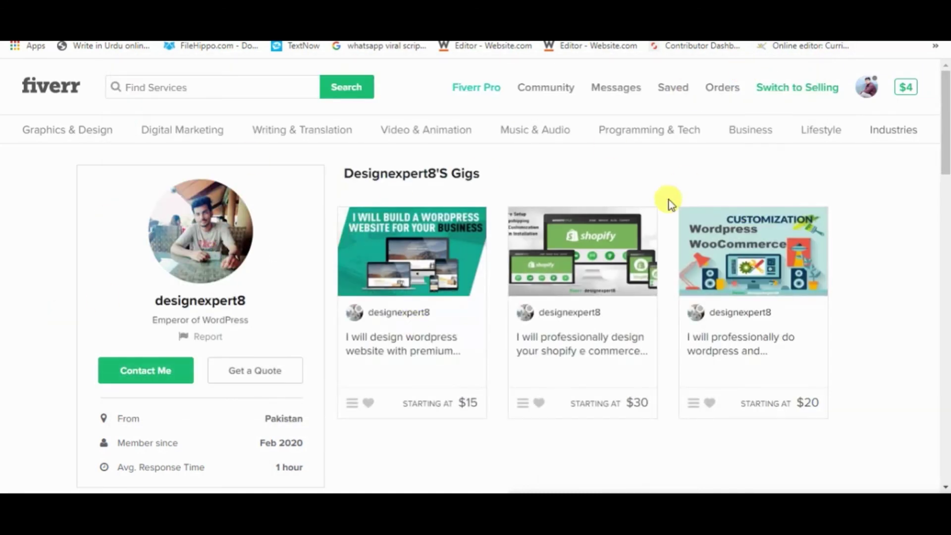
scroll(266, 253, down, 1)
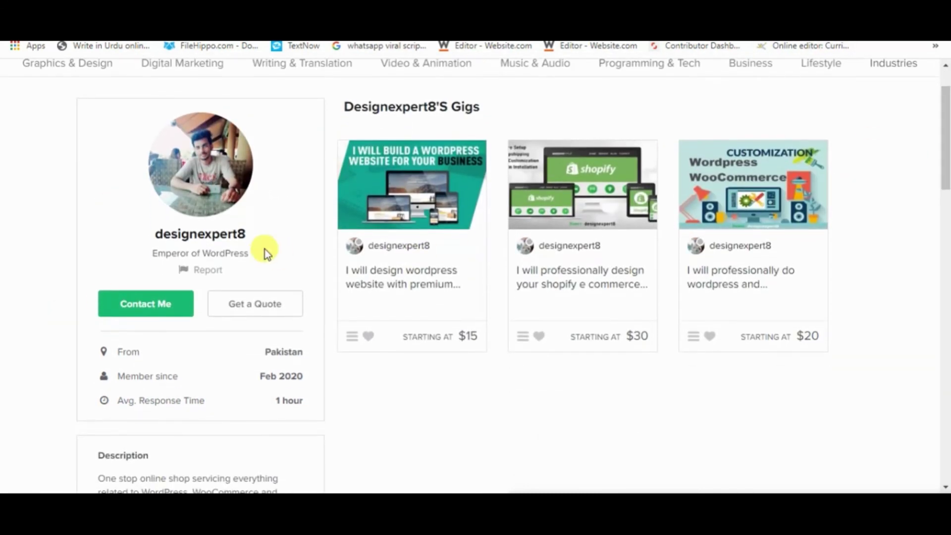
click(403, 272)
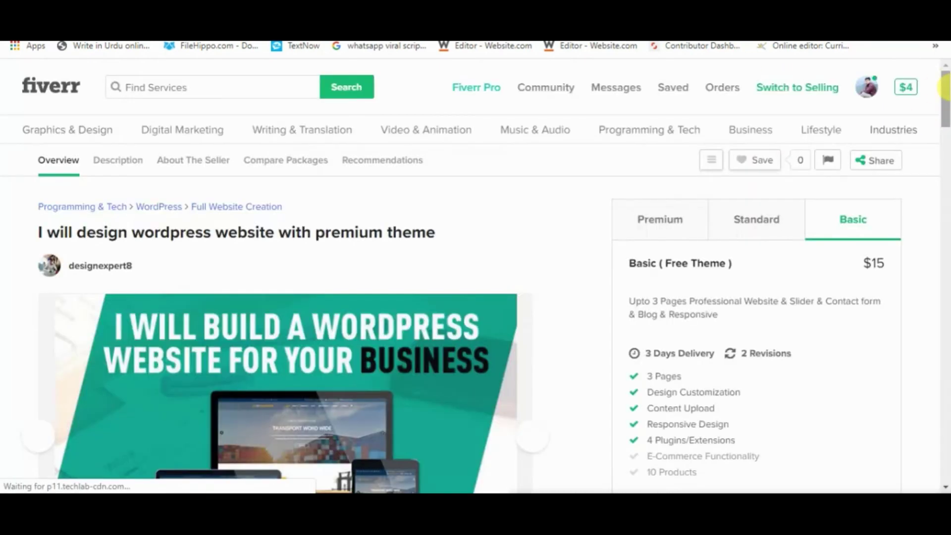
mouse_move(945, 111)
mouse_down()
mouse_move(945, 156)
mouse_move(944, 130)
mouse_up()
scroll(944, 115, up, 4)
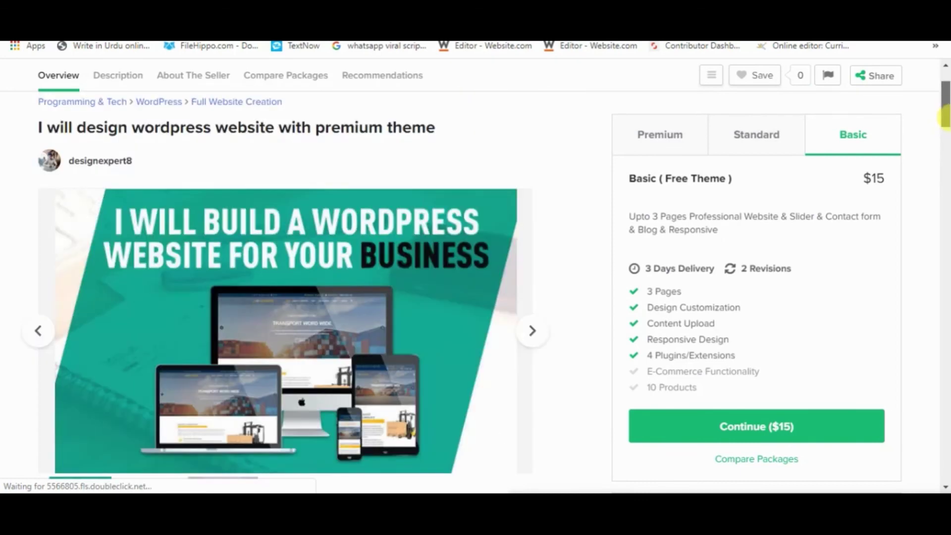
scroll(754, 134, down, 8)
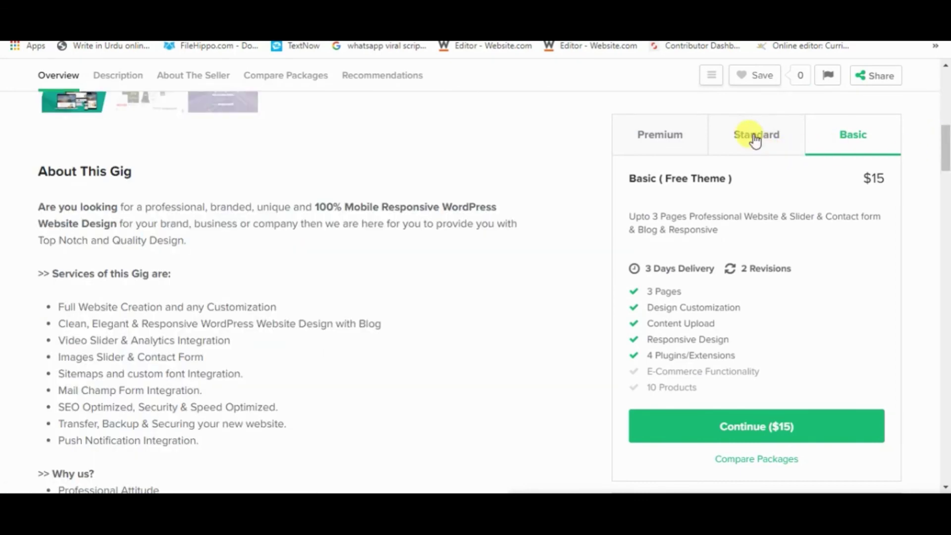
- Compare the Basic, Standard and Premium packages, ending on the $100 Premium package
click(754, 135)
click(661, 143)
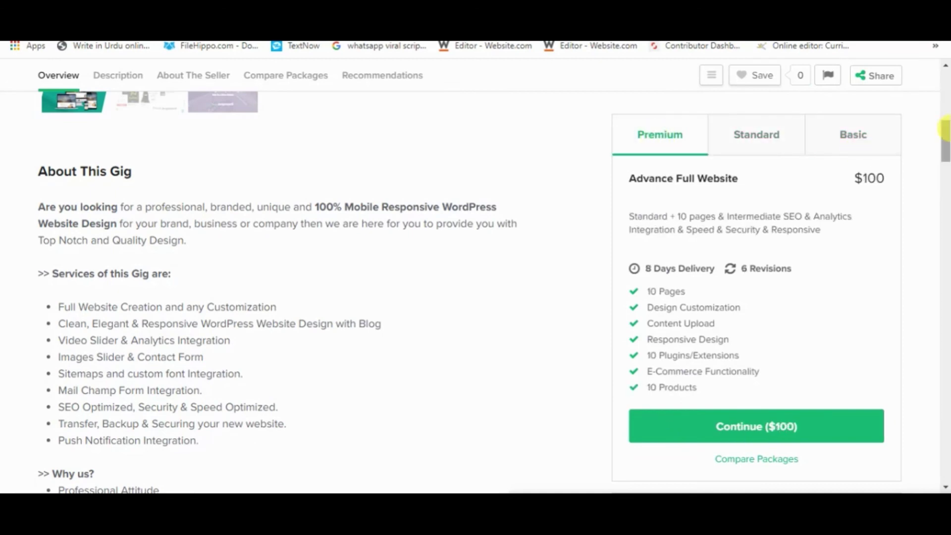
mouse_move(944, 148)
mouse_down()
mouse_move(944, 297)
mouse_move(946, 99)
mouse_up()
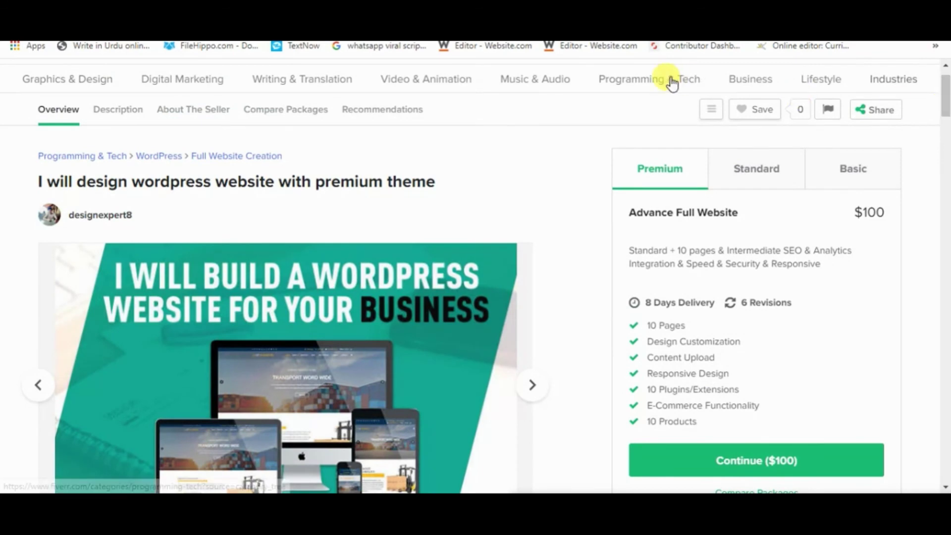
click(872, 171)
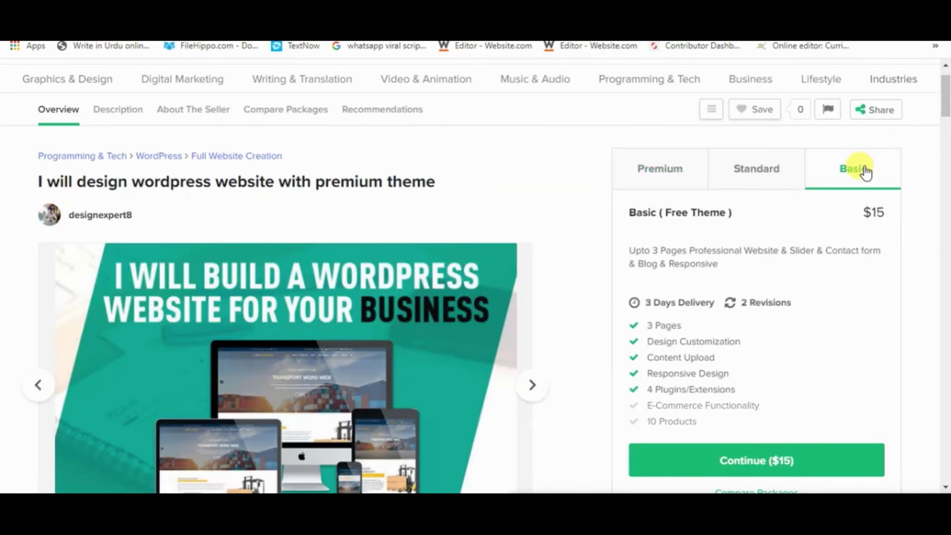
click(775, 170)
click(688, 171)
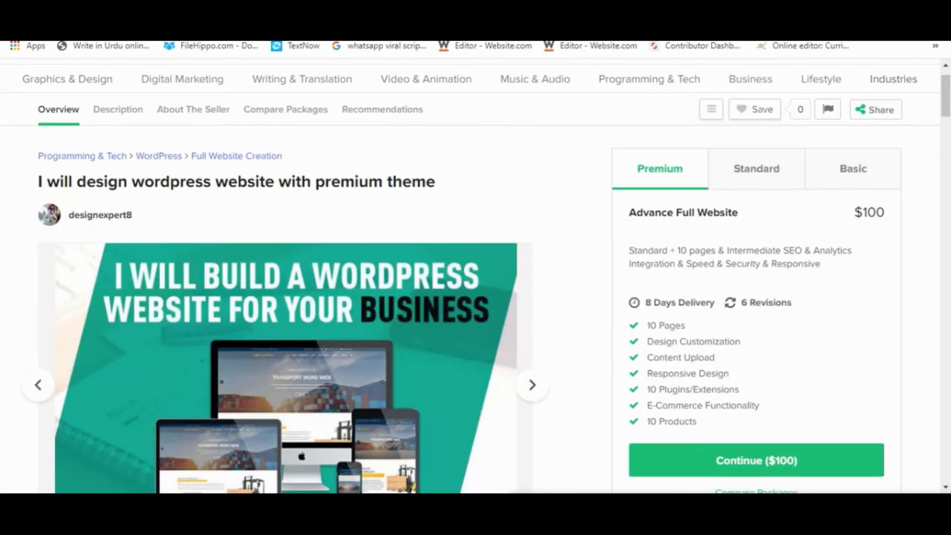
- Search Google for the seller's username and open their Fiverr profile result
text(fi)
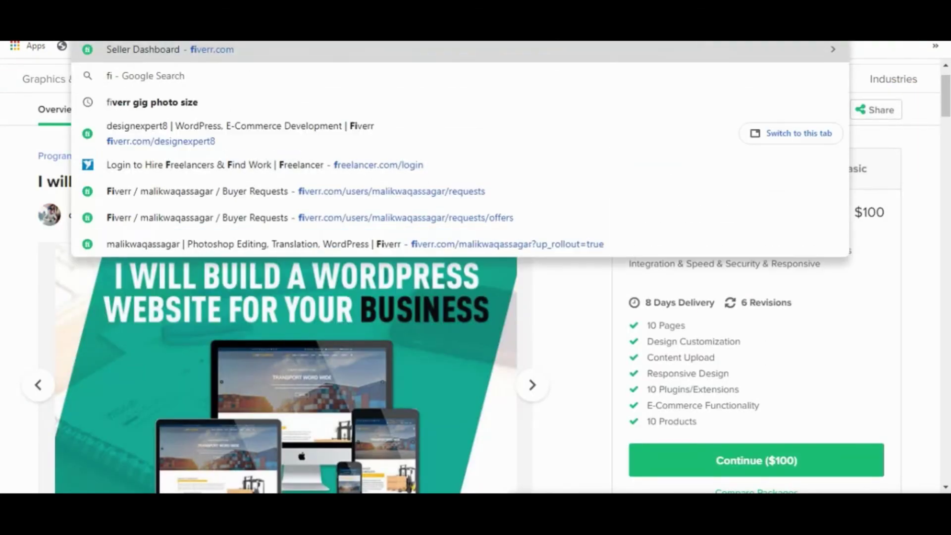
text(verr.com)
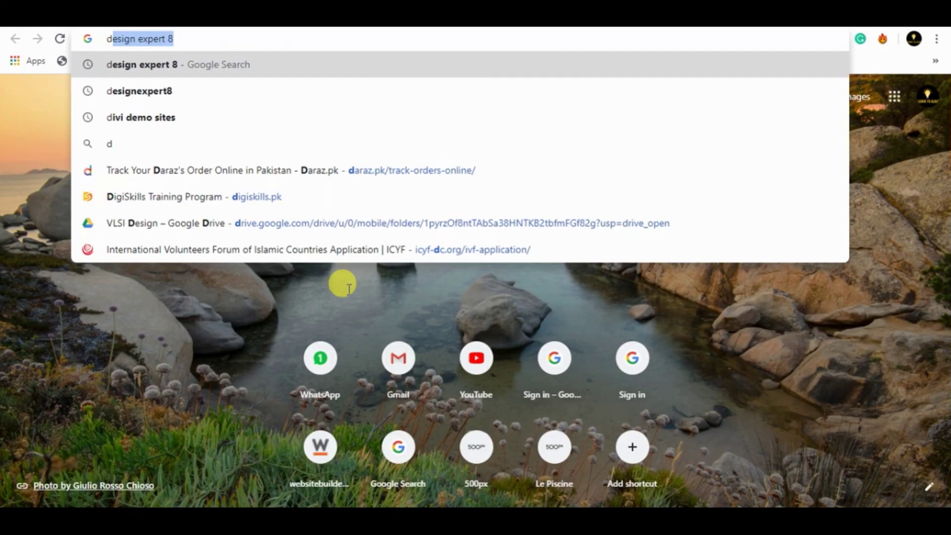
key(End)
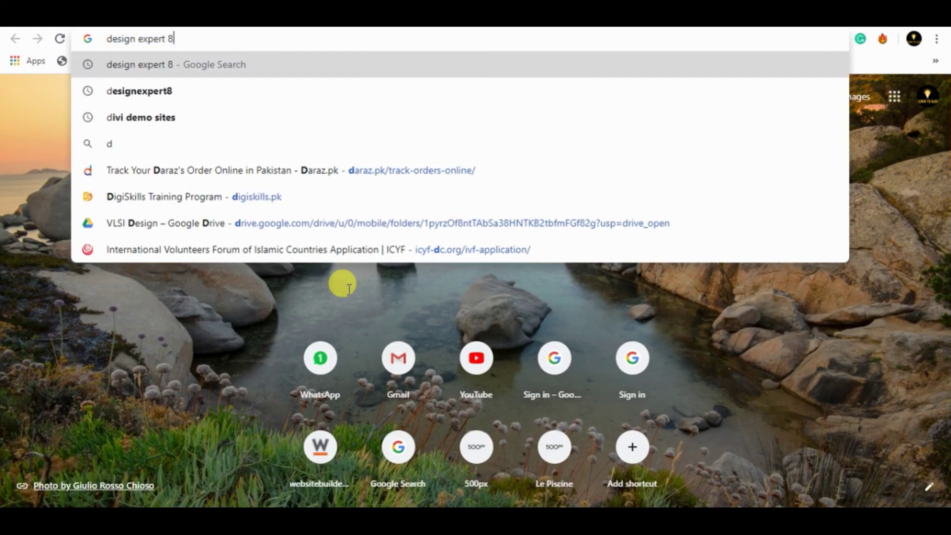
key(BackSpace)
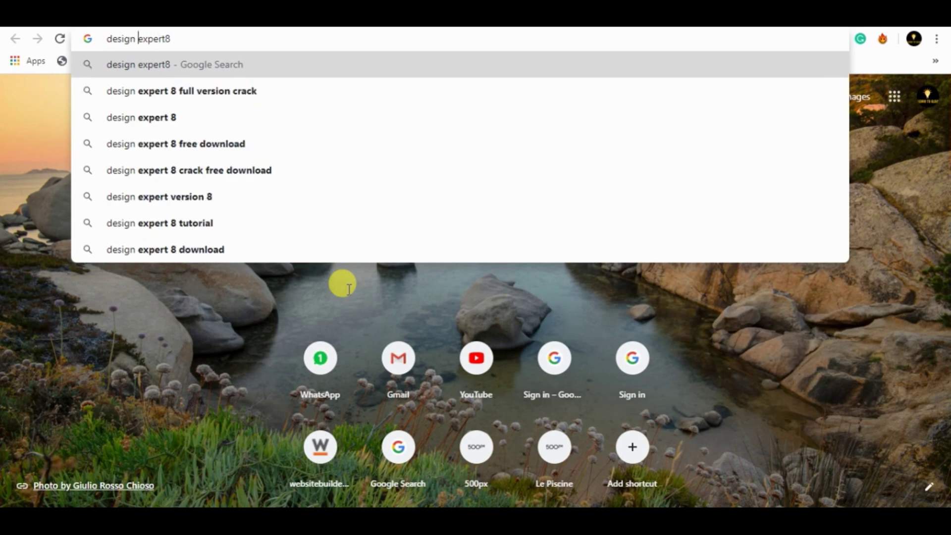
key(BackSpace)
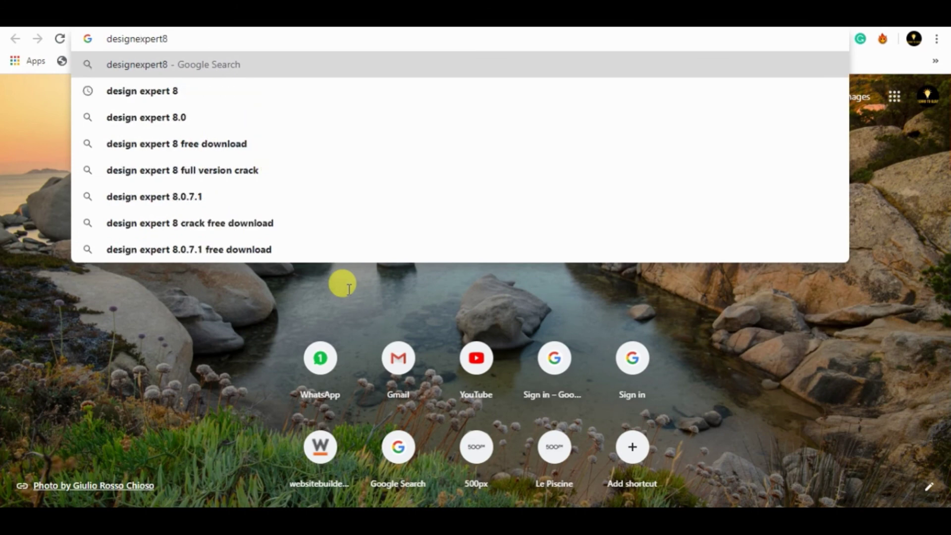
key(Return)
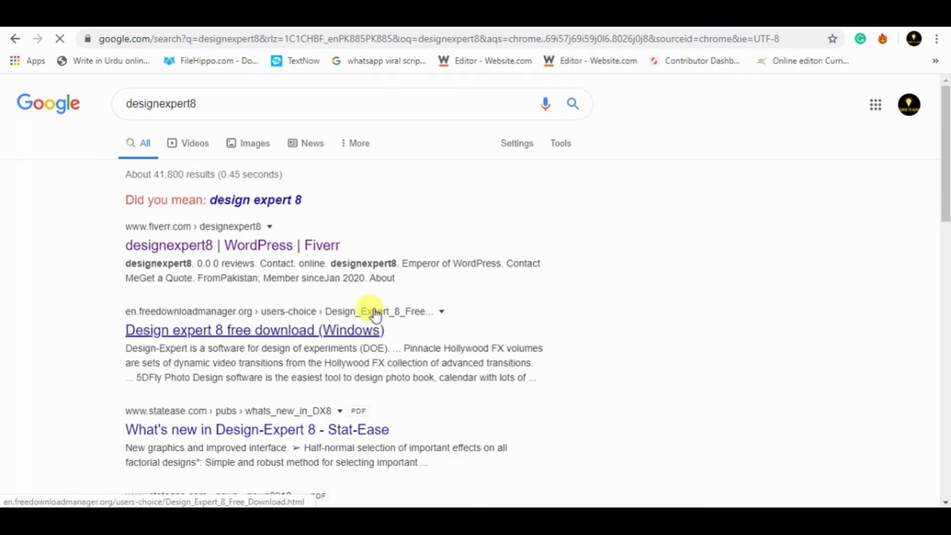
click(284, 248)
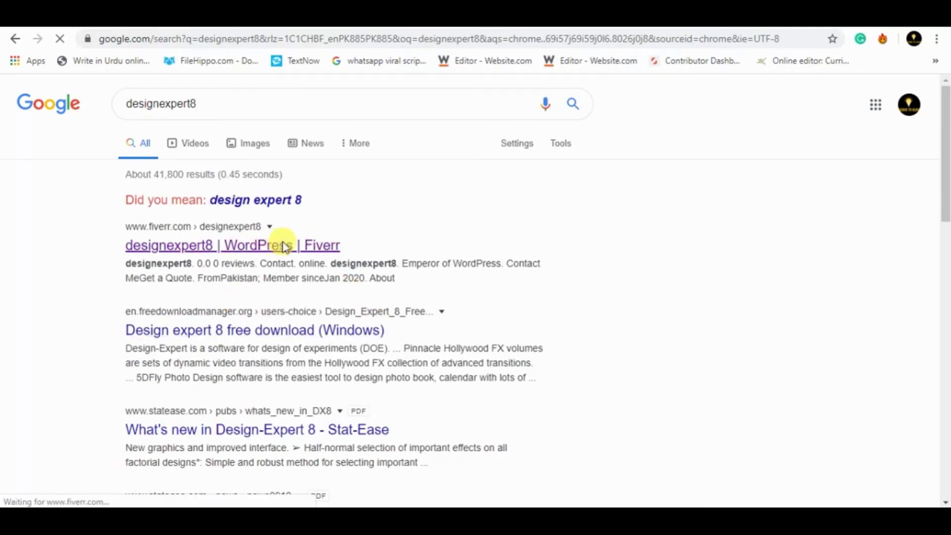